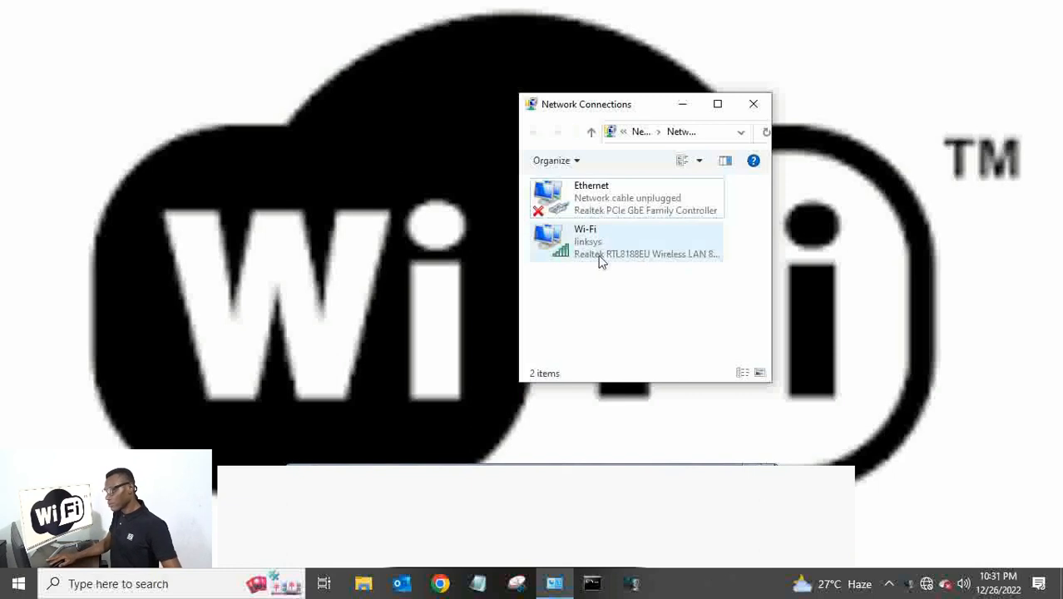
Disconnect the Wi-Fi from linksys and refresh Network Connections so it shows Not connected.
click(604, 250)
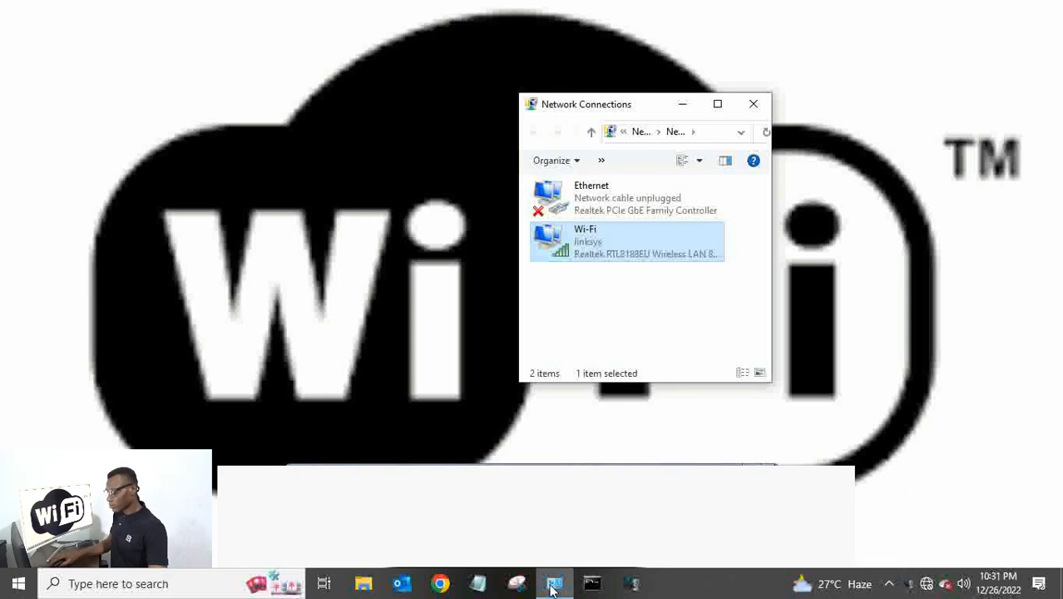
click(925, 585)
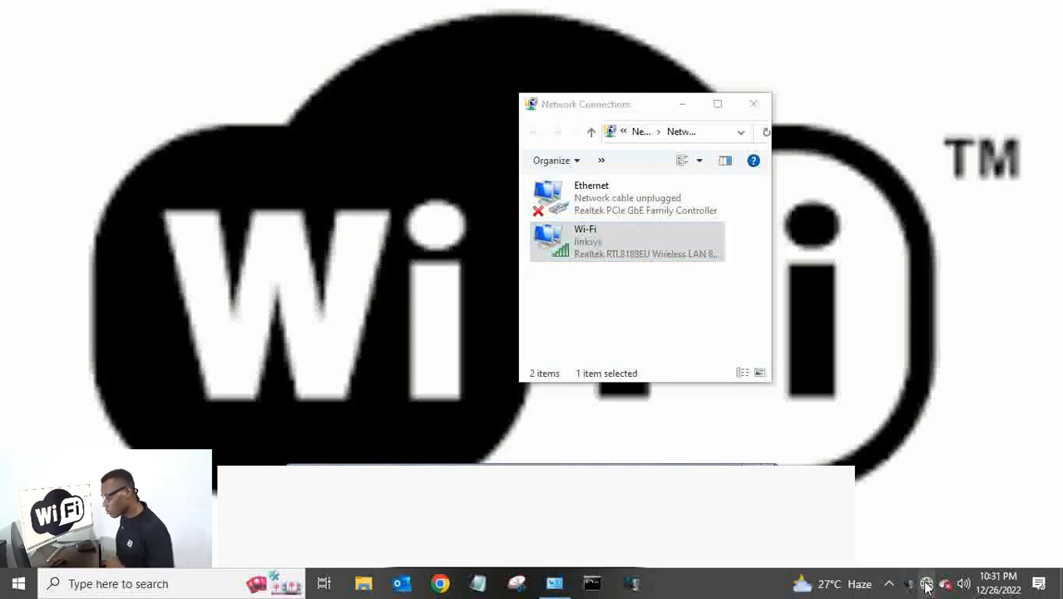
click(1002, 212)
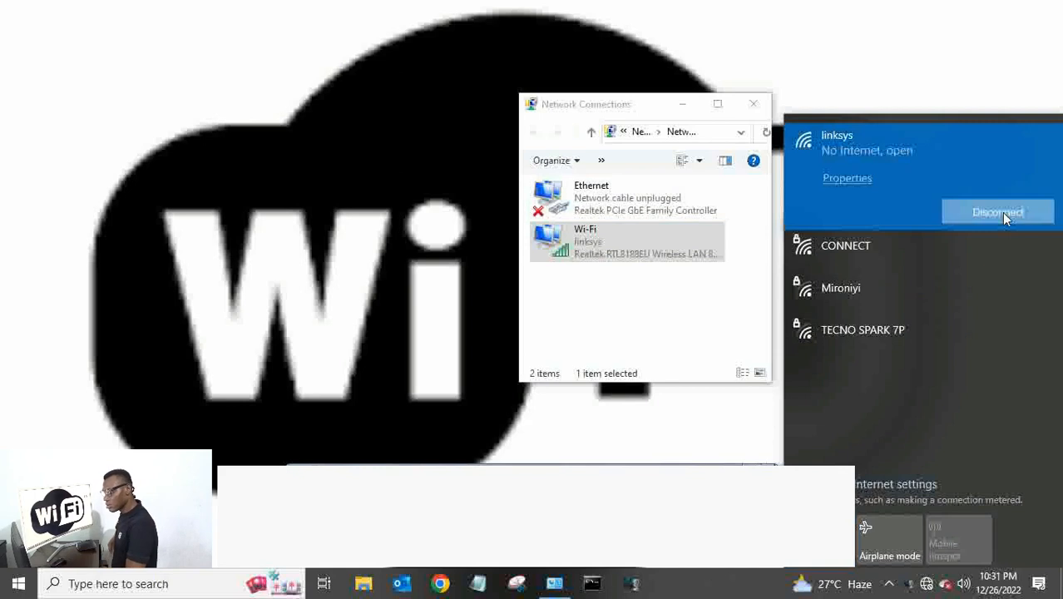
click(571, 308)
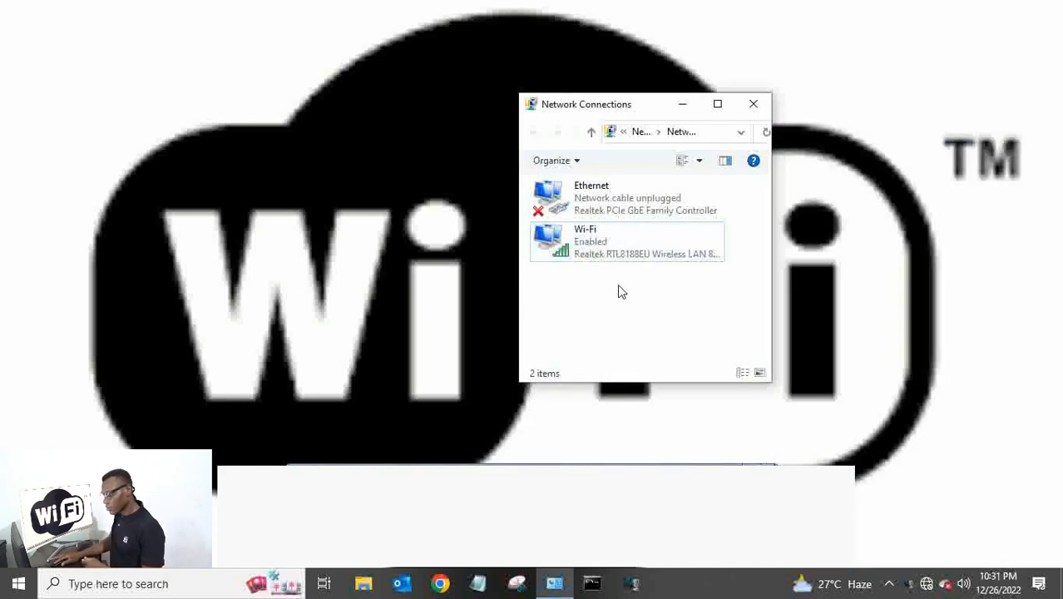
click(766, 135)
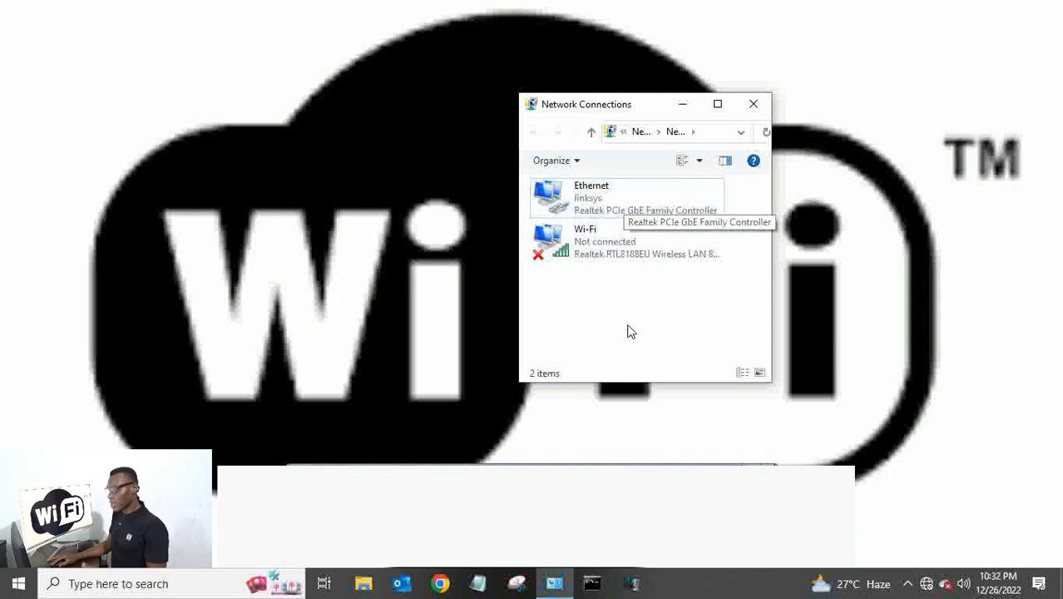
Check Ethernet details: IPv4 192.168.1.101, with gateway, DHCP and DNS server 192.168.1.1.
right_click(595, 204)
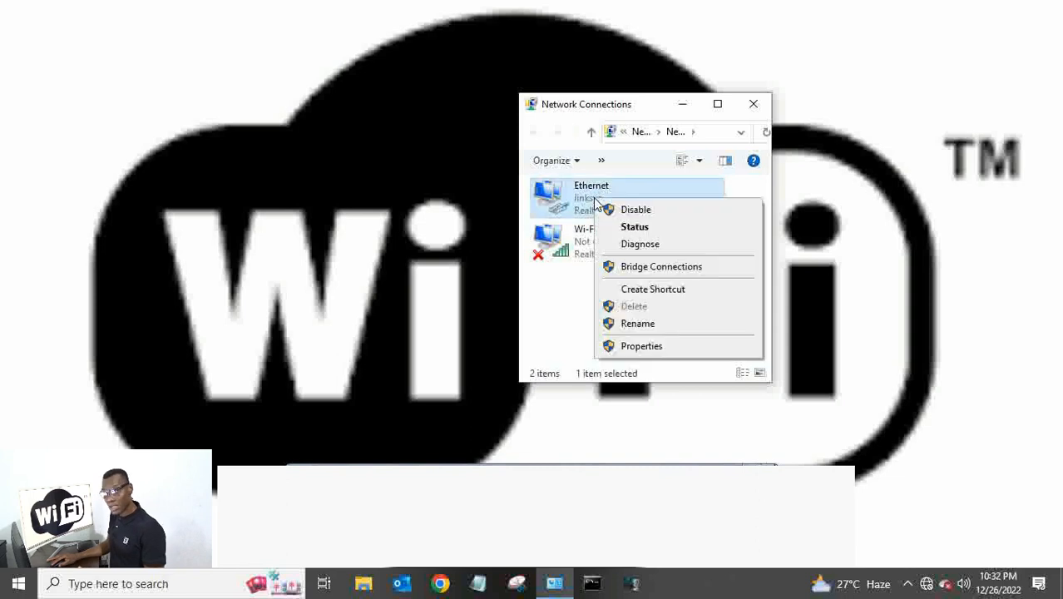
click(631, 229)
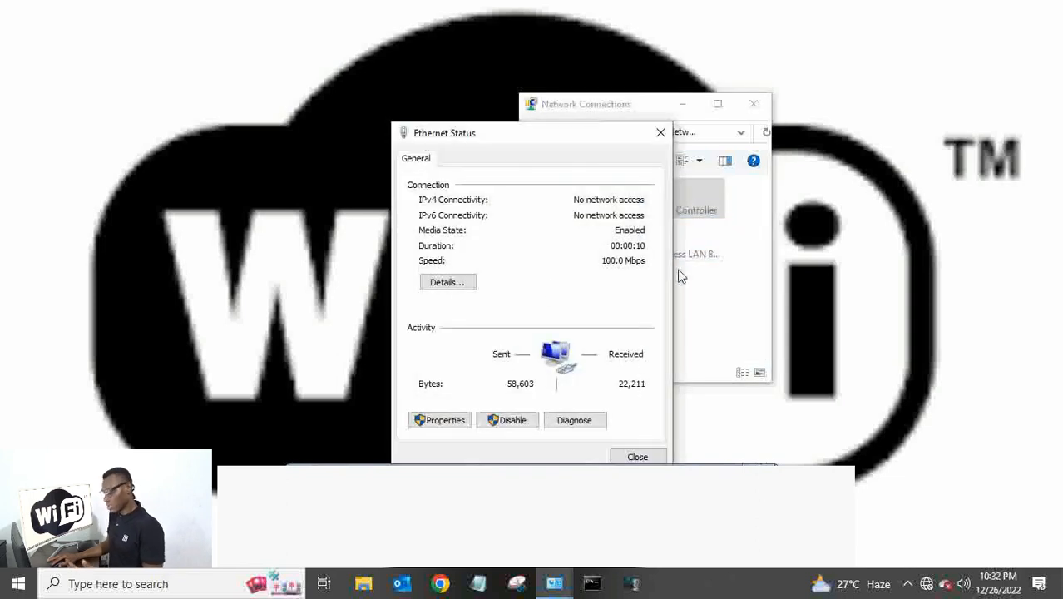
click(468, 285)
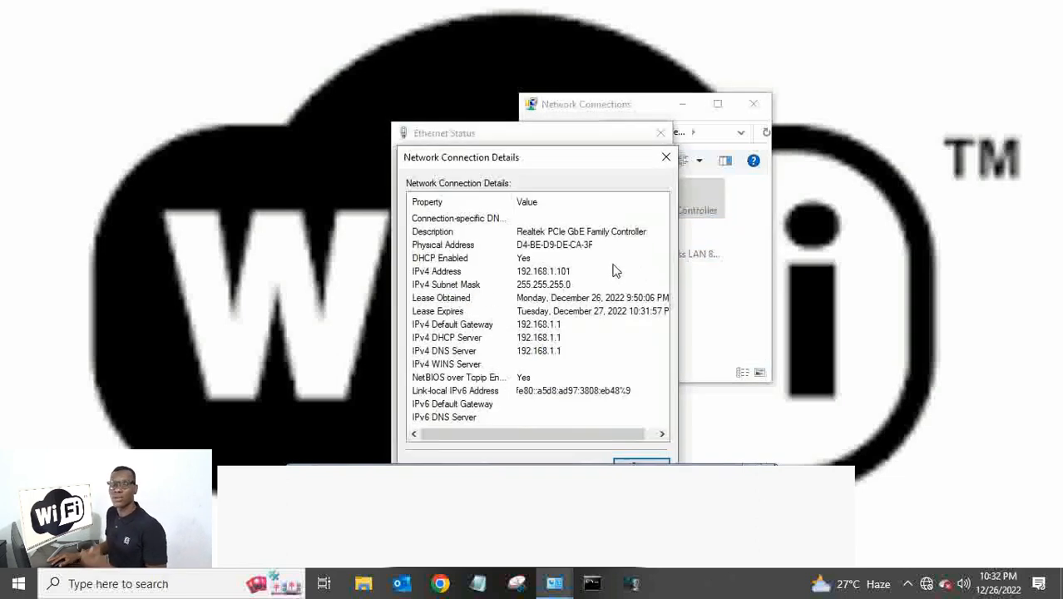
click(510, 325)
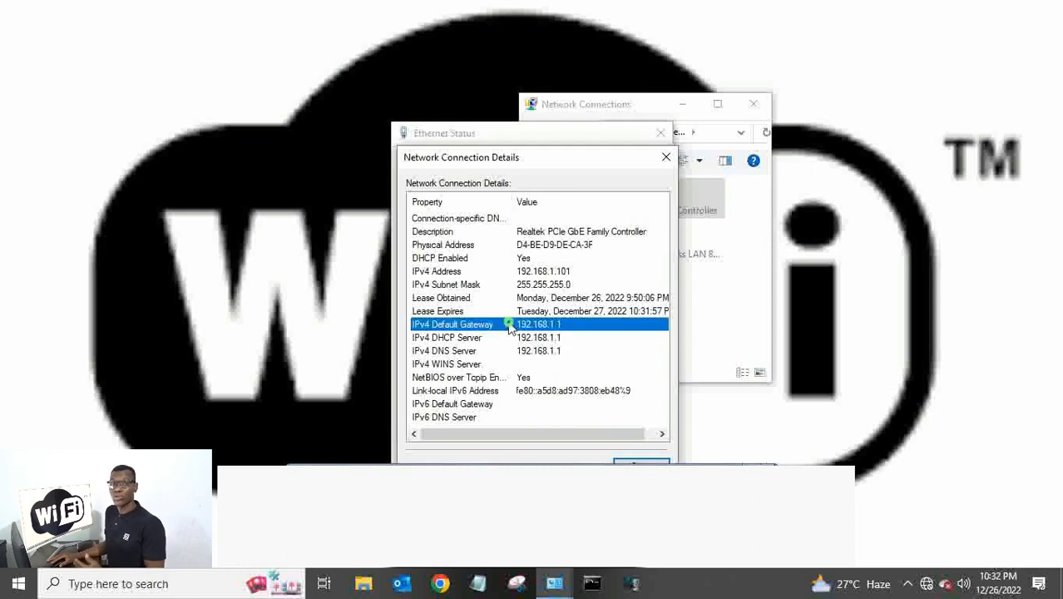
click(552, 353)
click(554, 341)
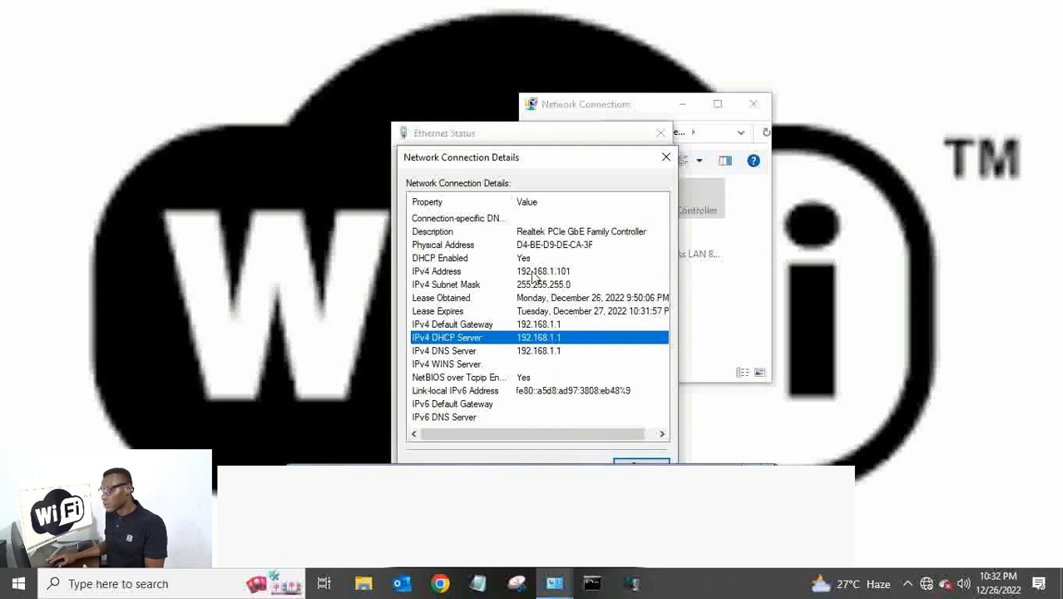
scroll(532, 370, right, 1)
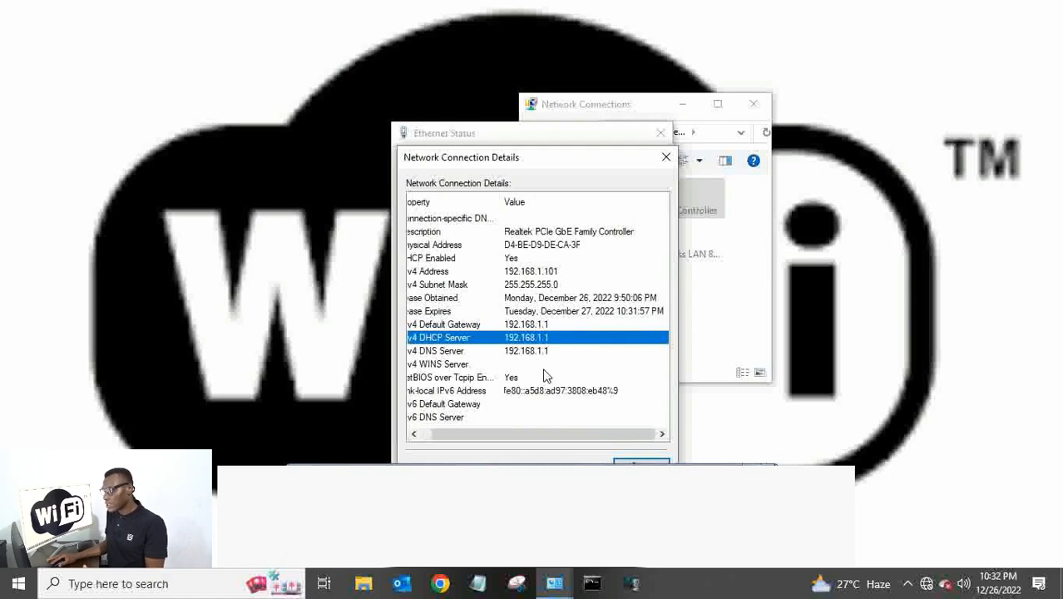
scroll(545, 376, left, 1)
click(541, 284)
click(666, 161)
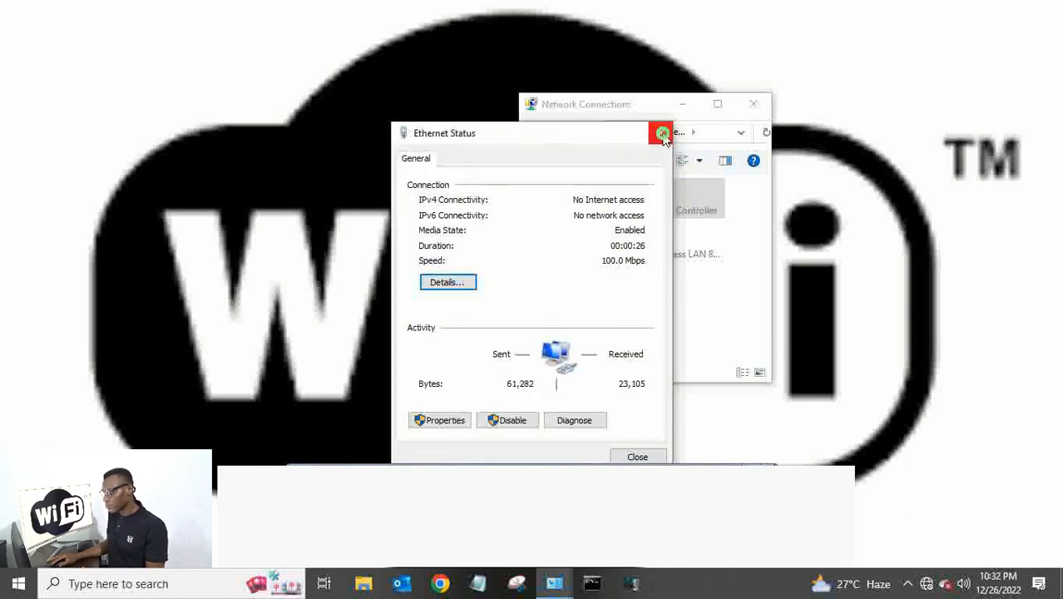
click(663, 135)
Verify Ethernet's TCP/IPv4 obtains IP and DNS automatically, then cancel without changes.
right_click(572, 191)
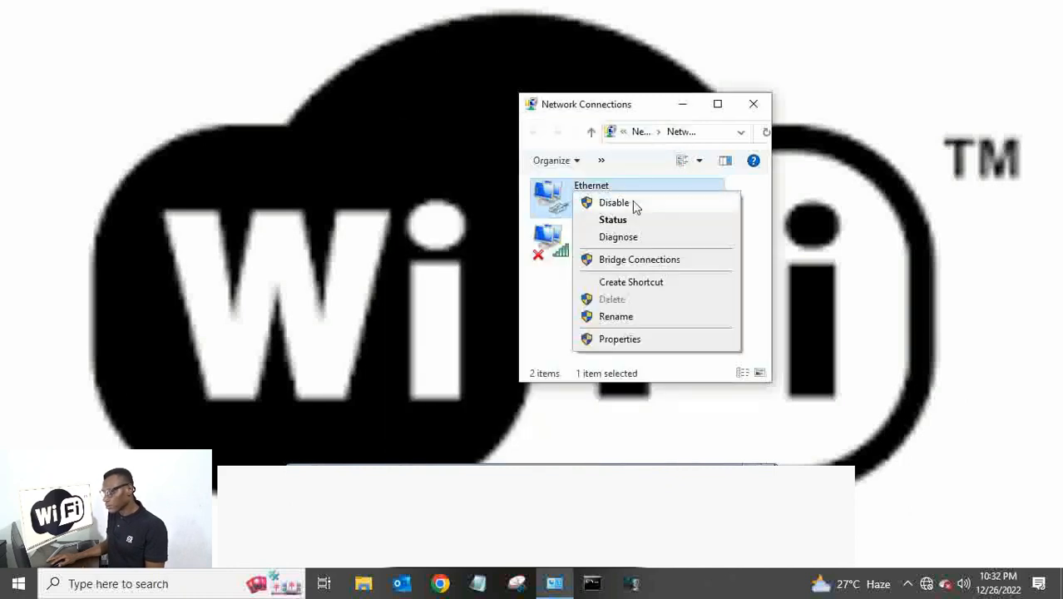
click(616, 340)
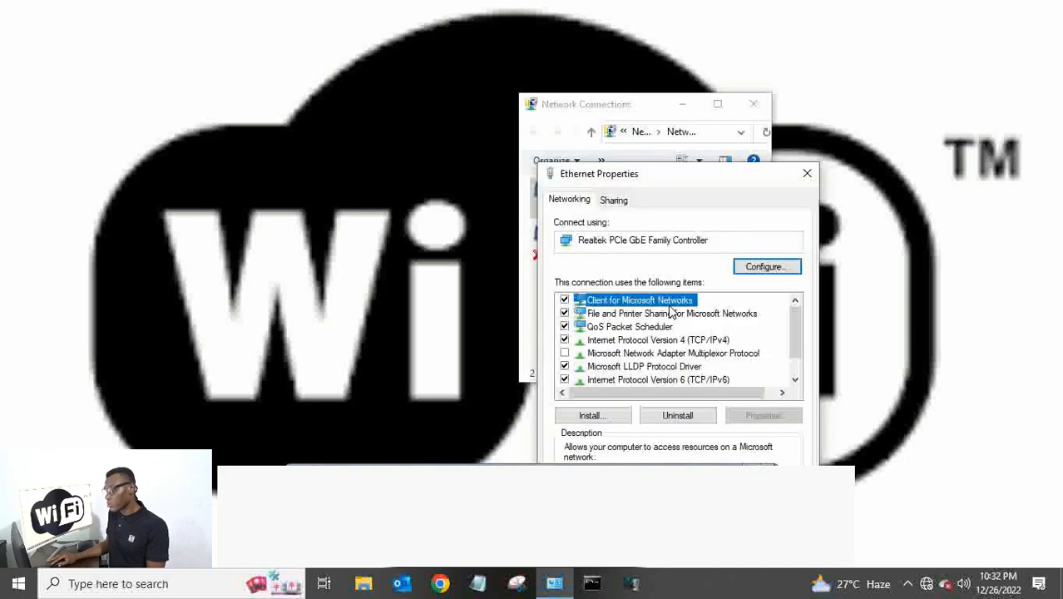
double_click(712, 339)
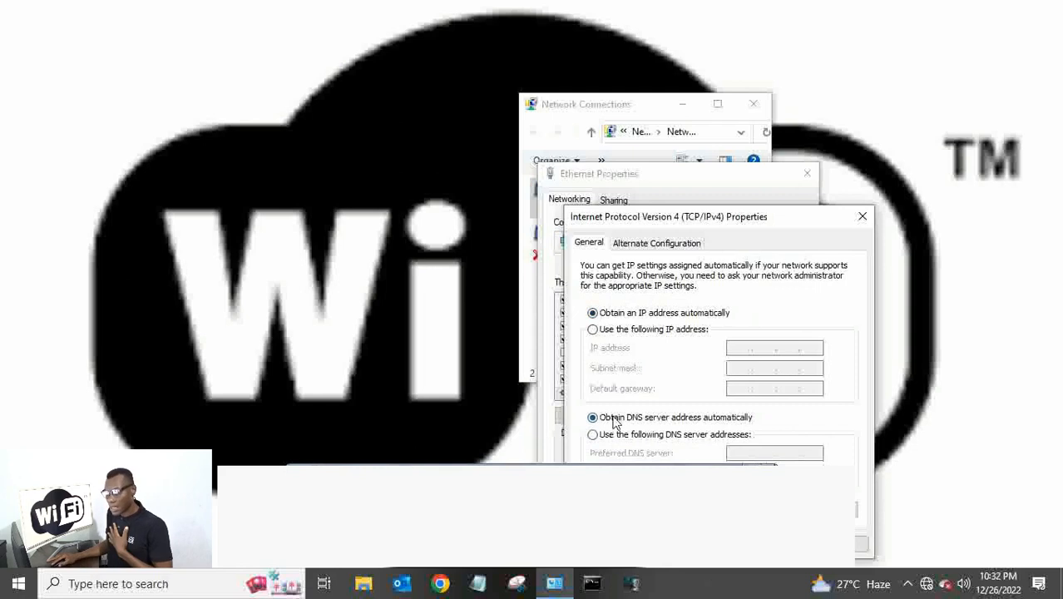
drag(744, 218, 679, 111)
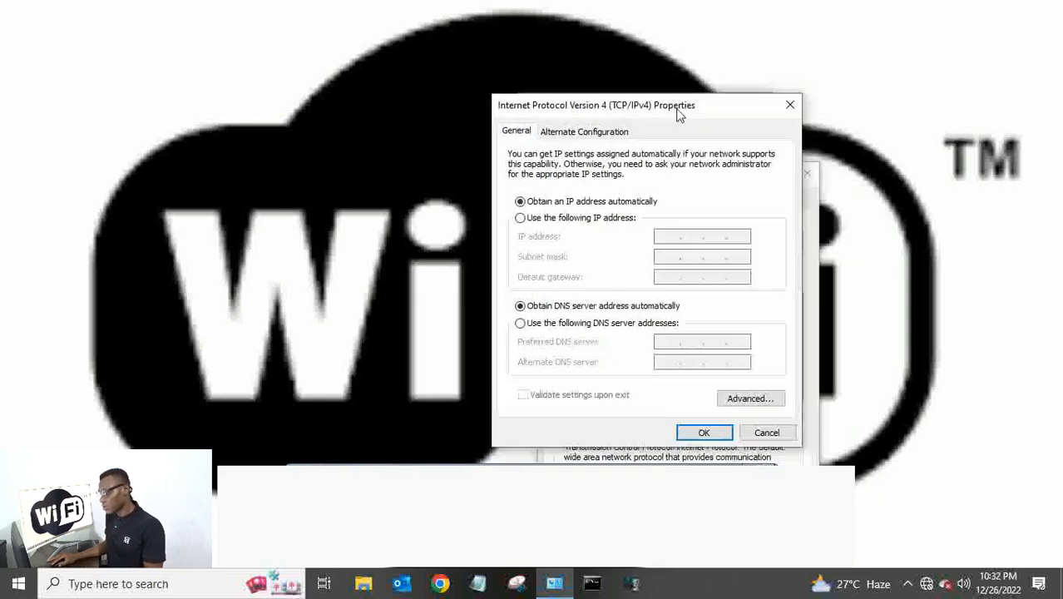
click(766, 430)
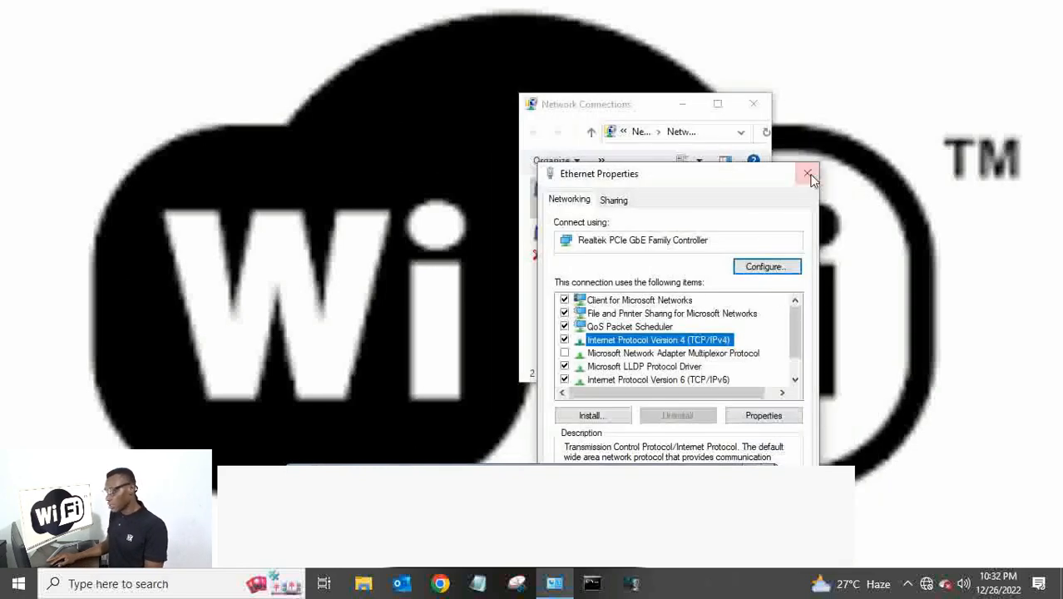
click(807, 173)
click(587, 305)
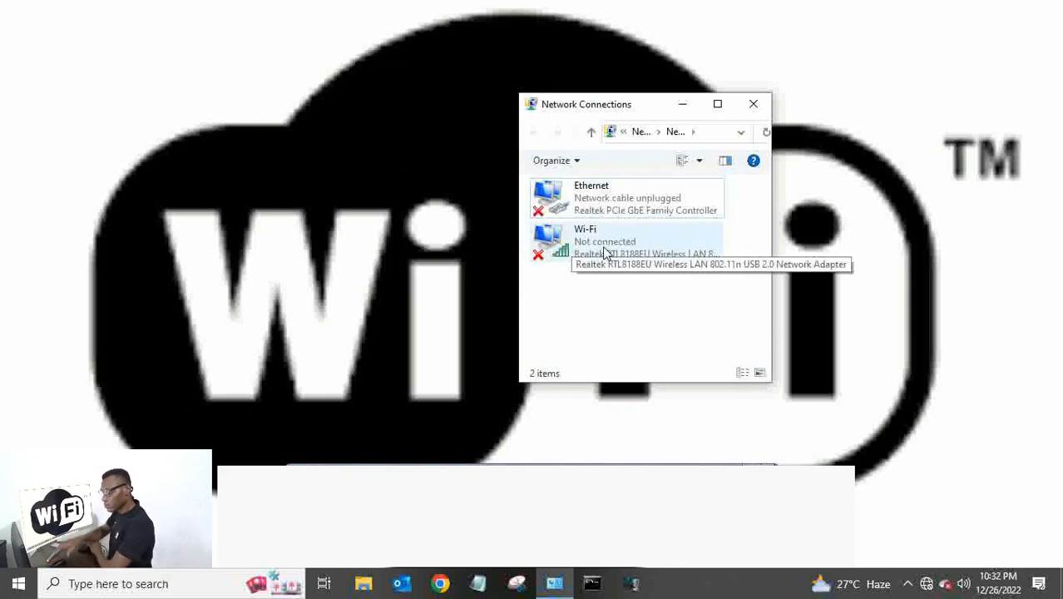
Connect the Wi-Fi to the open linksys network.
click(926, 585)
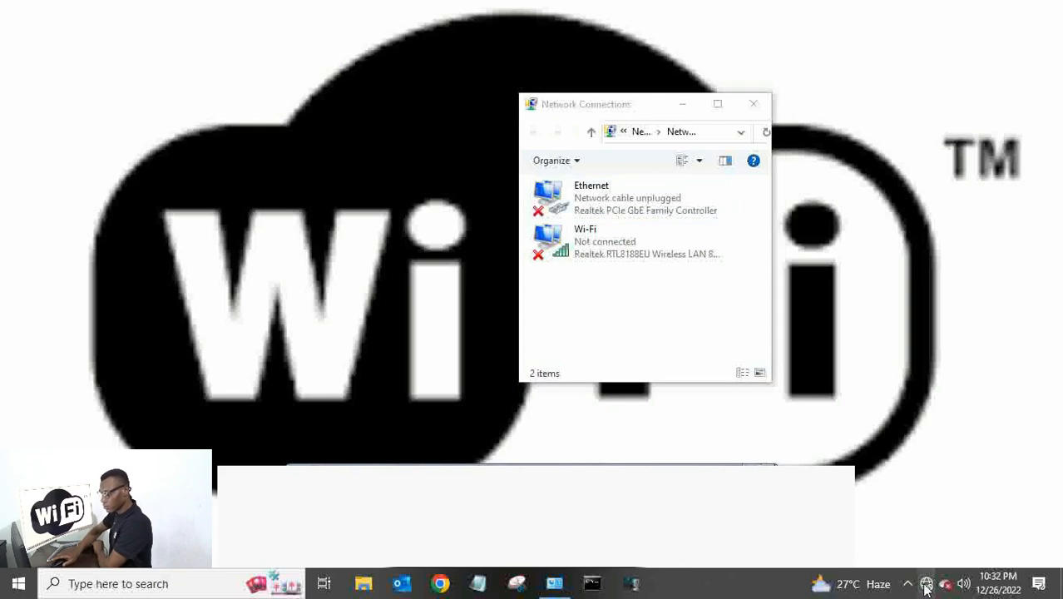
click(858, 149)
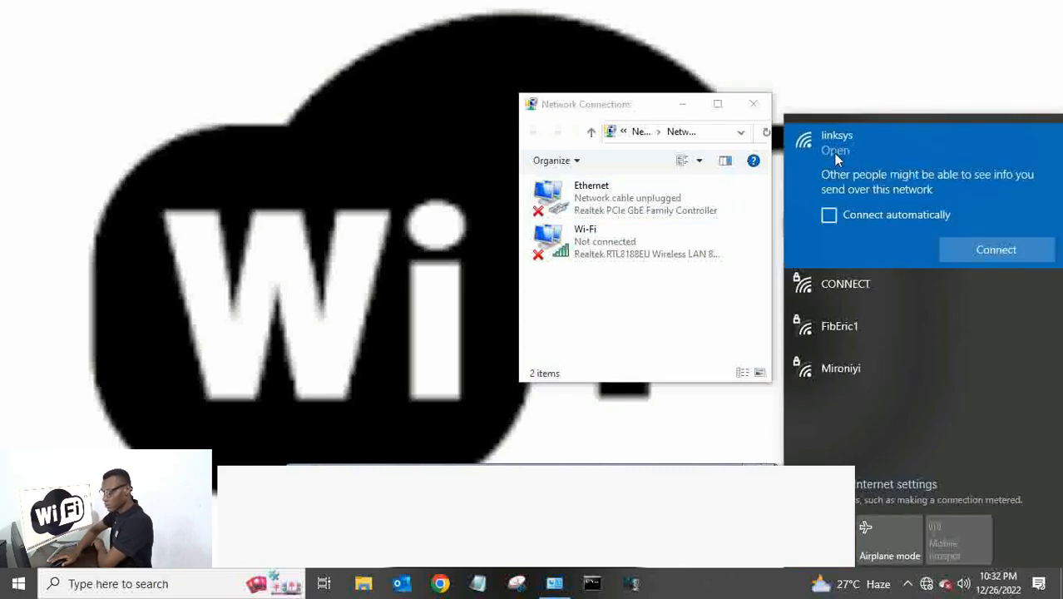
click(993, 249)
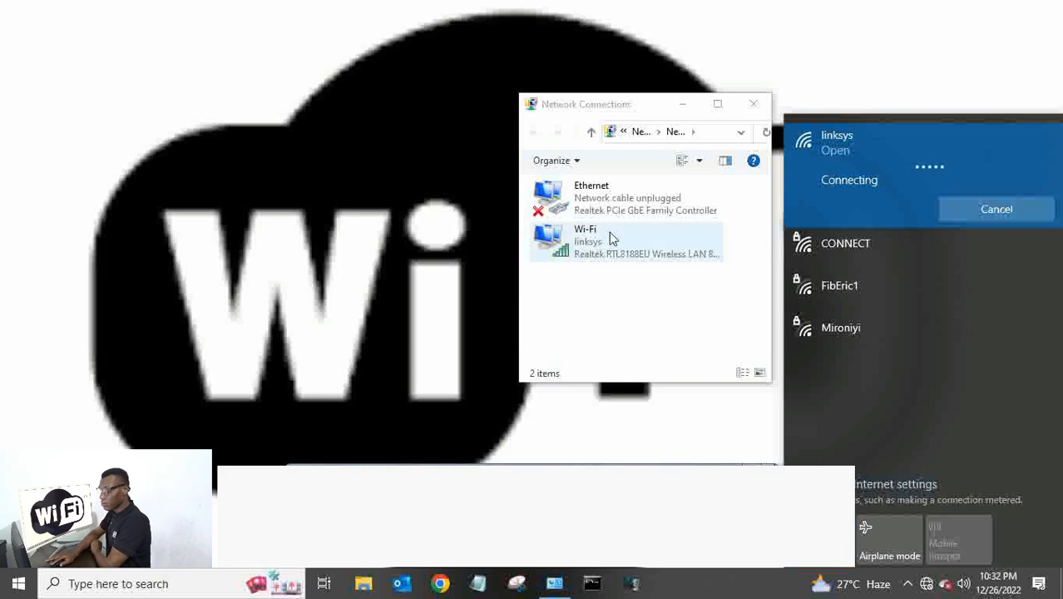
Check Wi-Fi details: IPv4 192.168.1.100, with gateway, DHCP and DNS server 192.168.1.1.
click(614, 241)
right_click(604, 237)
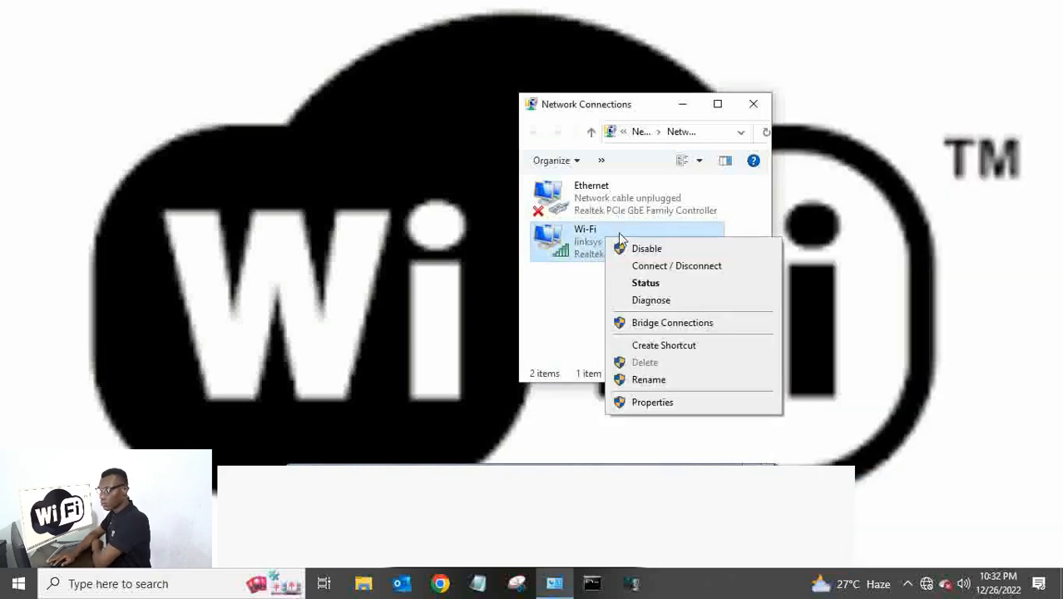
click(631, 281)
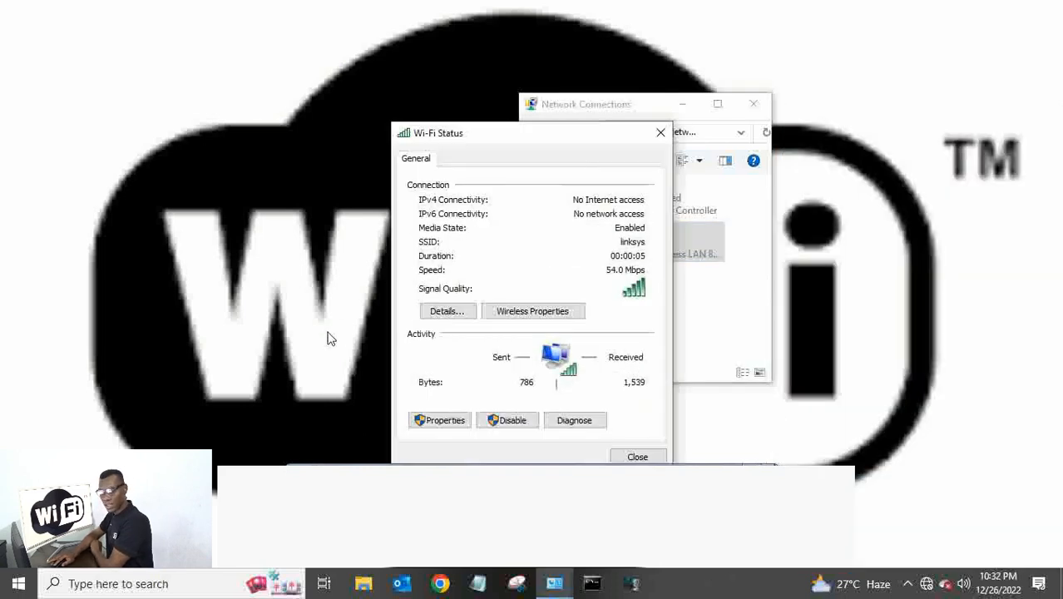
drag(509, 146, 545, 70)
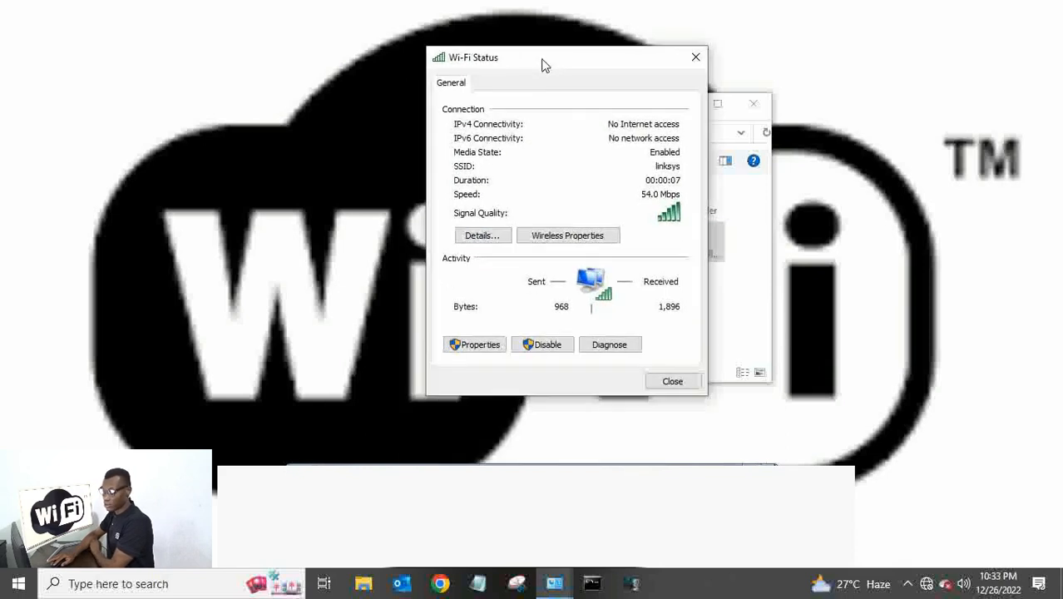
click(484, 234)
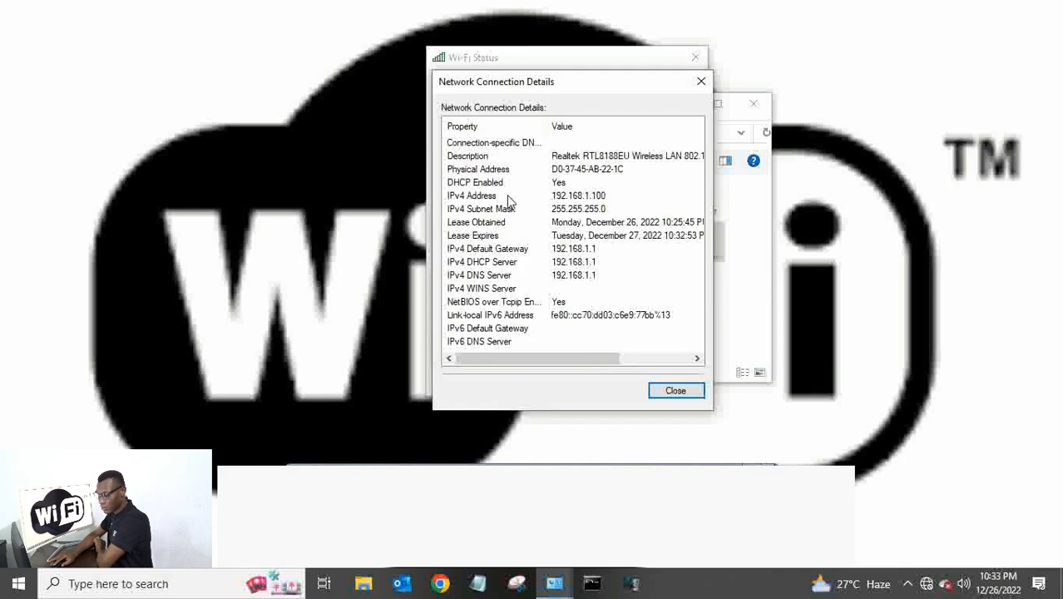
click(549, 197)
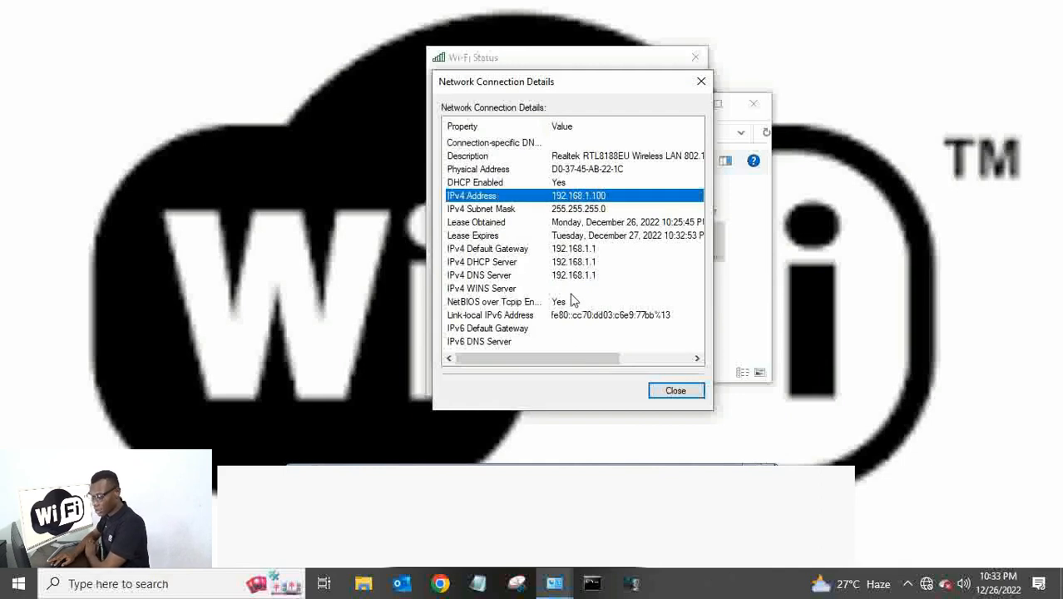
click(551, 249)
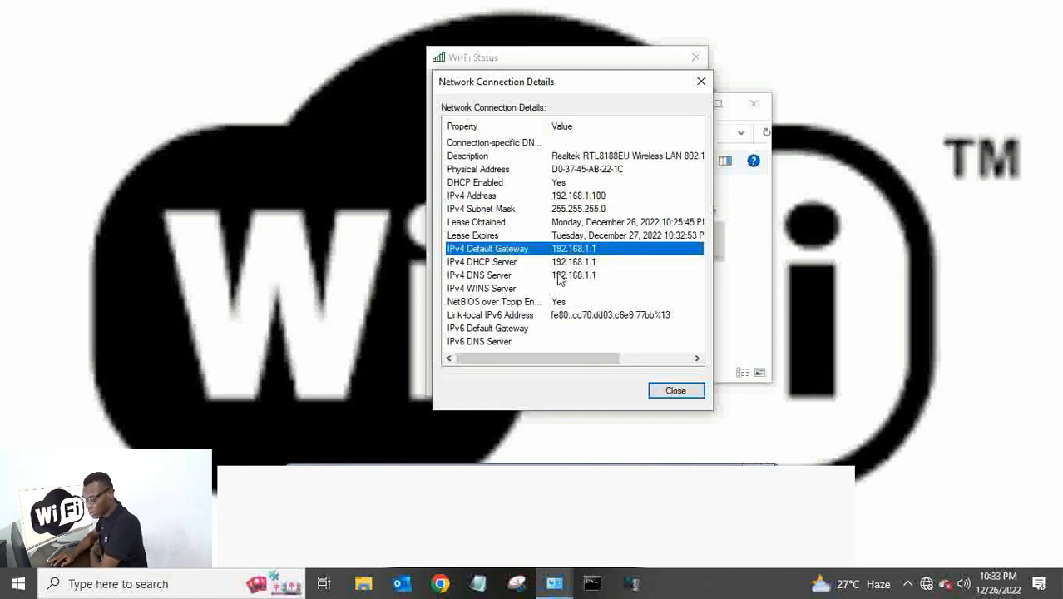
click(556, 263)
click(568, 280)
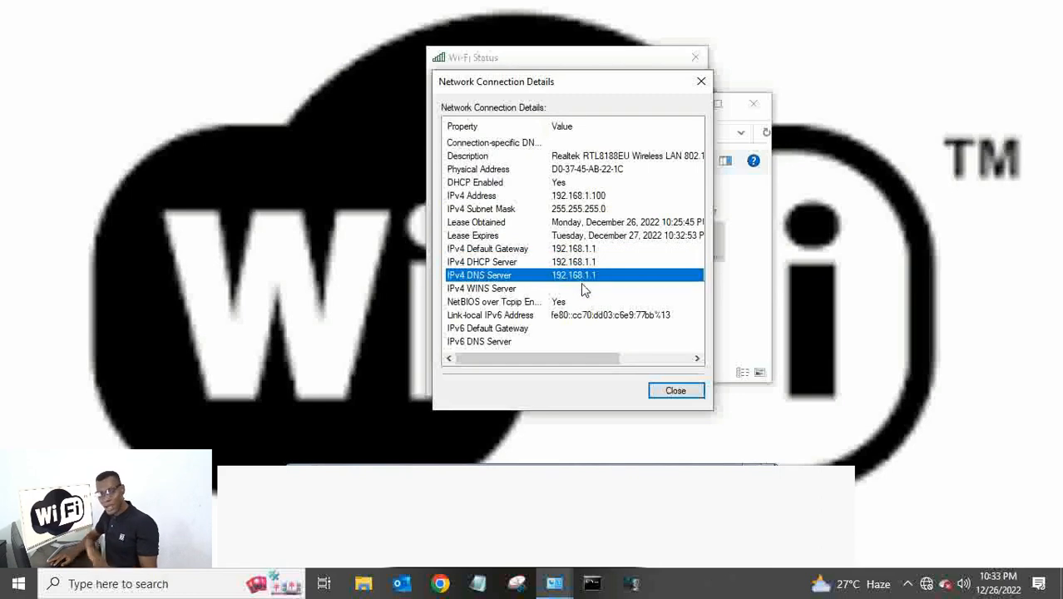
click(699, 81)
Confirm the Wi-Fi TCP/IPv4 settings obtain IP and DNS addresses automatically.
click(697, 57)
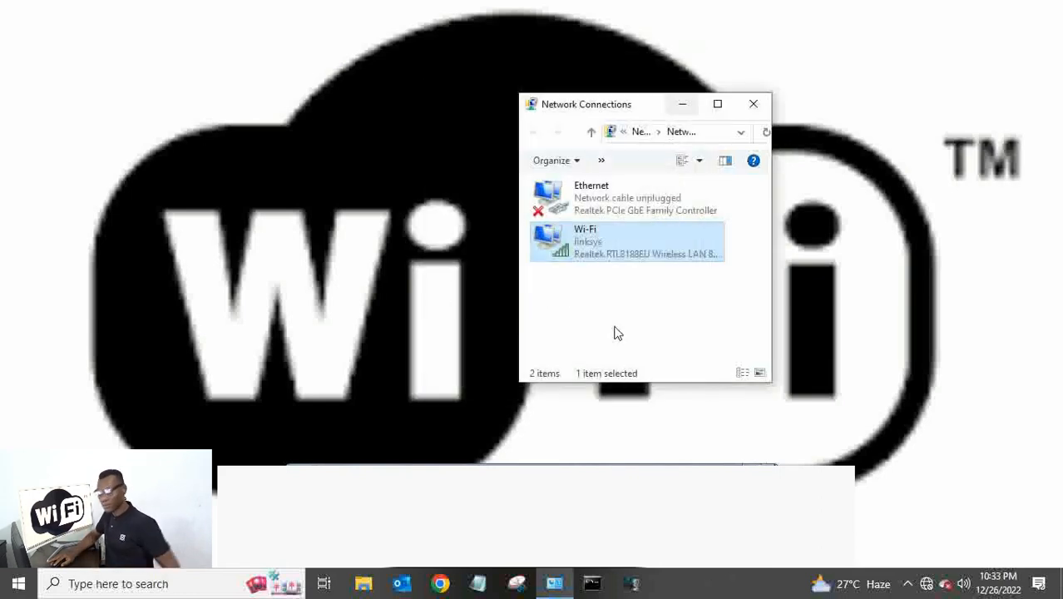
right_click(614, 253)
click(637, 414)
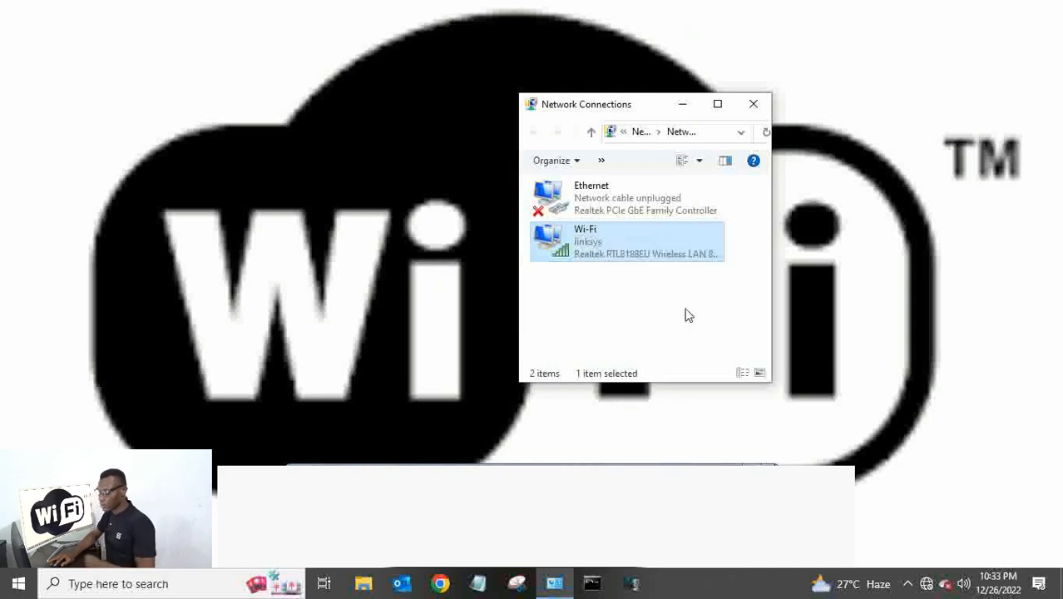
click(728, 340)
double_click(728, 340)
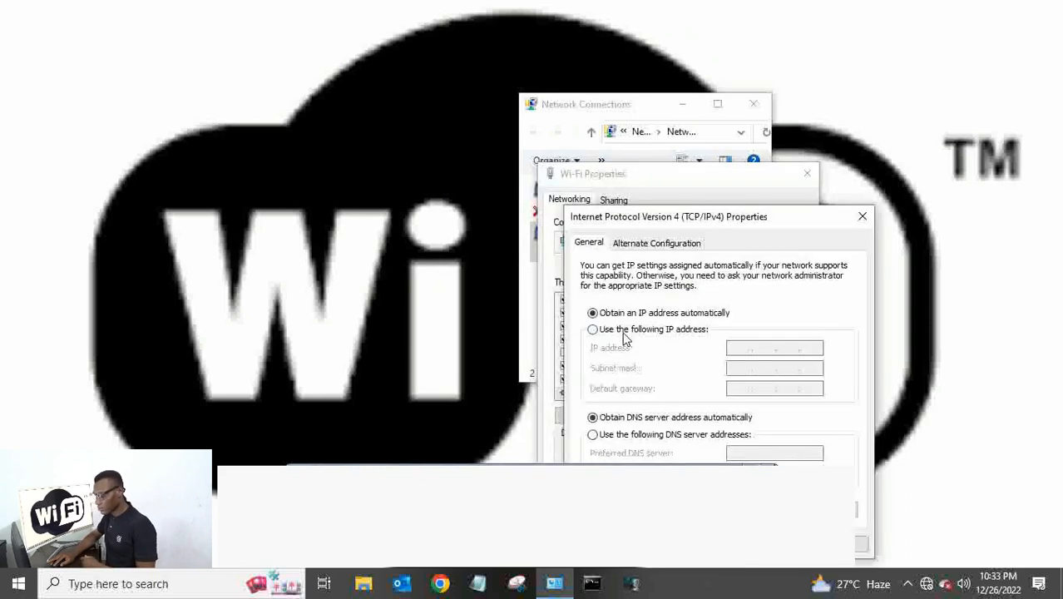
drag(678, 218, 658, 78)
click(743, 404)
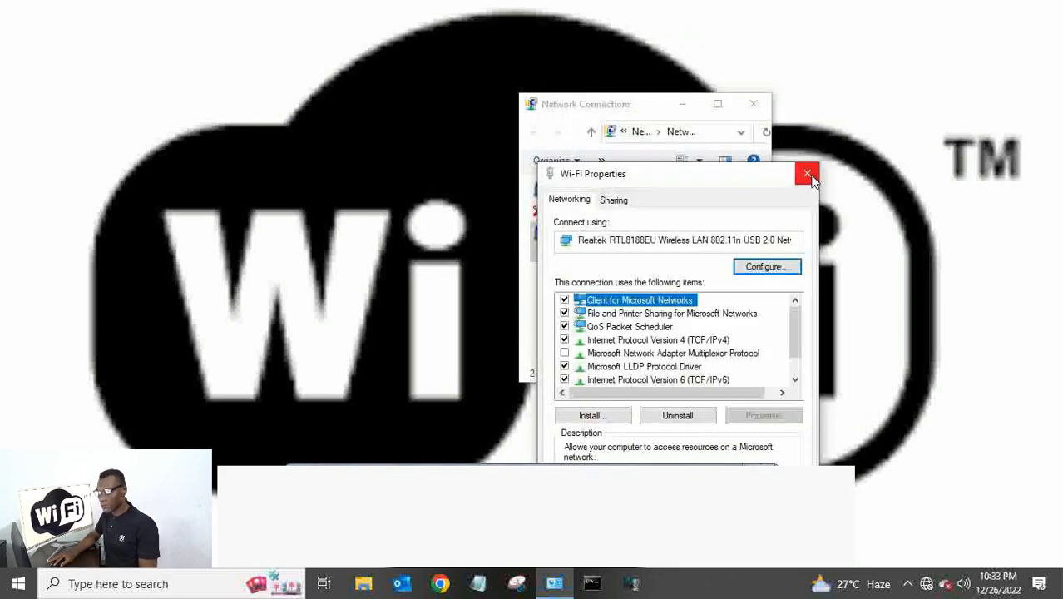
click(807, 177)
click(668, 339)
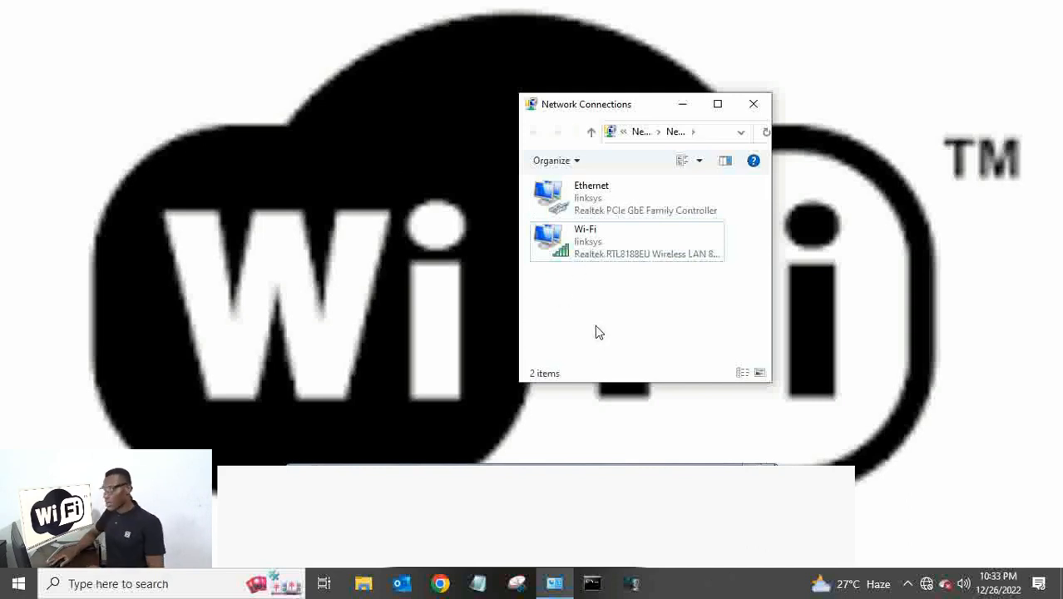
Open a new Google Chrome window.
click(565, 199)
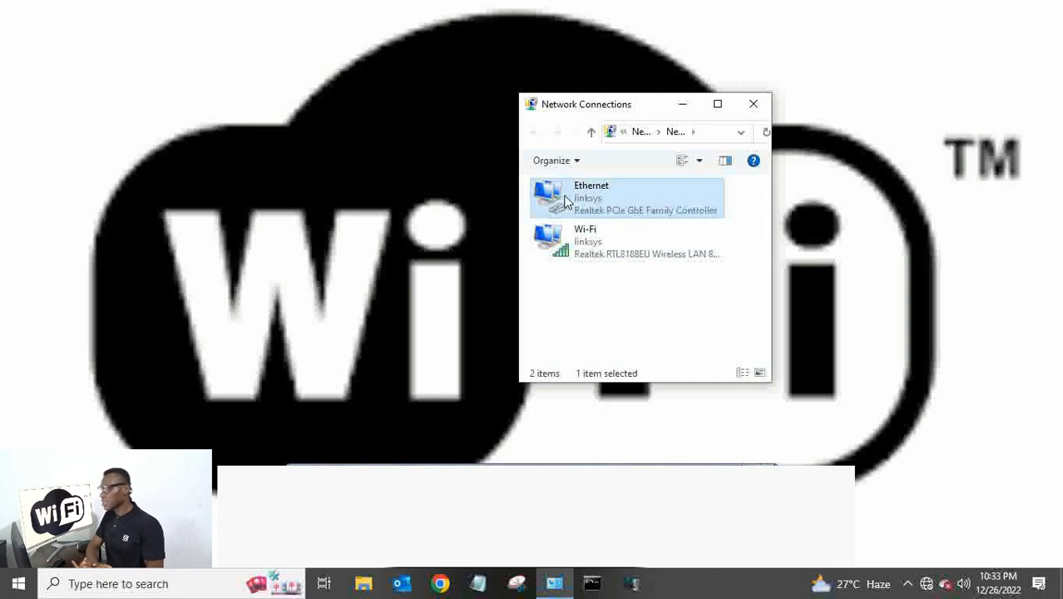
click(617, 318)
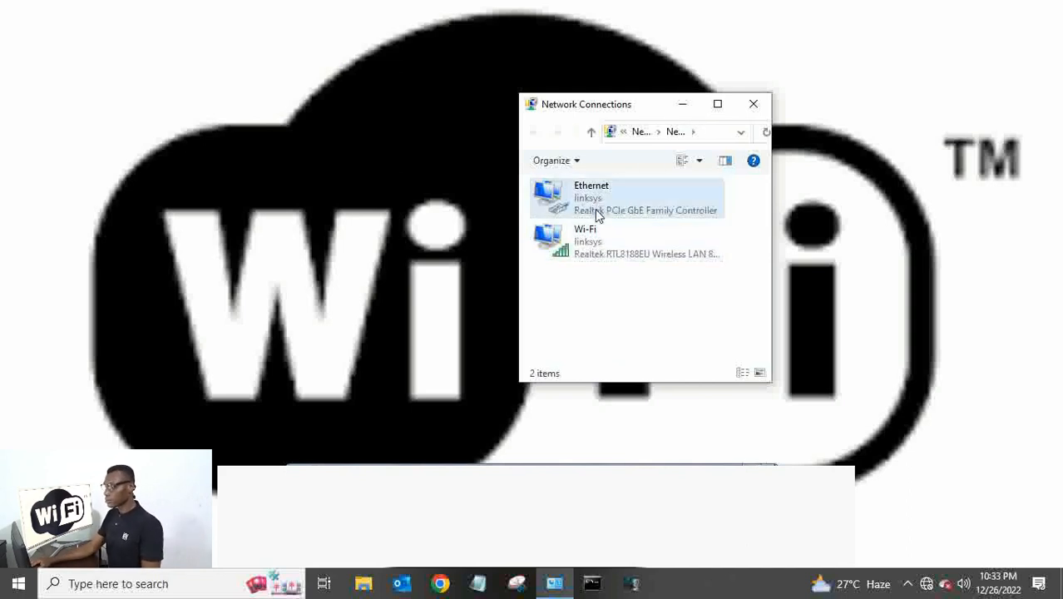
click(440, 583)
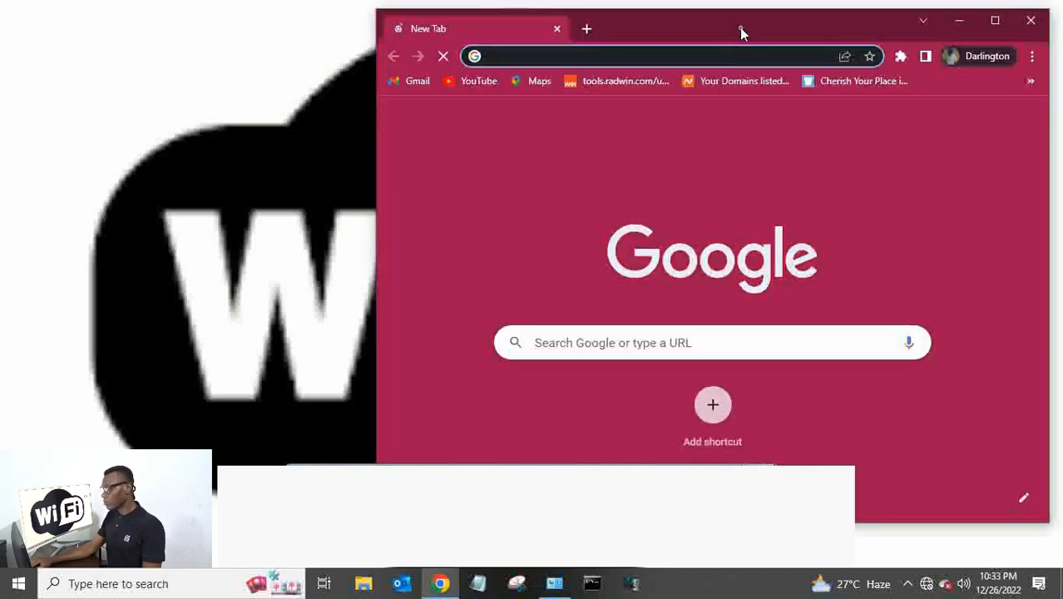
Place Chrome on the left and Network Connections at the upper right.
drag(743, 31, 377, 31)
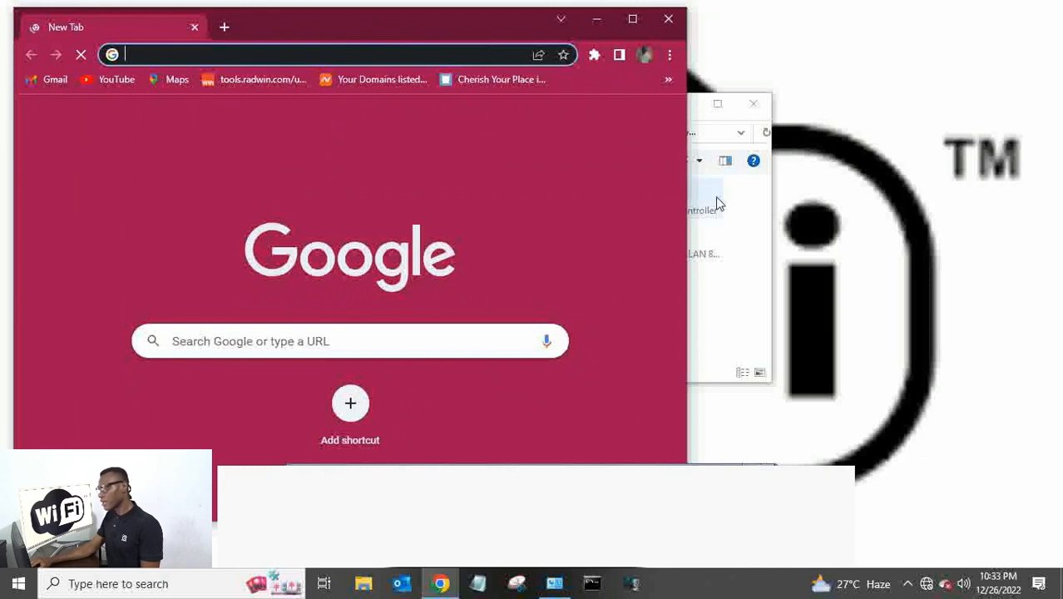
click(757, 215)
drag(645, 106, 903, 44)
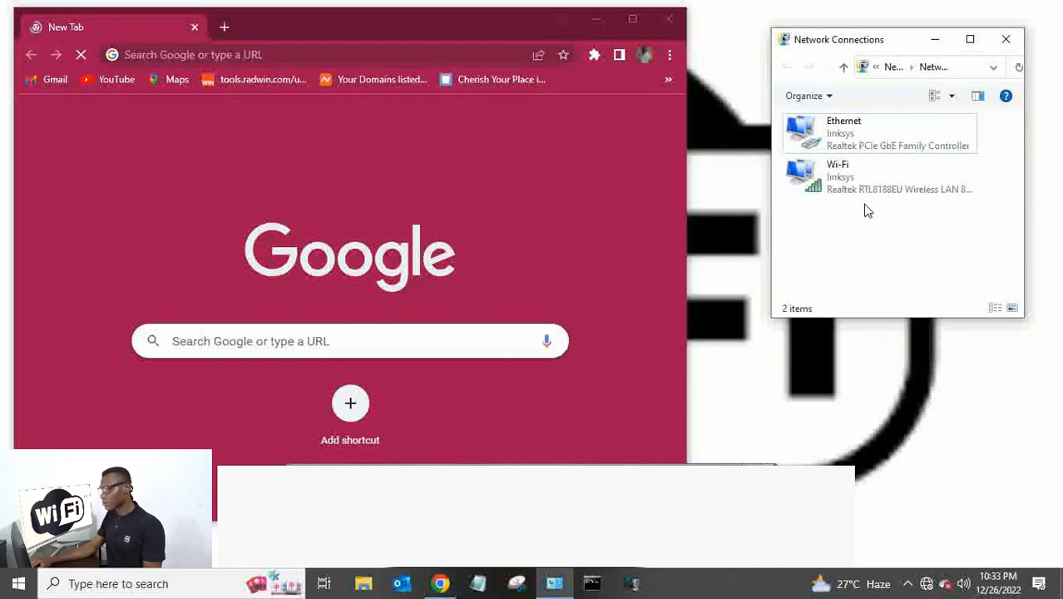
Recheck the Ethernet connection details to confirm the default gateway is 192.168.1.1.
right_click(856, 135)
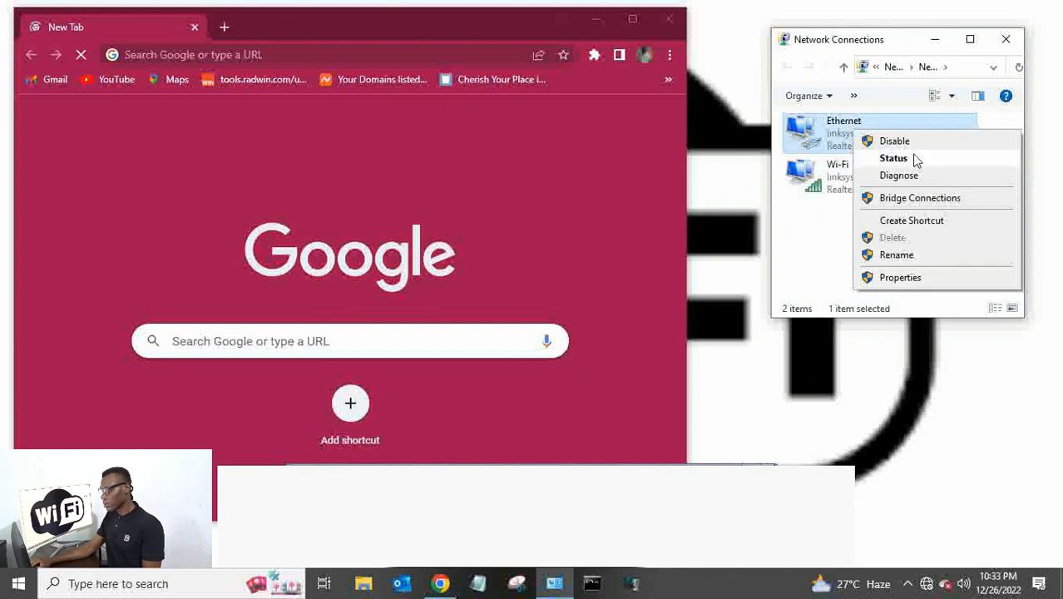
click(916, 160)
drag(518, 133, 854, 56)
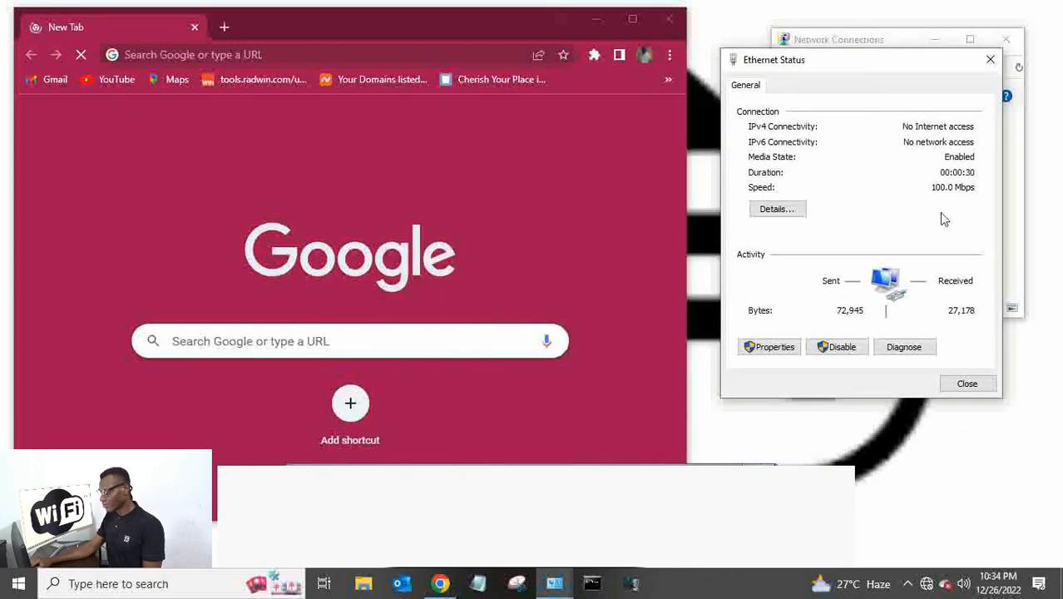
click(775, 212)
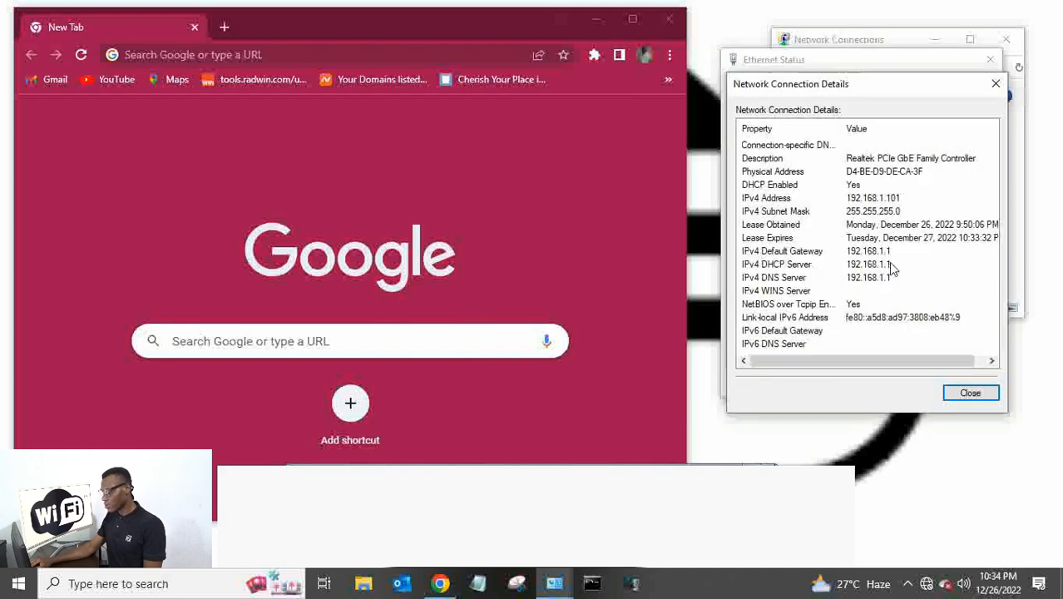
click(848, 254)
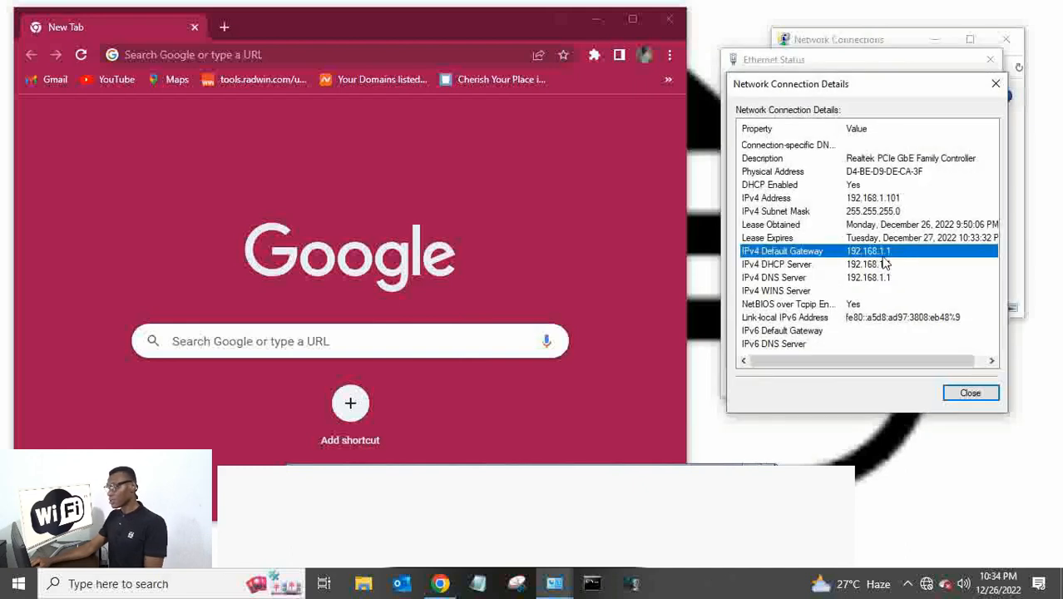
click(995, 87)
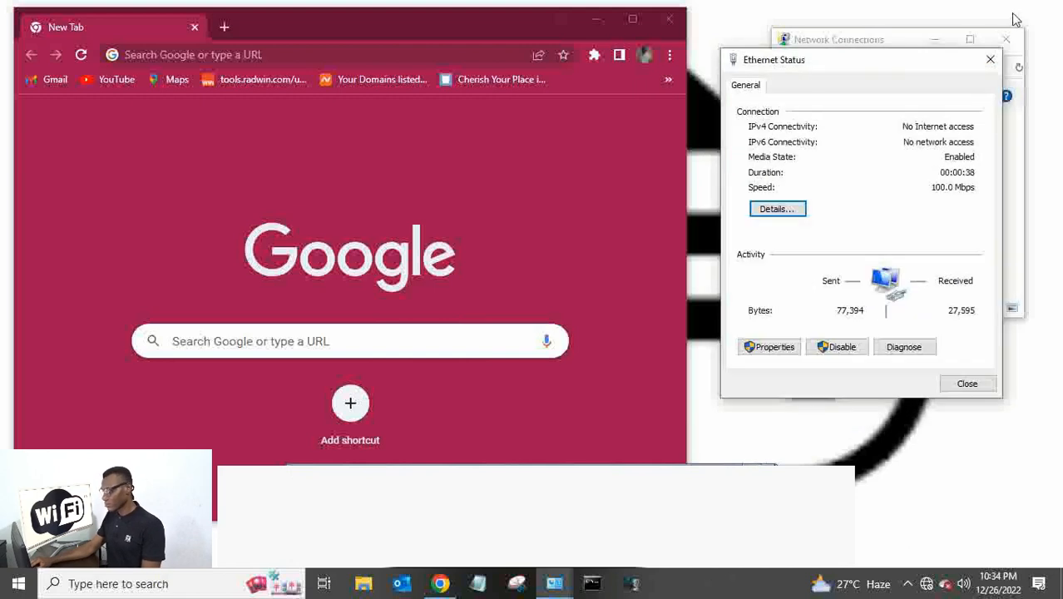
click(990, 59)
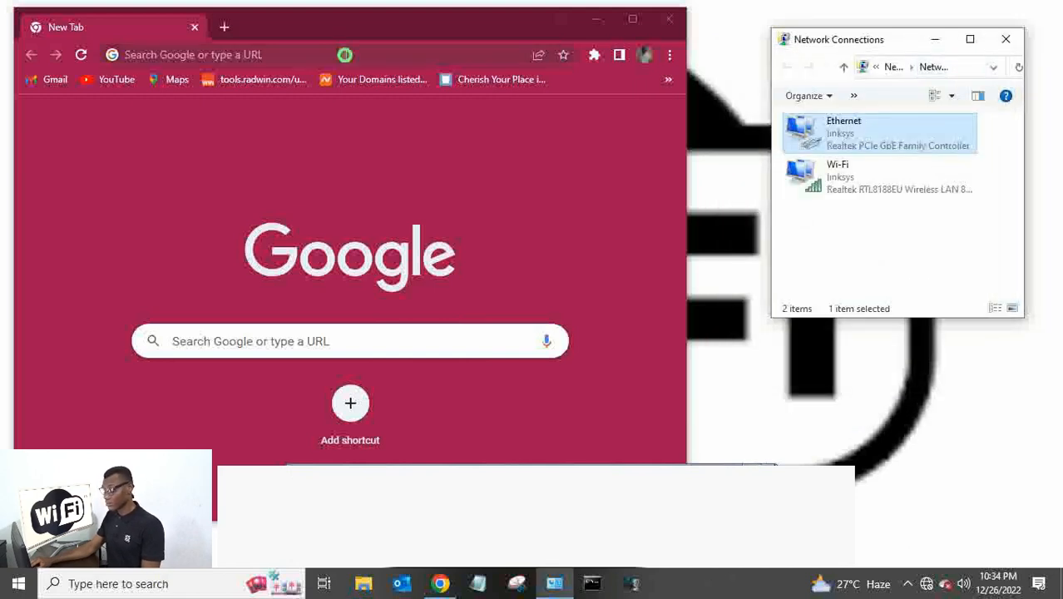
click(344, 55)
Go to 192.168.1.1 and sign in with the router's admin username and password.
text(192)
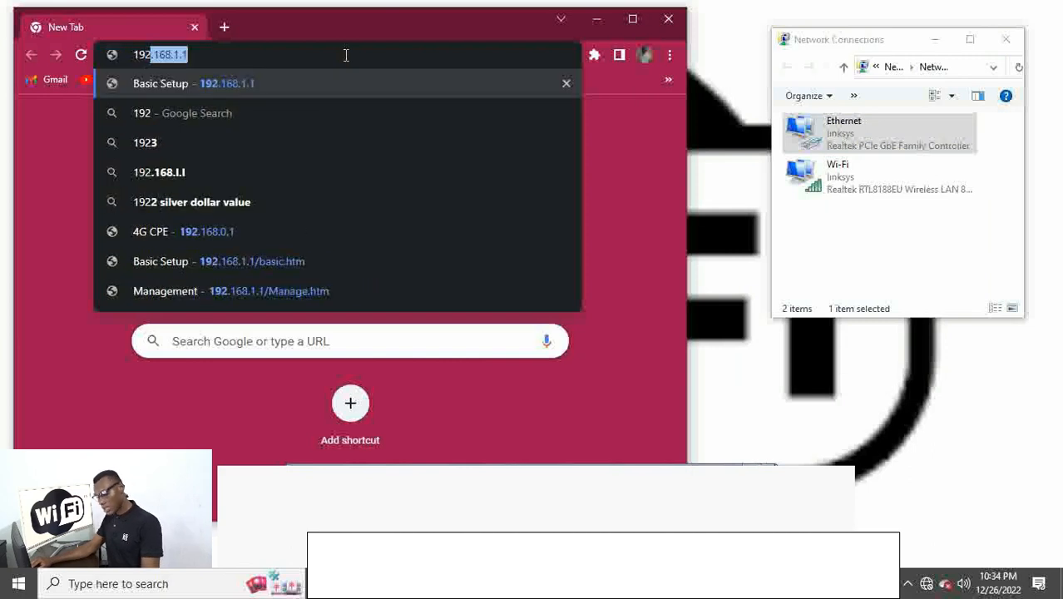
text(.168.1.1)
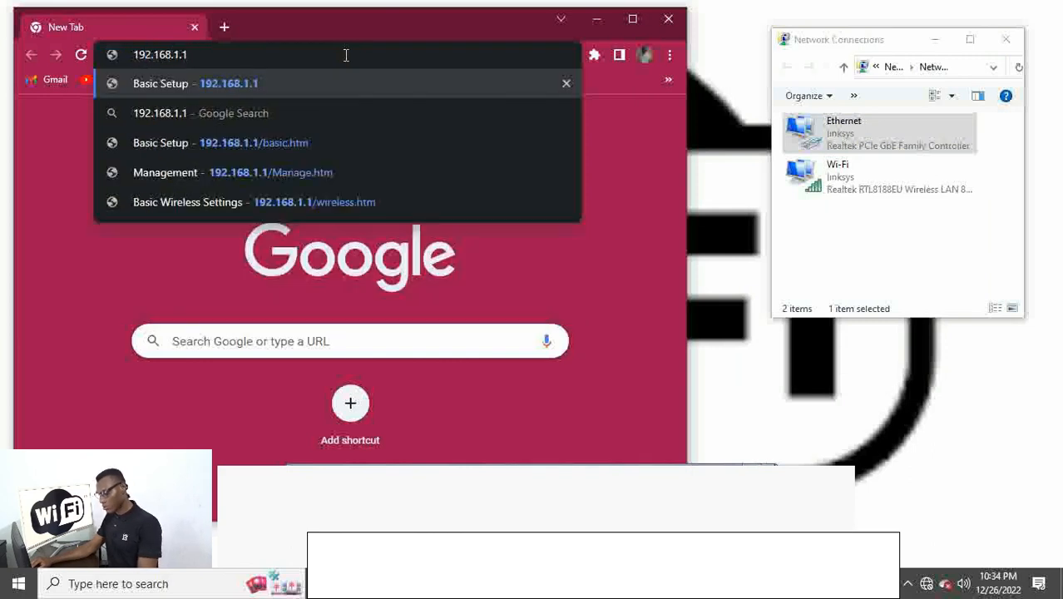
key(Return)
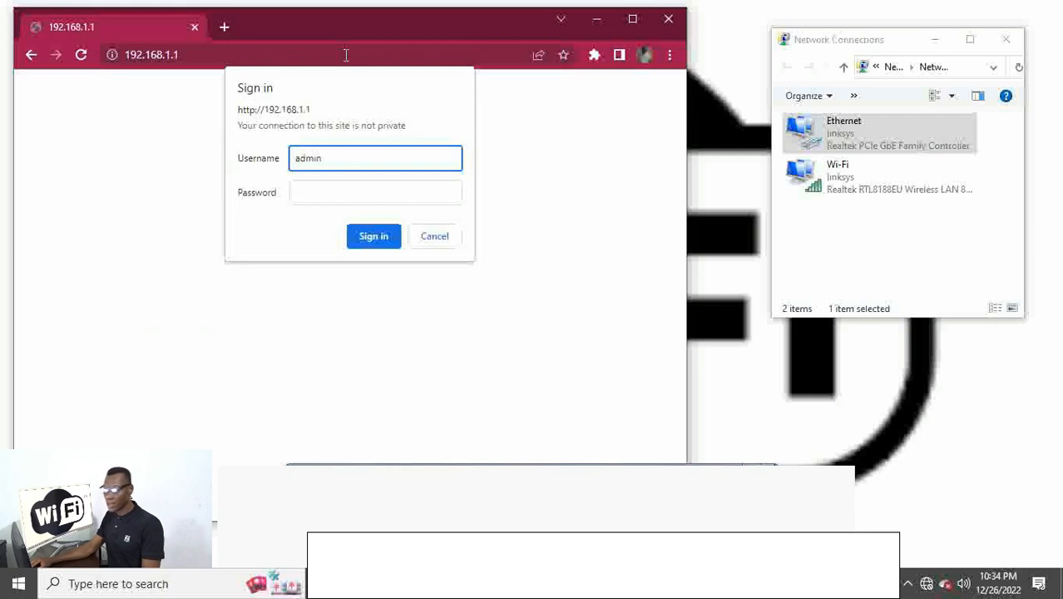
key(Tab)
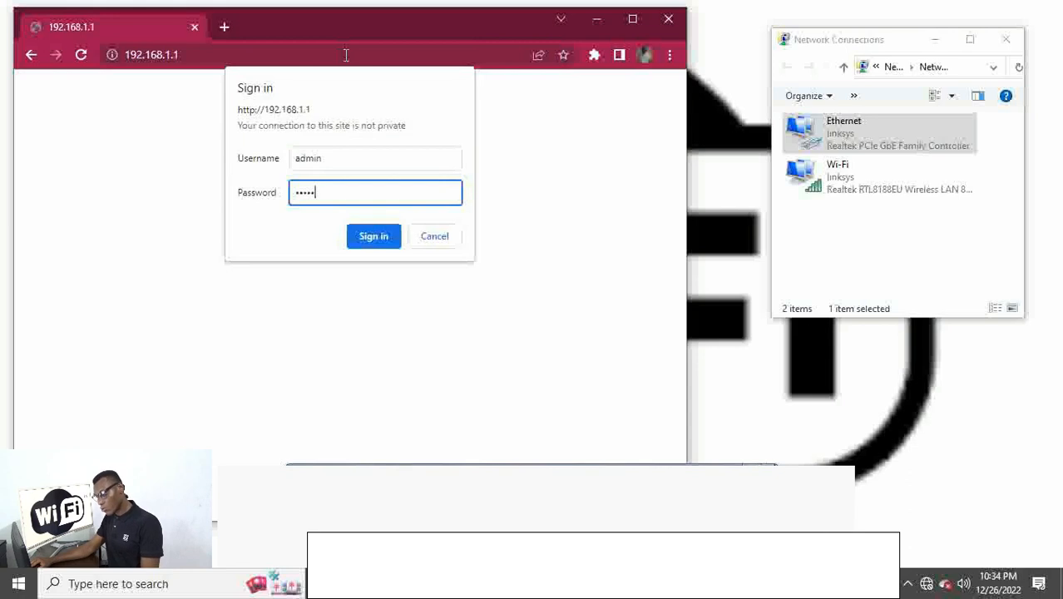
click(377, 242)
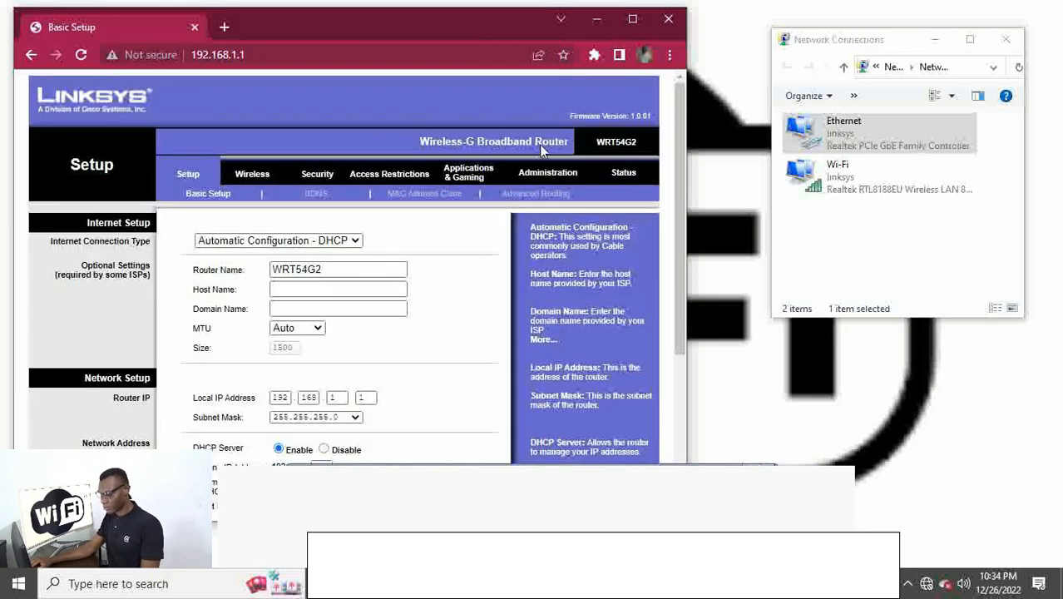
Change the Router Name from WRT54G2 to 'My Home wifi'.
drag(688, 35, 798, 38)
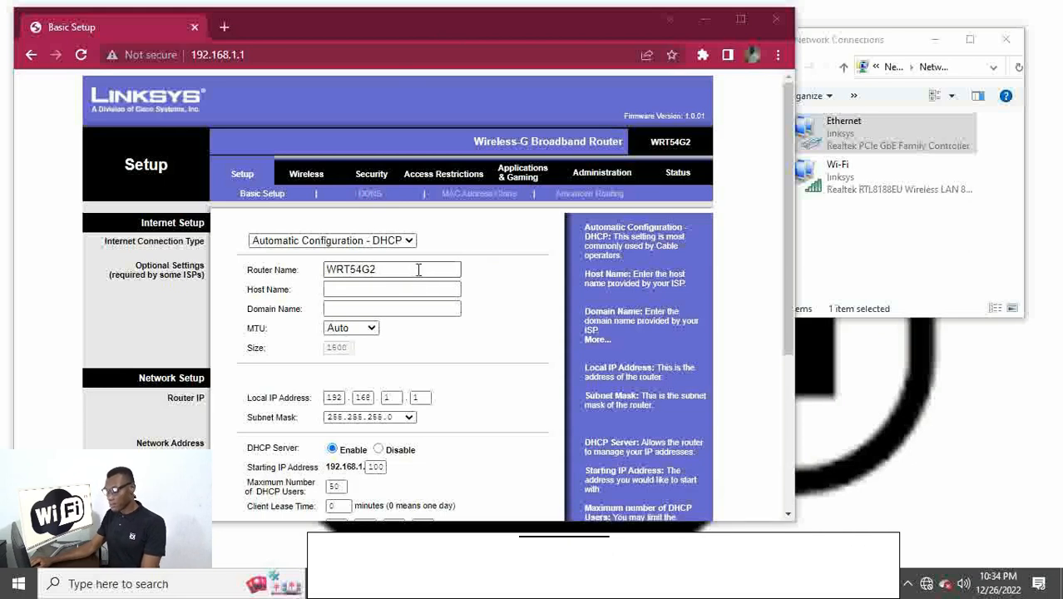
click(414, 269)
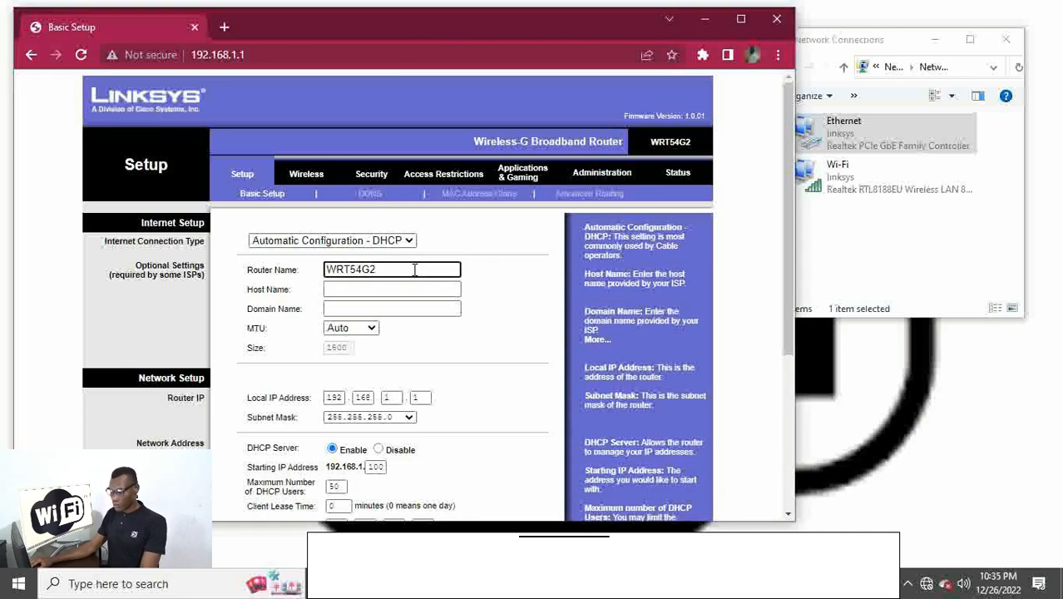
key(BackSpace)
key(BackSpace)
key(BackSpace)
key(BackSpace)
key(BackSpace)
key(BackSpace)
key(BackSpace)
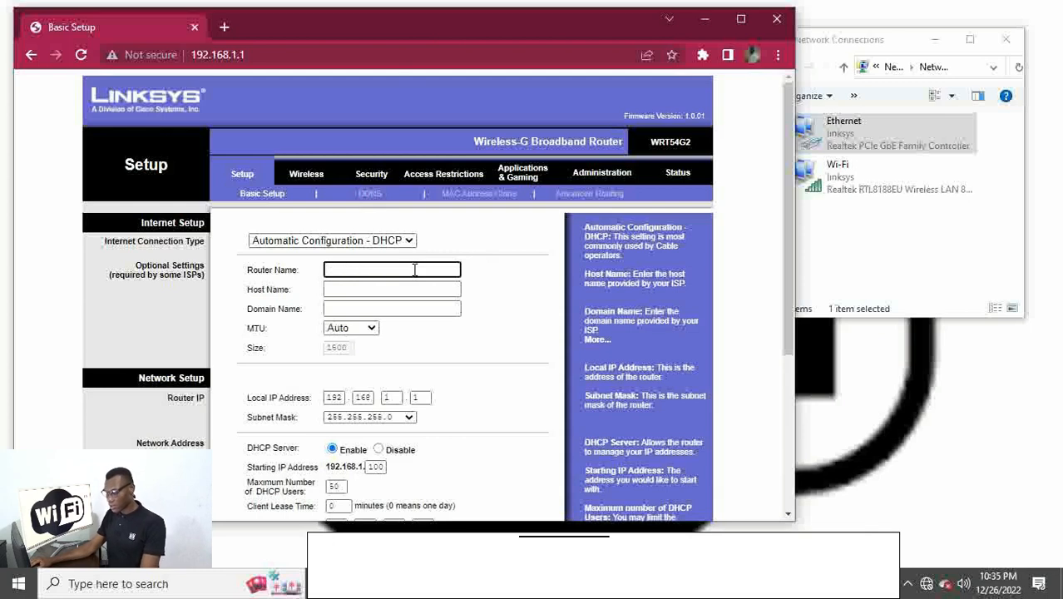
text(M)
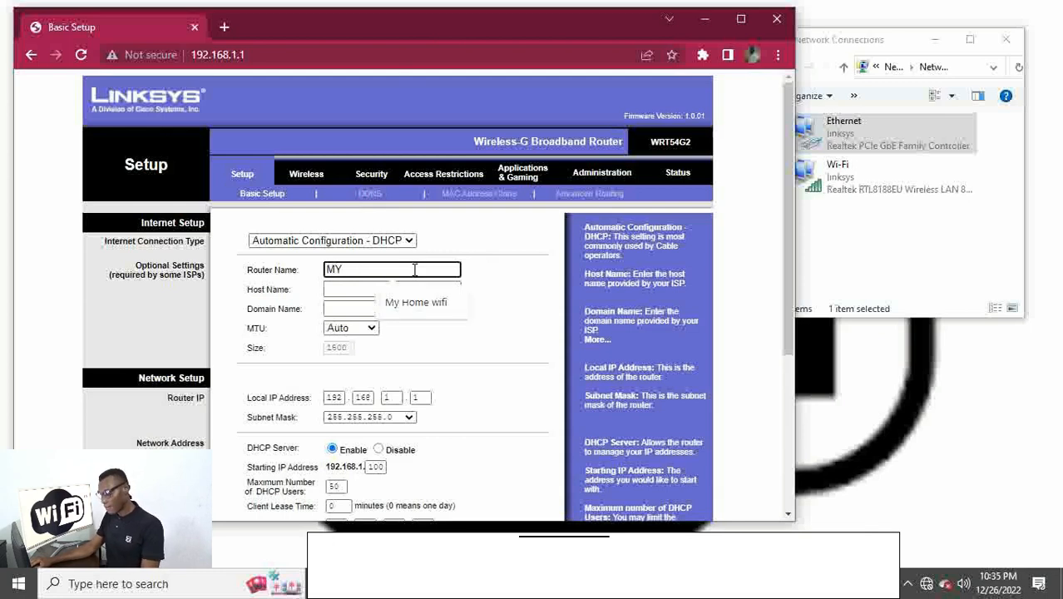
text(Y)
click(389, 303)
click(494, 282)
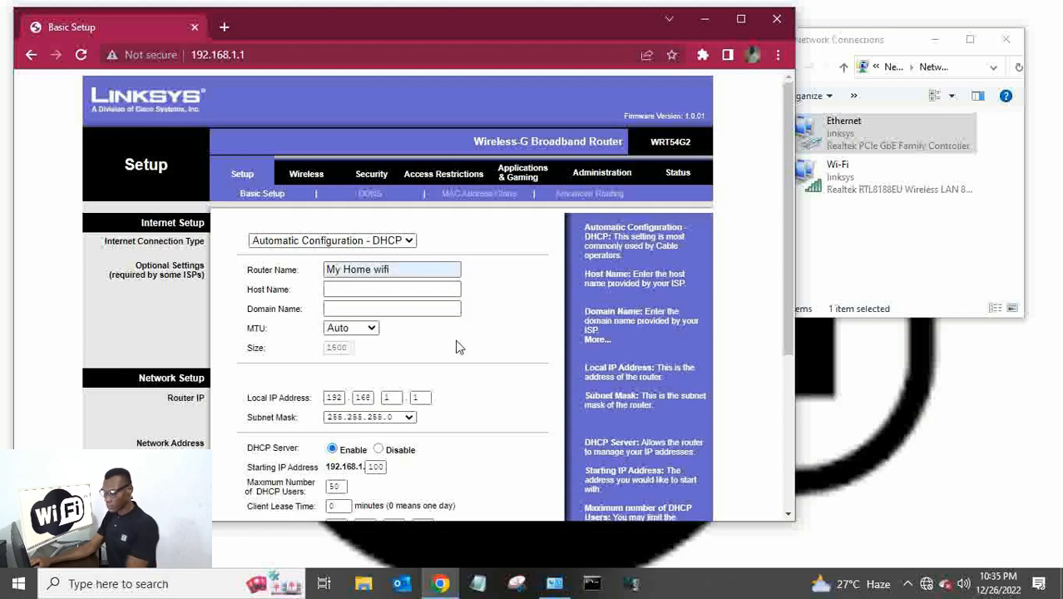
Scroll through Basic Setup and note the router's local IP address 192.168.1.1.
scroll(465, 348, down, 2)
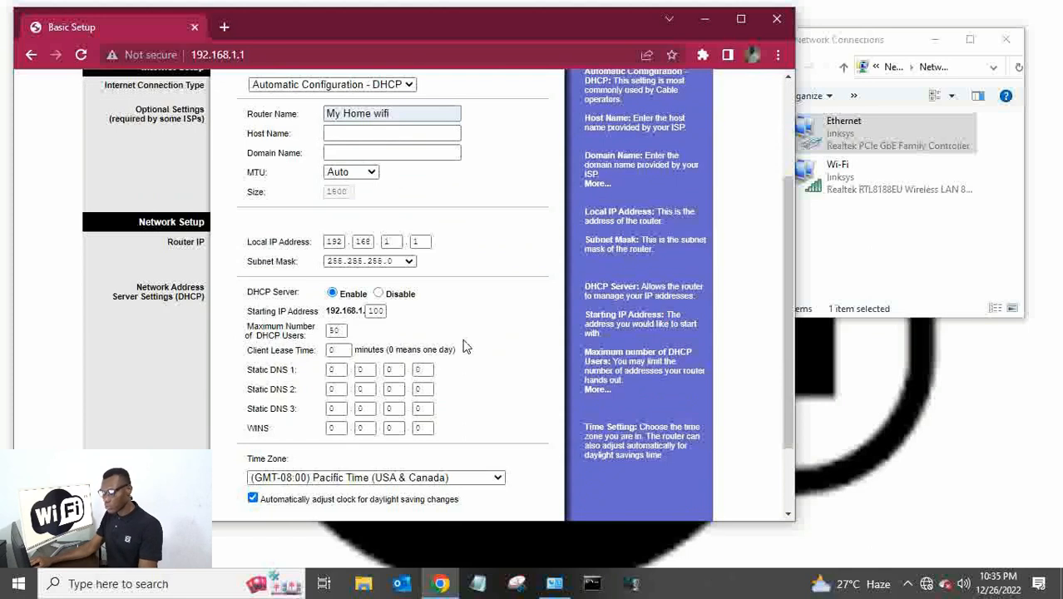
scroll(464, 348, down, 1)
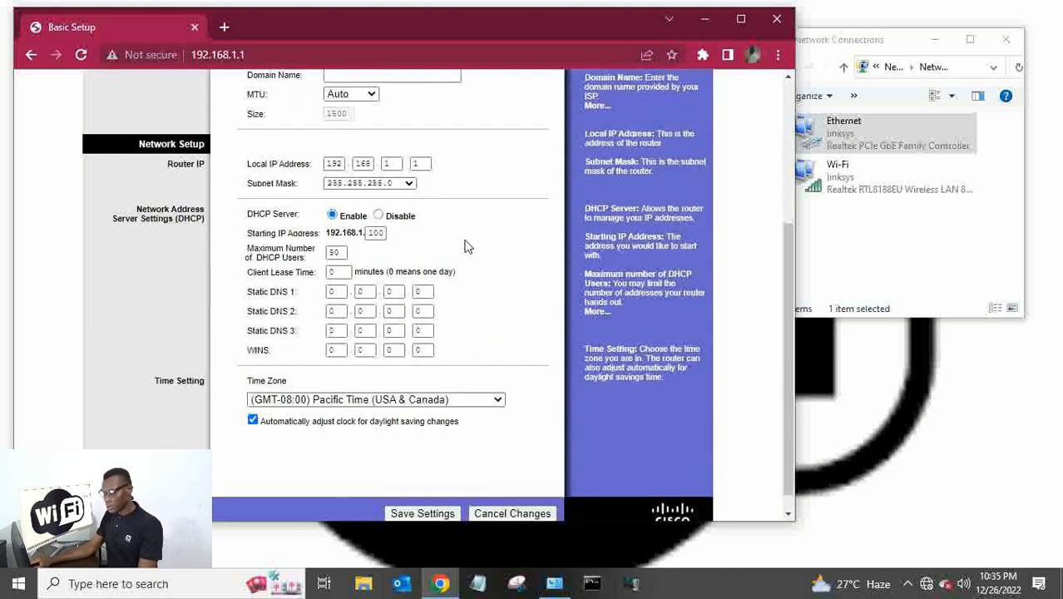
scroll(465, 243, up, 3)
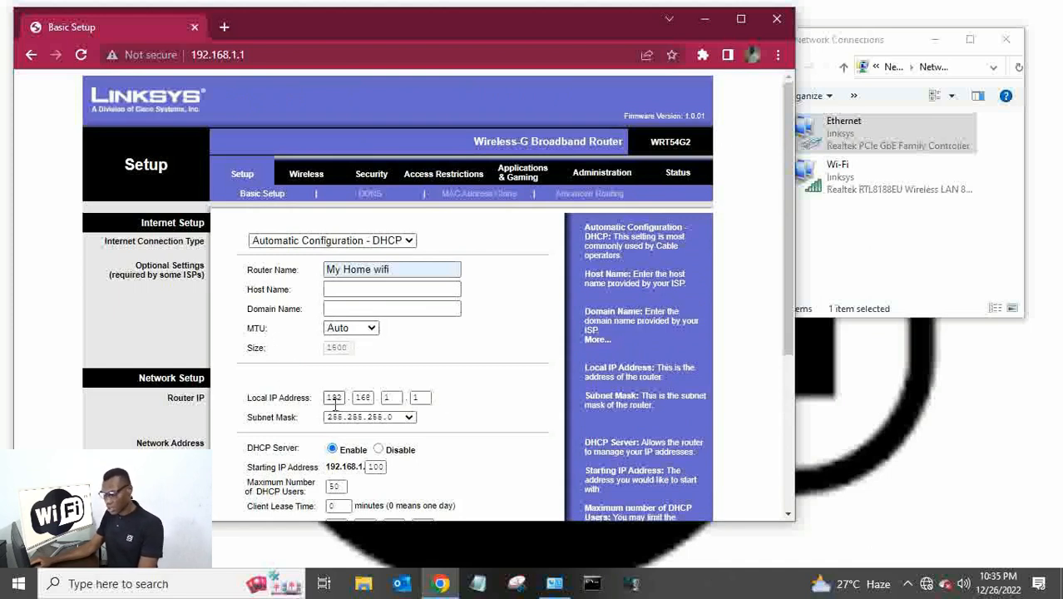
scroll(476, 402, down, 3)
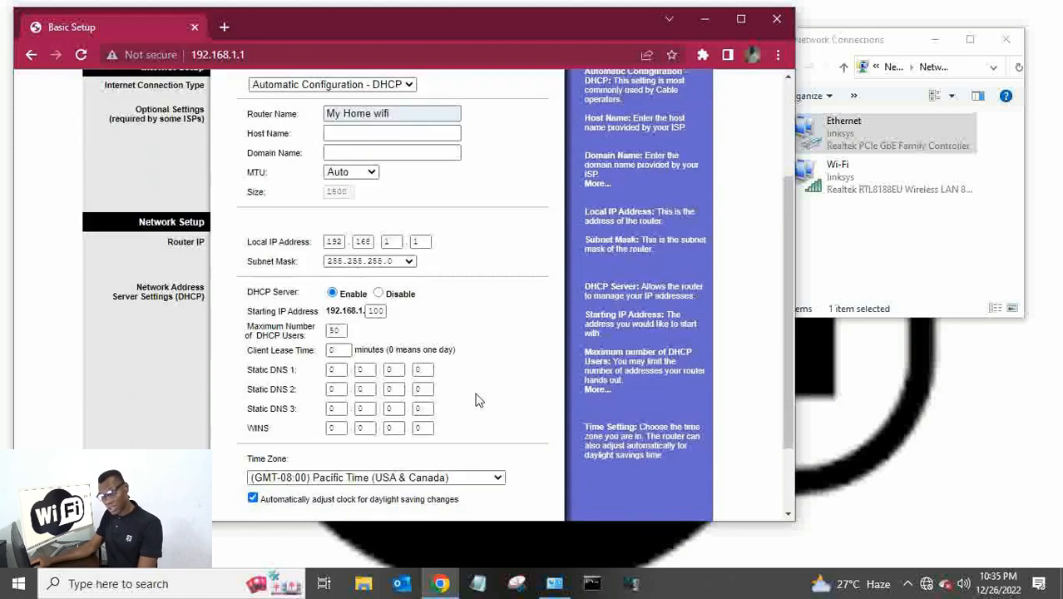
drag(329, 244, 446, 254)
click(456, 252)
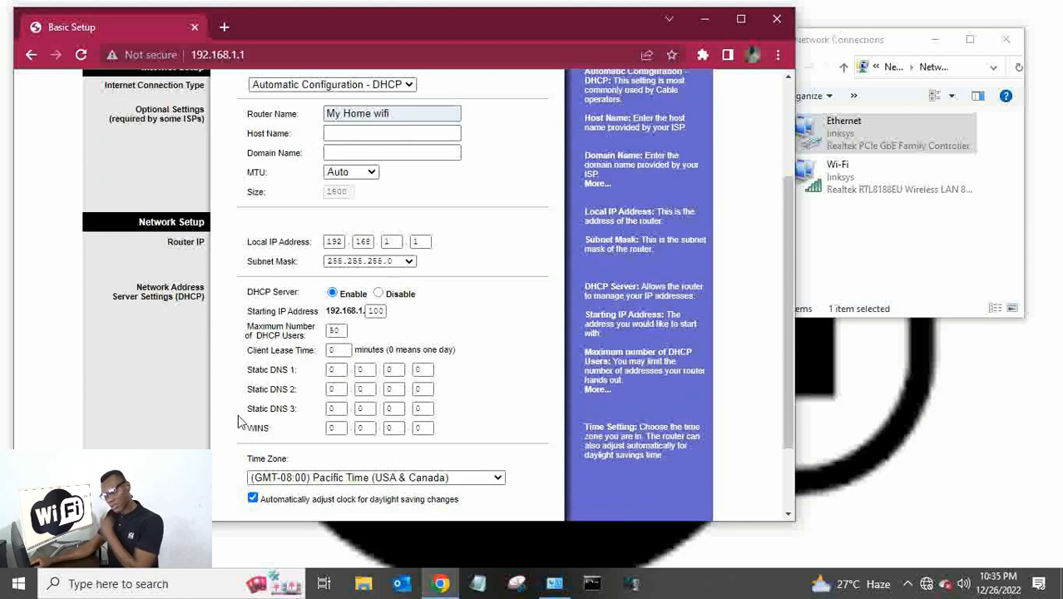
scroll(441, 309, down, 2)
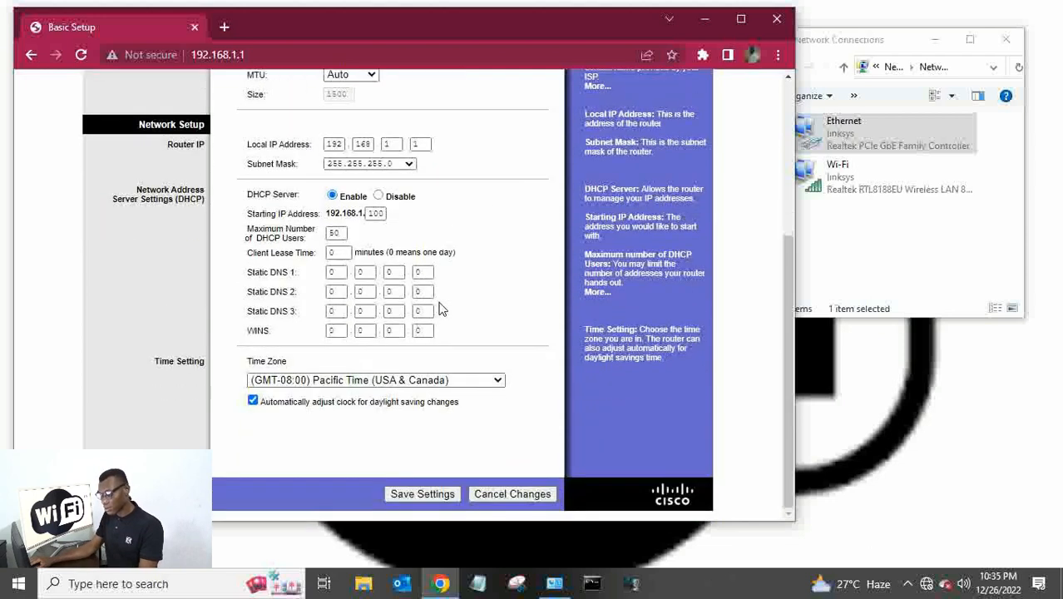
Set the Time Zone to (GMT+01:00) Tunisia.
click(323, 383)
scroll(339, 240, down, 2)
scroll(339, 239, down, 5)
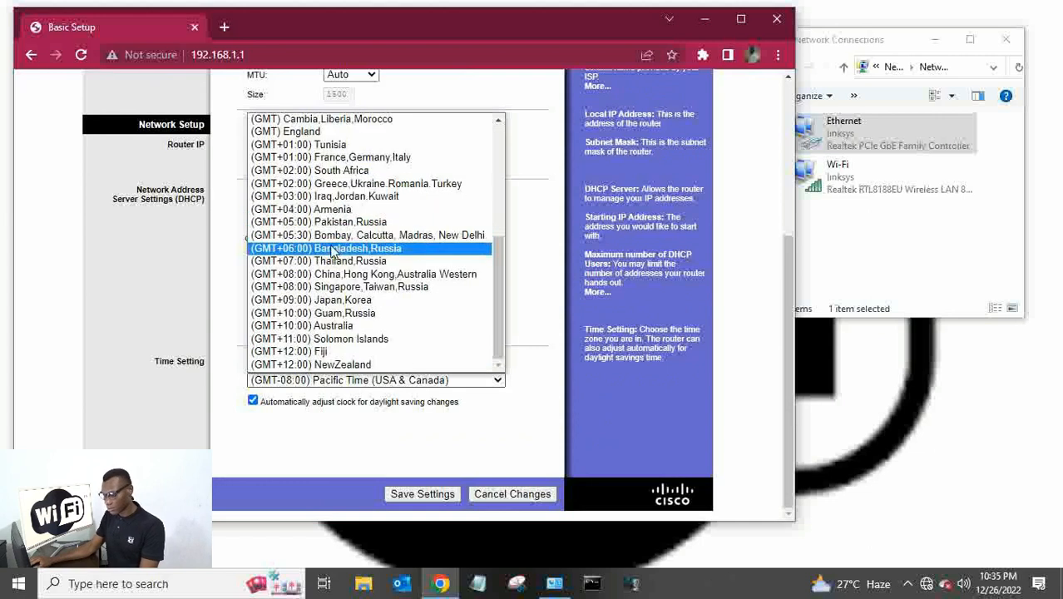
scroll(319, 333, up, 6)
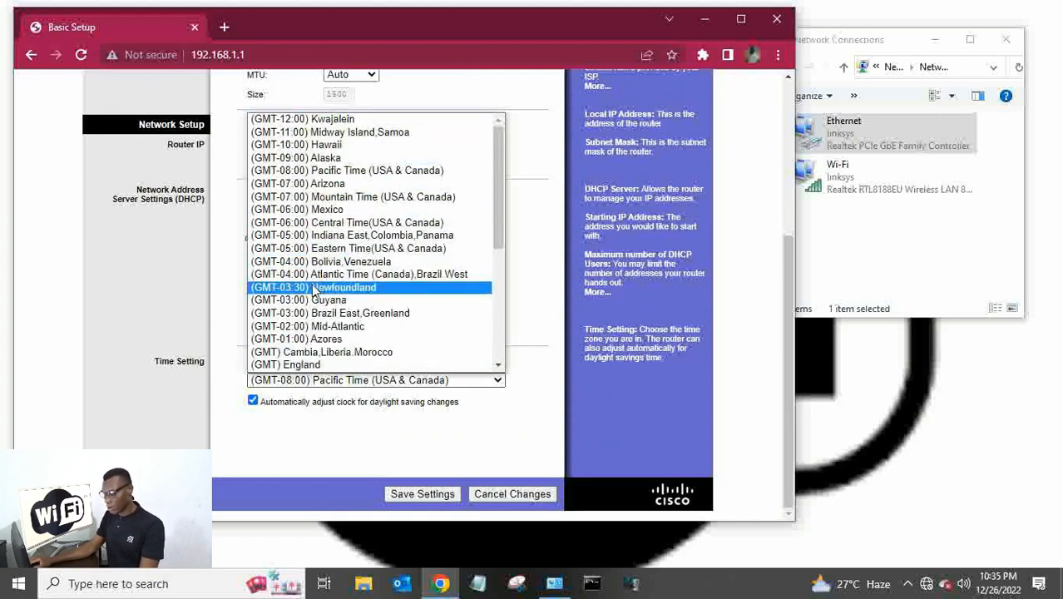
scroll(315, 288, down, 4)
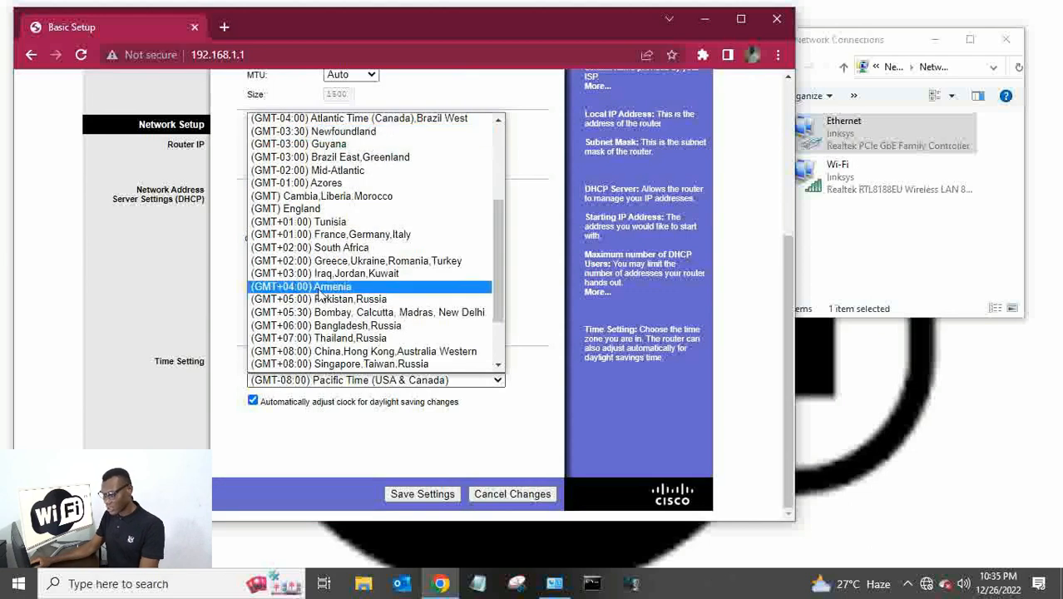
click(324, 227)
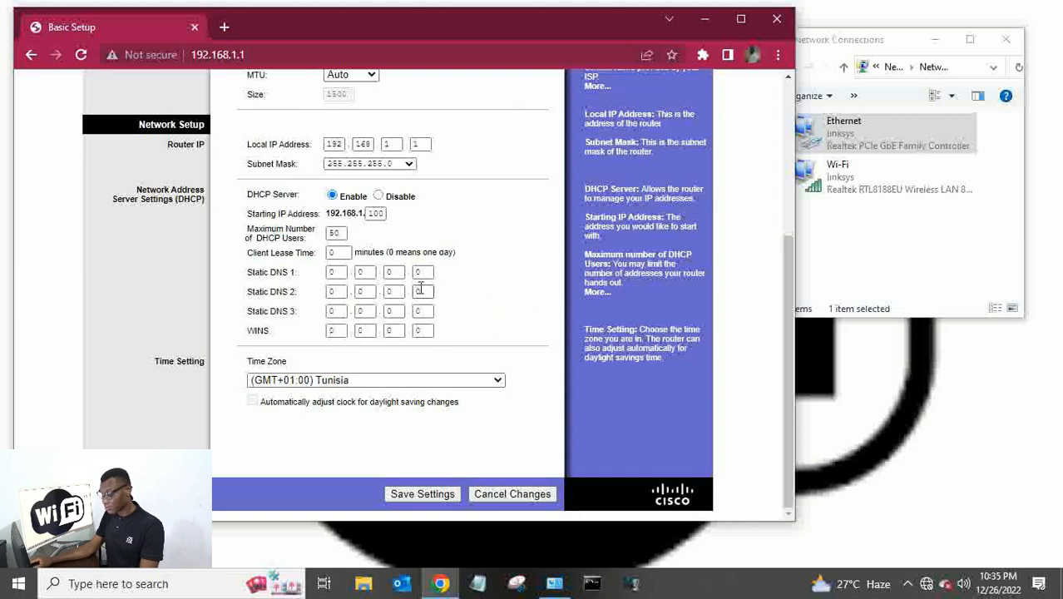
scroll(457, 289, up, 3)
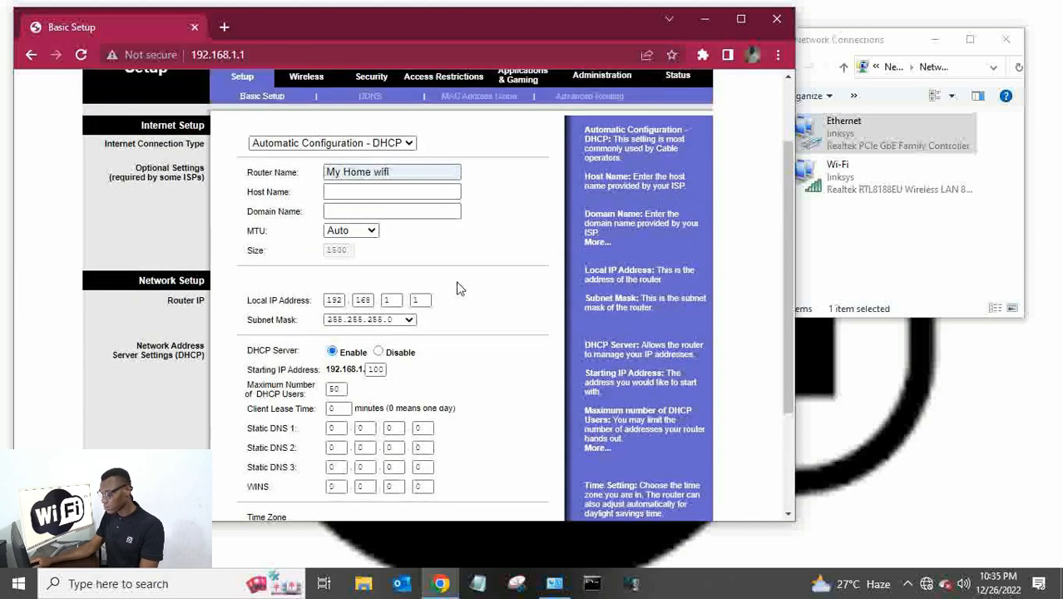
scroll(420, 348, down, 2)
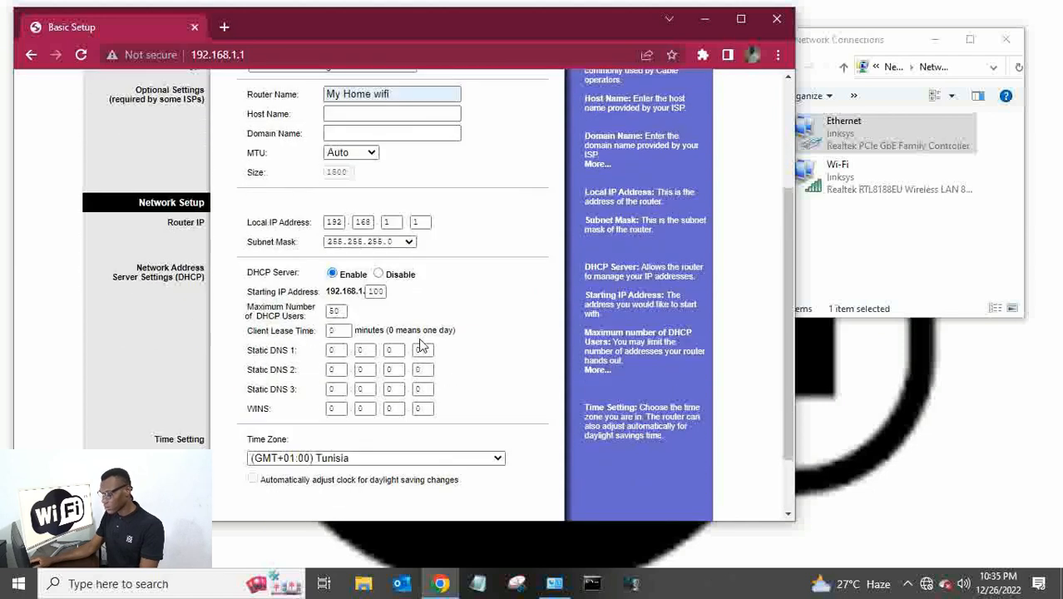
scroll(421, 347, up, 3)
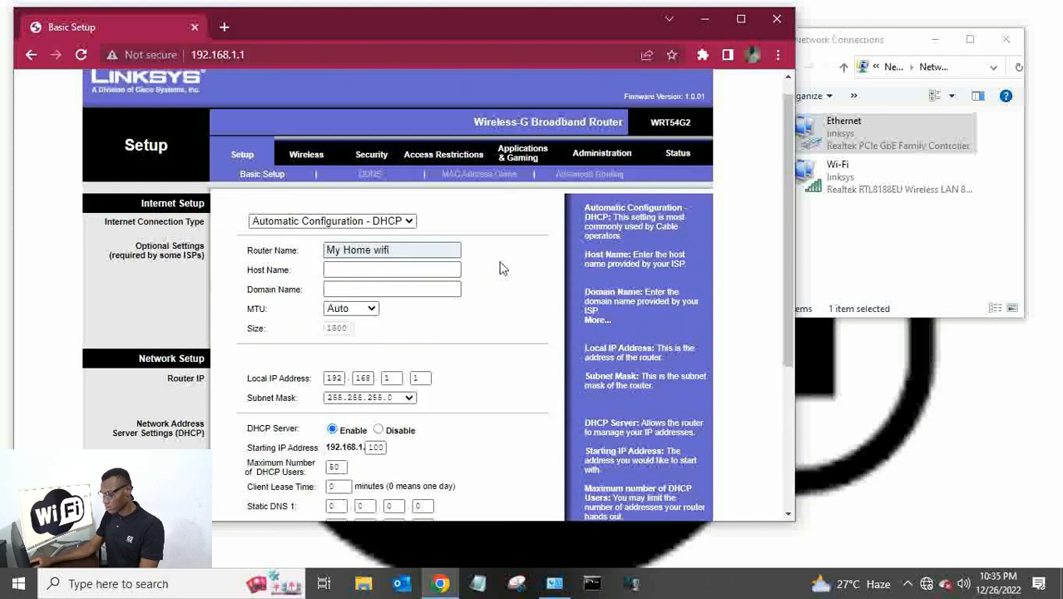
scroll(506, 287, down, 3)
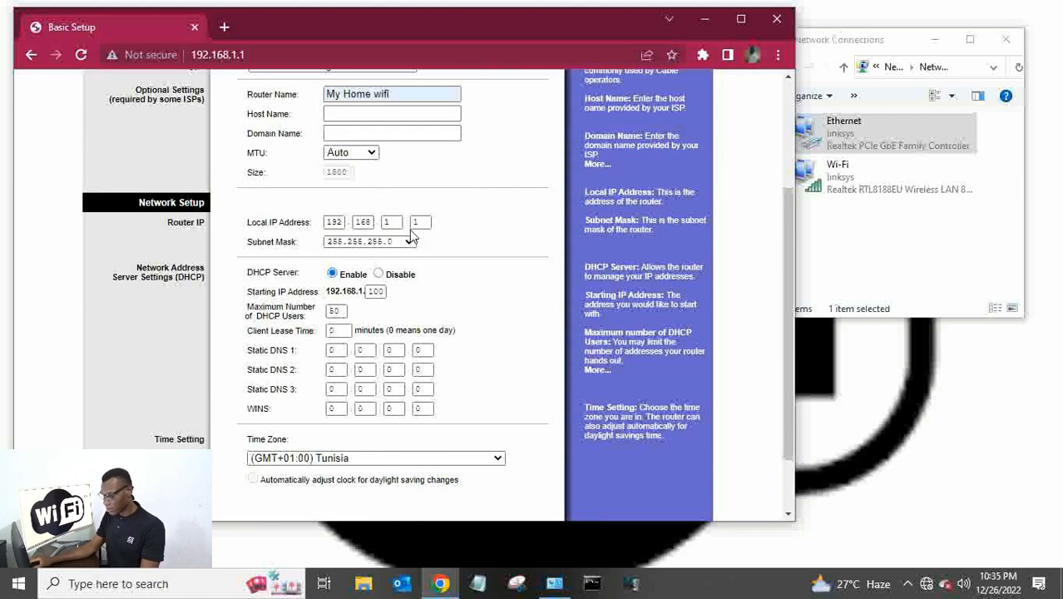
scroll(462, 357, down, 2)
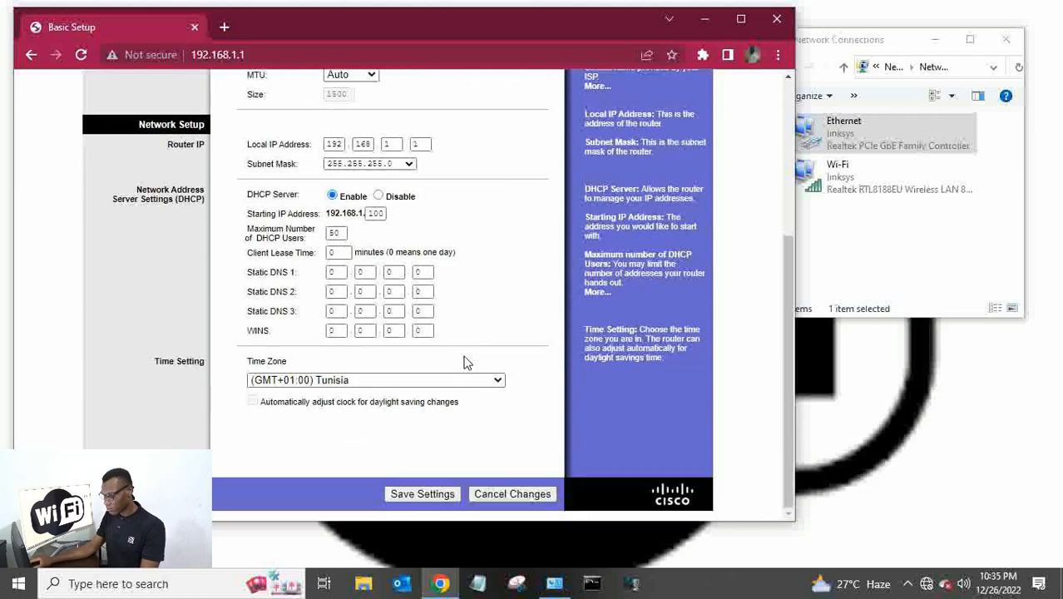
Save the Basic Setup settings and confirm the 'Settings are successful.' message.
click(431, 493)
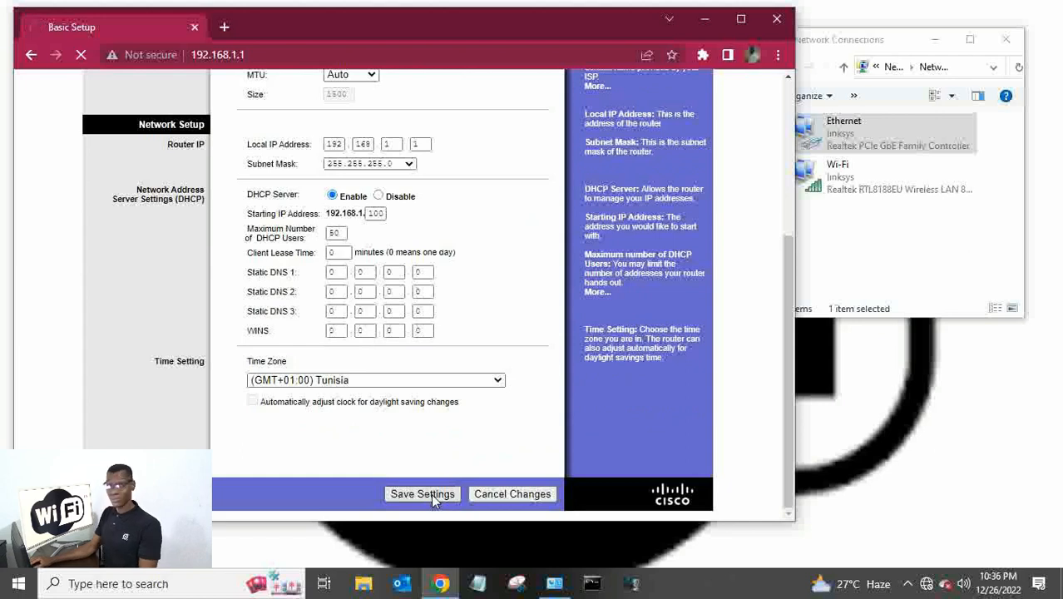
scroll(483, 231, up, 4)
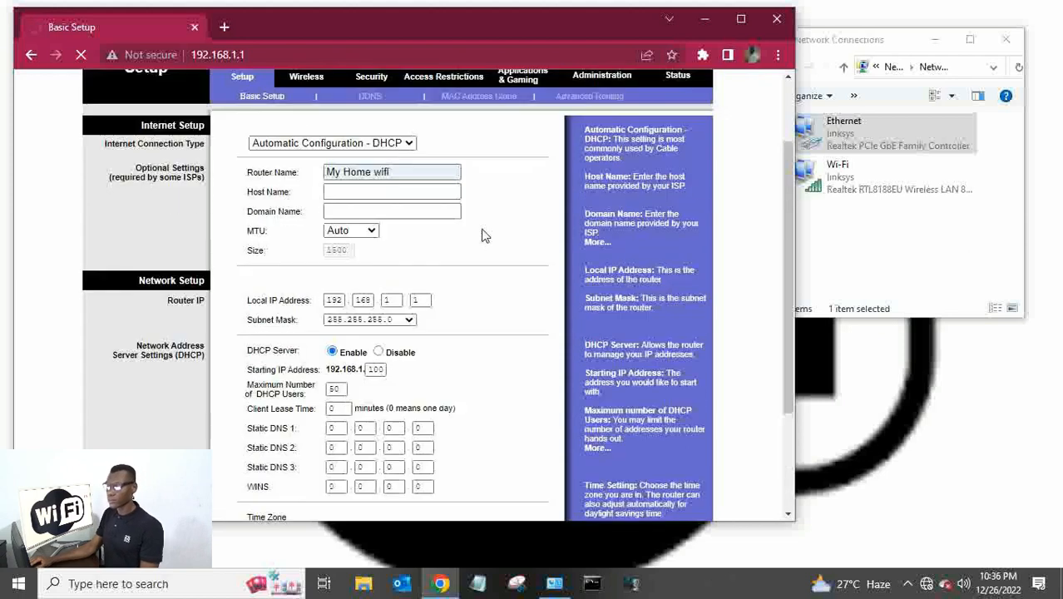
scroll(485, 236, down, 1)
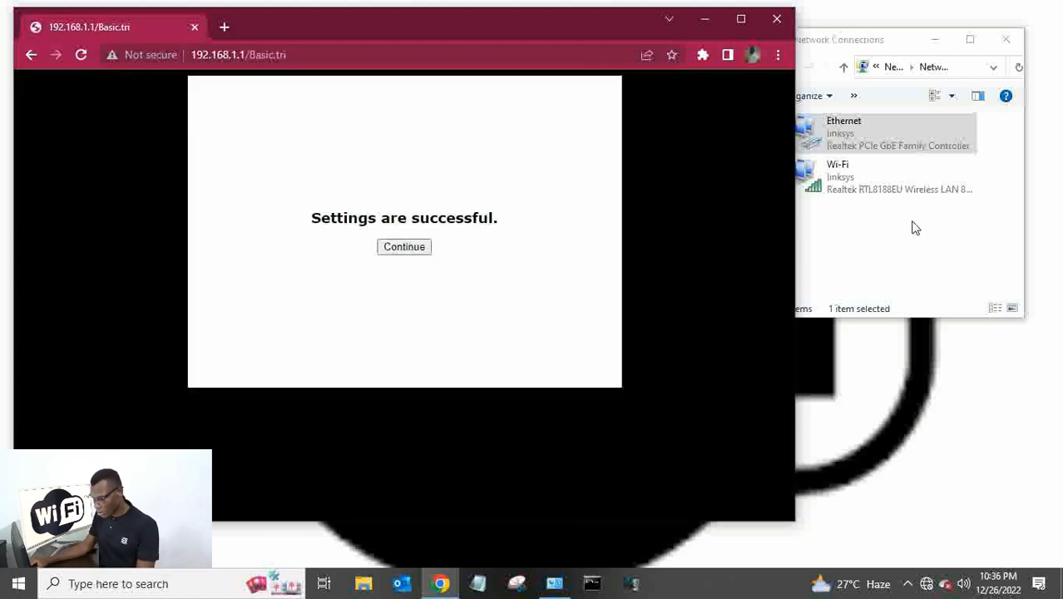
click(911, 228)
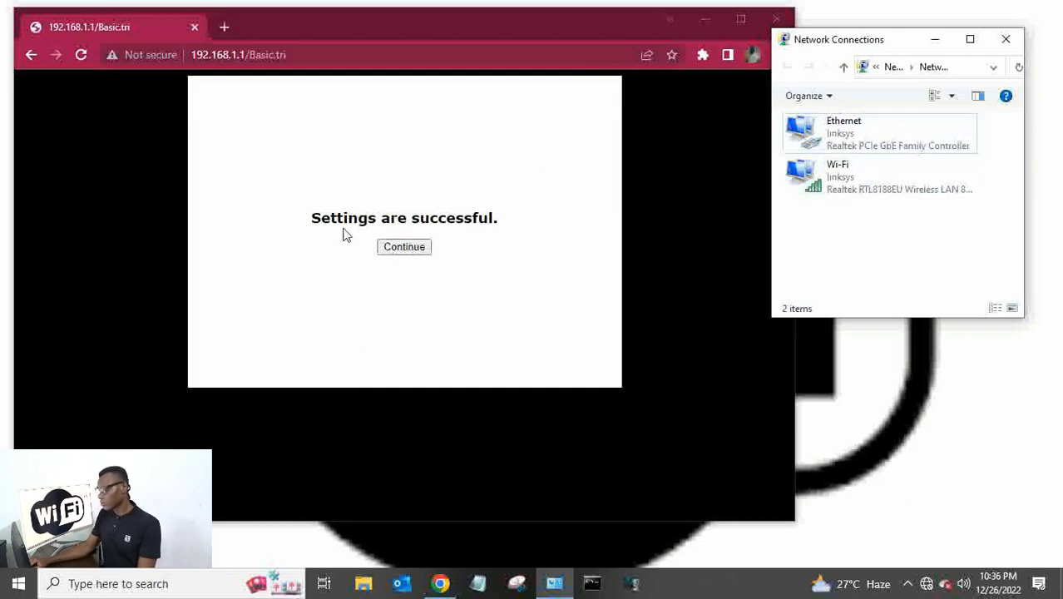
drag(305, 220, 522, 227)
click(532, 250)
Return to Basic Setup and review local IP 192.168.1.1 and DHCP for 50 users.
click(415, 254)
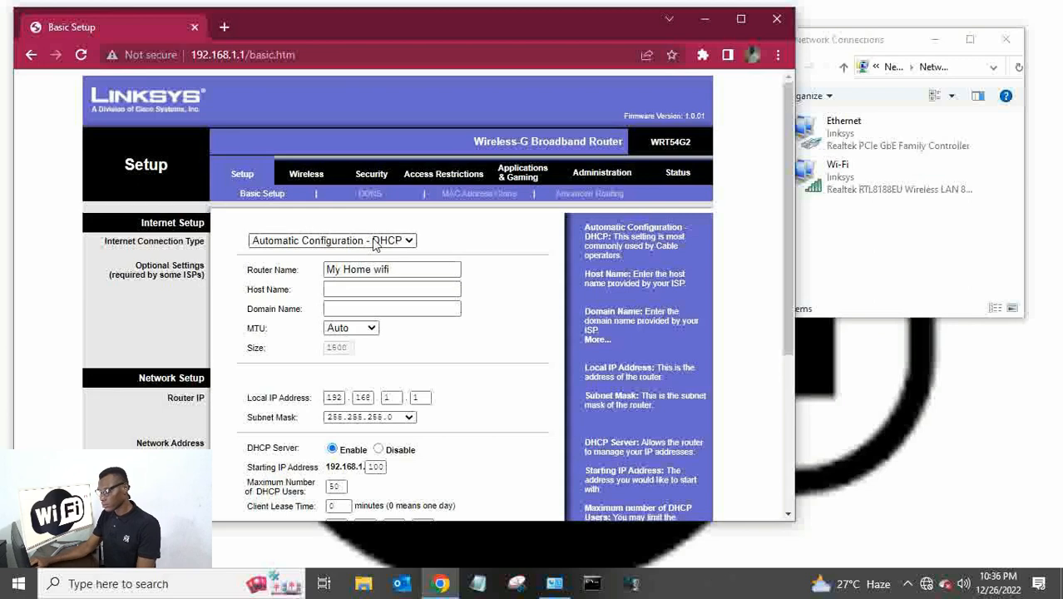
scroll(374, 243, down, 1)
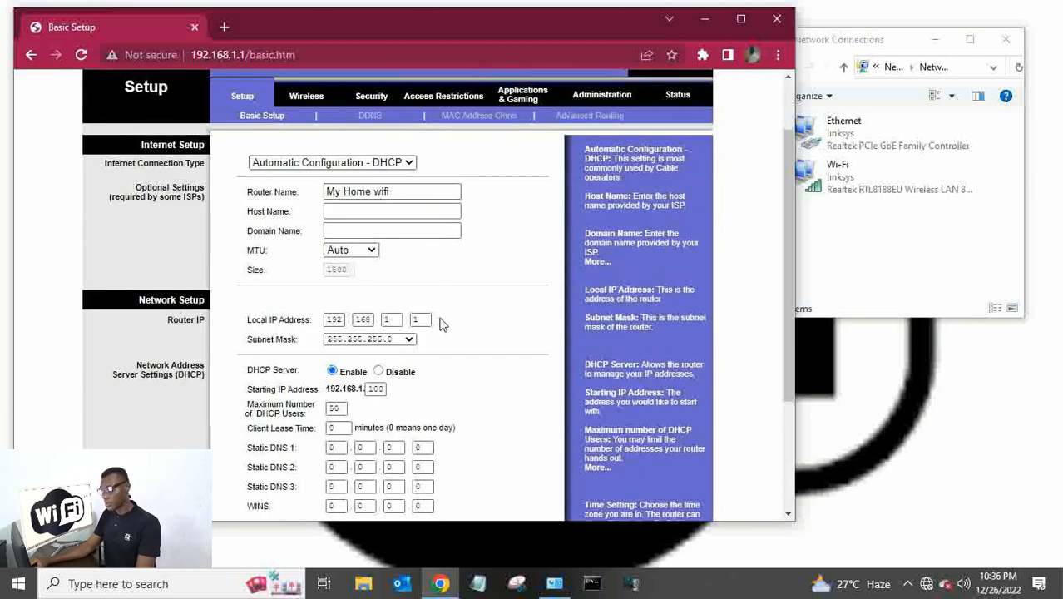
scroll(440, 325, down, 3)
scroll(441, 325, up, 2)
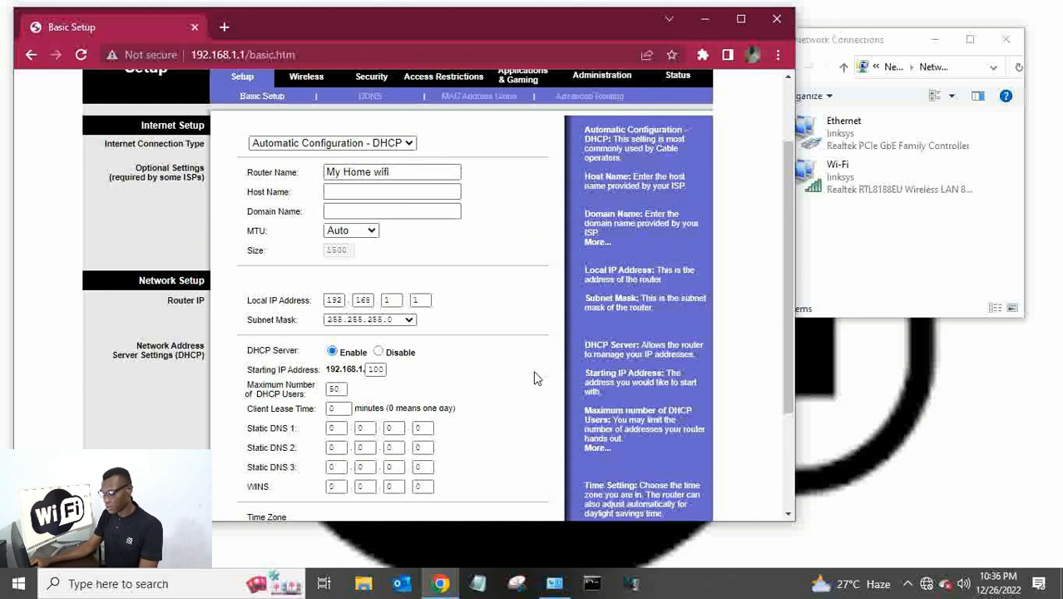
Open Command Prompt as administrator in place of the ordinary prompt window.
click(592, 586)
drag(212, 55, 460, 80)
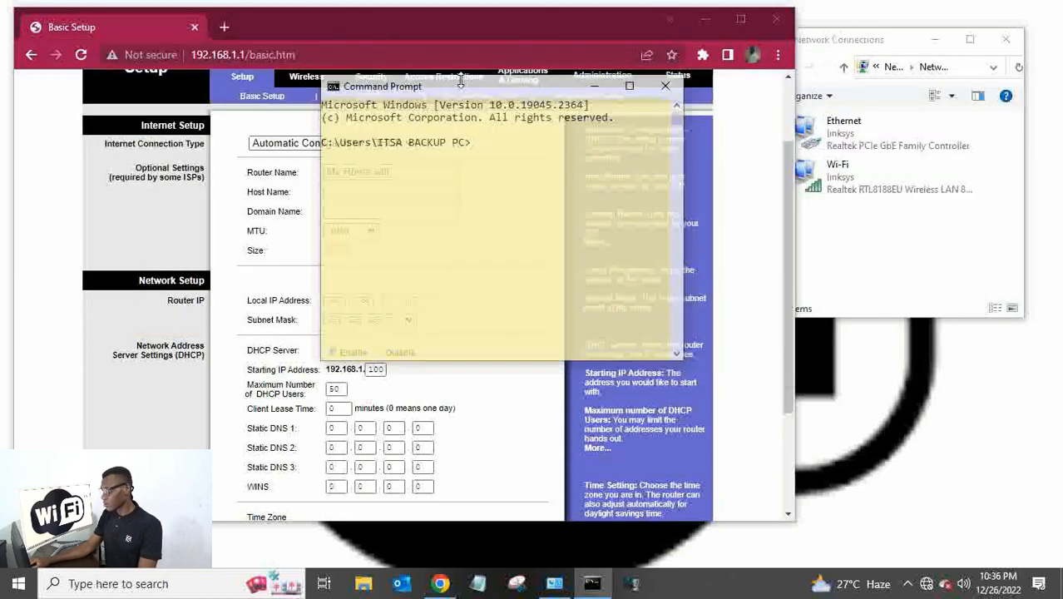
click(666, 85)
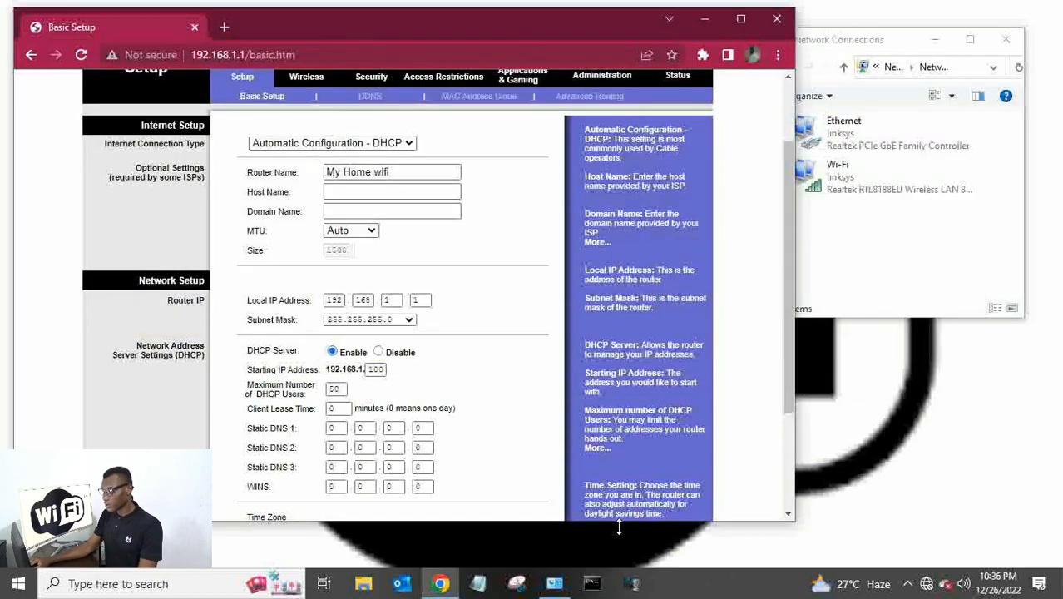
right_click(599, 587)
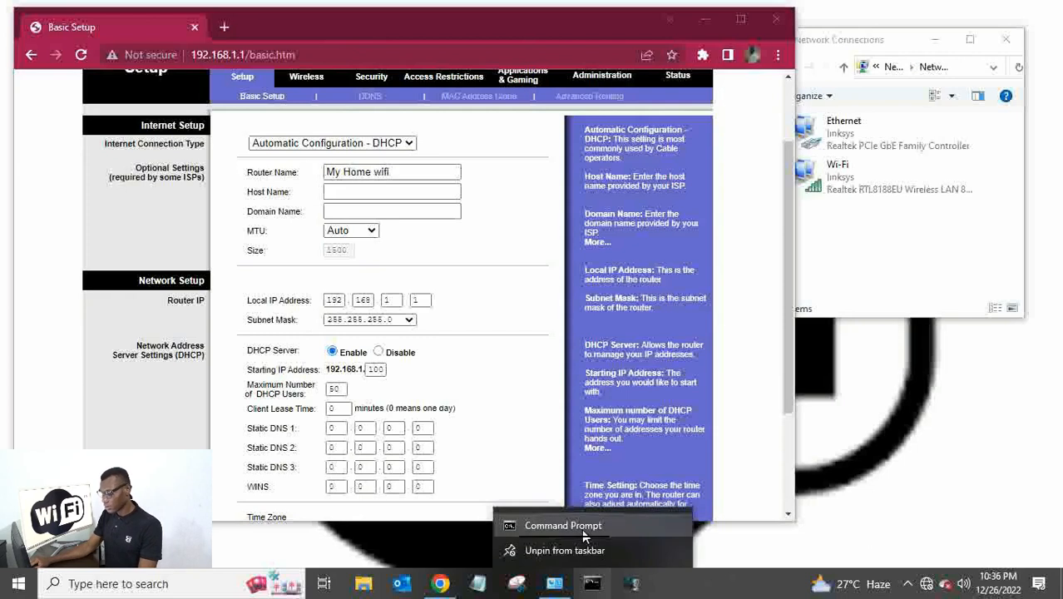
right_click(586, 527)
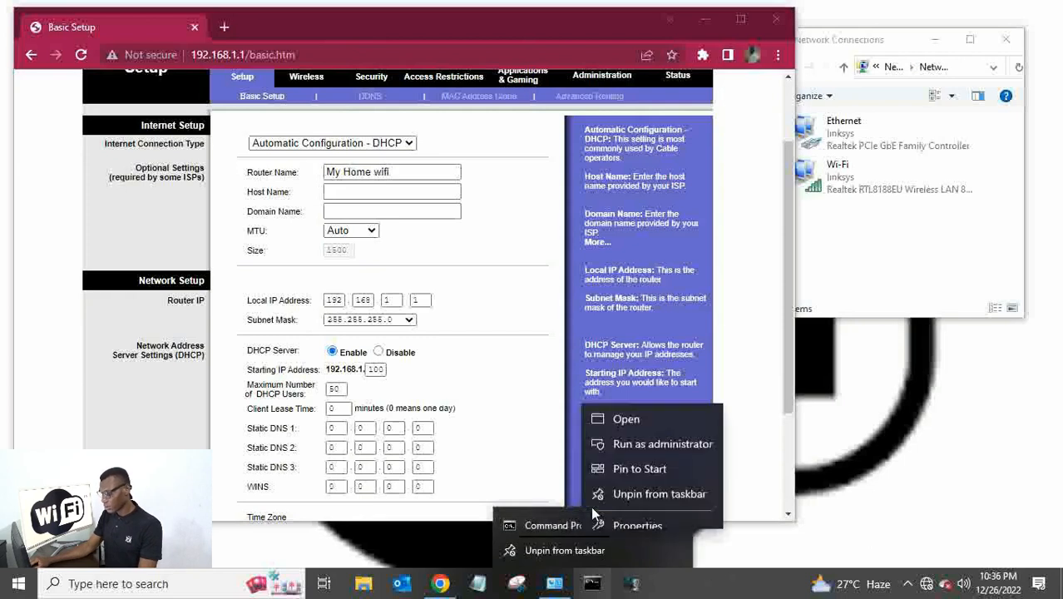
click(593, 431)
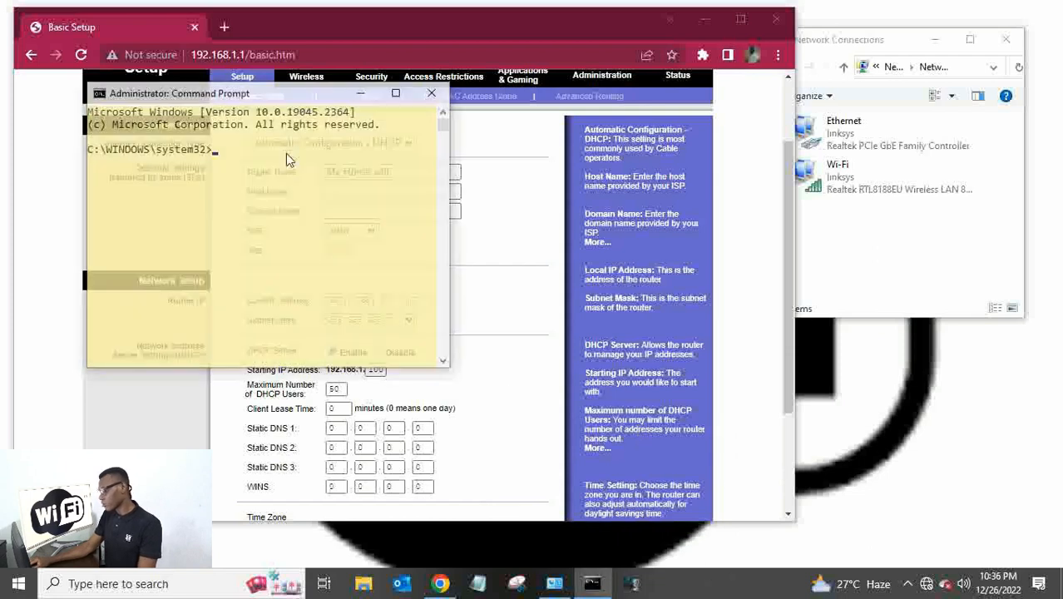
drag(292, 97, 862, 93)
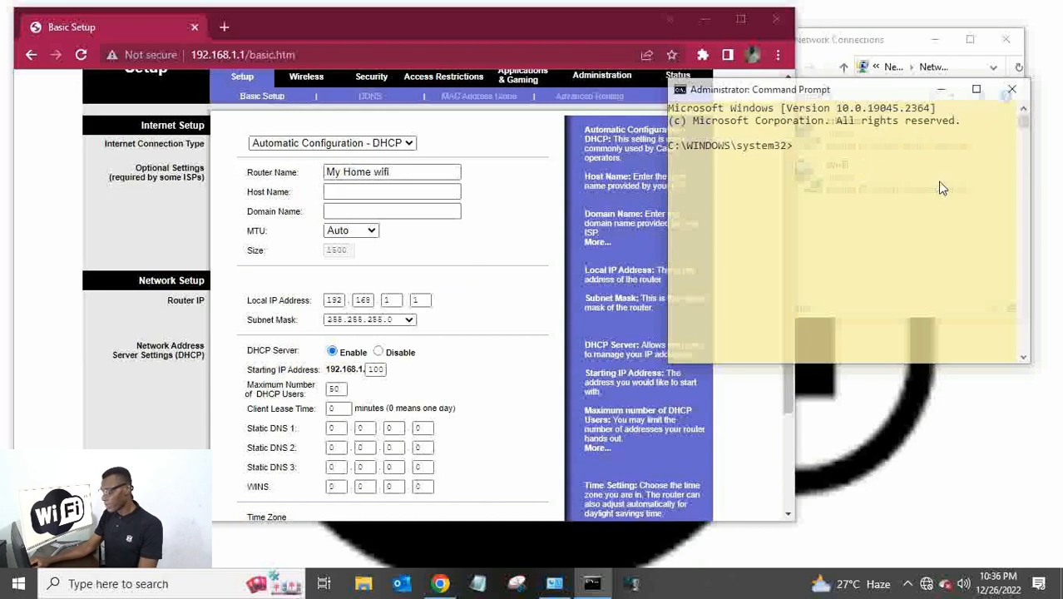
Ping the router at 192.168.1.1 and get four replies with 0% loss.
text(PING)
key(BackSpace)
key(BackSpace)
key(BackSpace)
key(BackSpace)
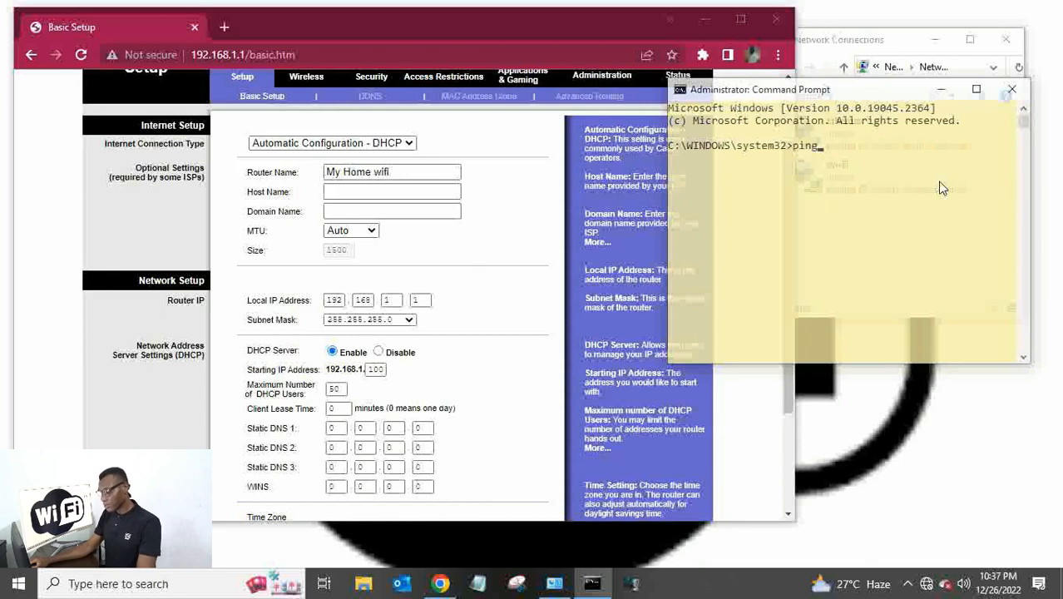
text(ping 192.168.1.1)
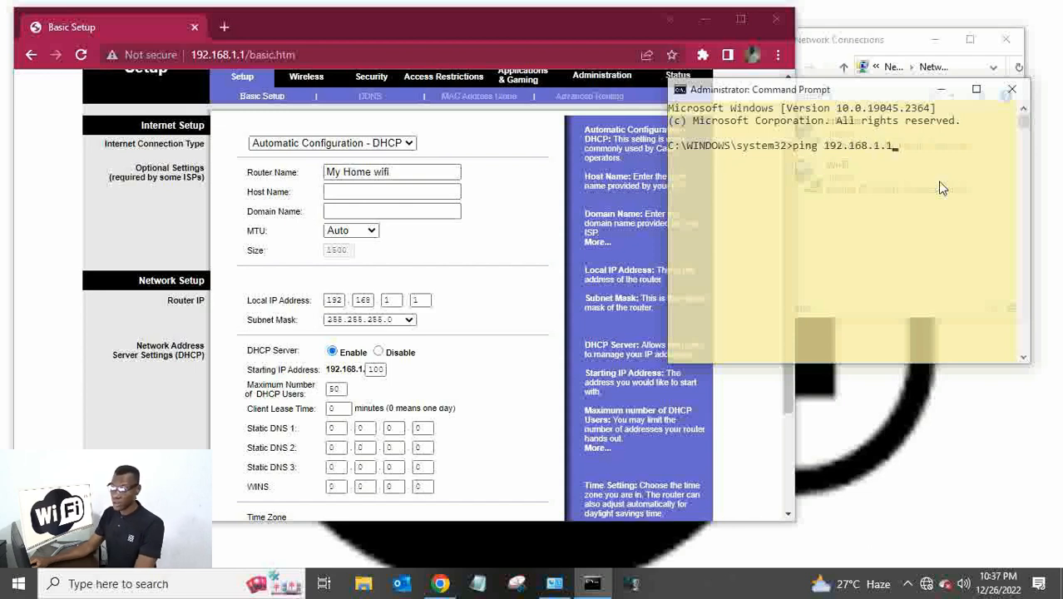
key(Return)
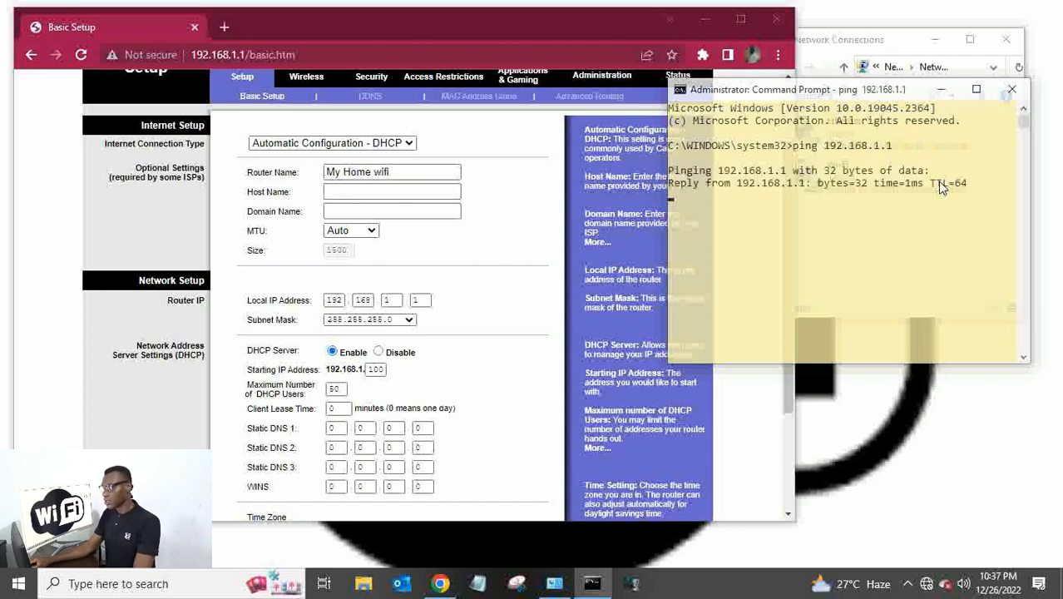
drag(858, 96, 872, 75)
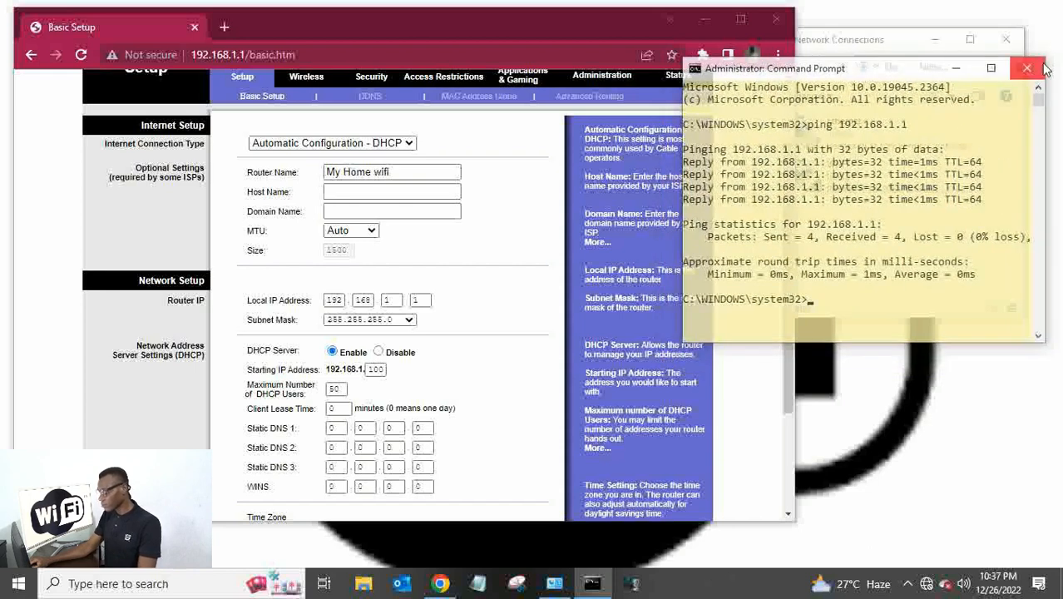
drag(1048, 56, 1019, 93)
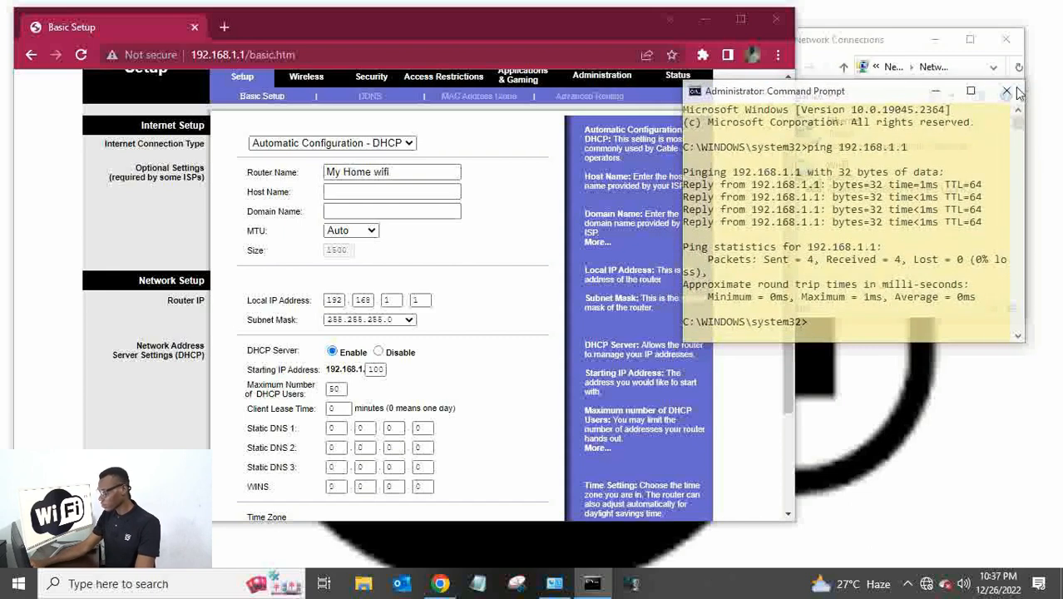
drag(898, 92, 938, 69)
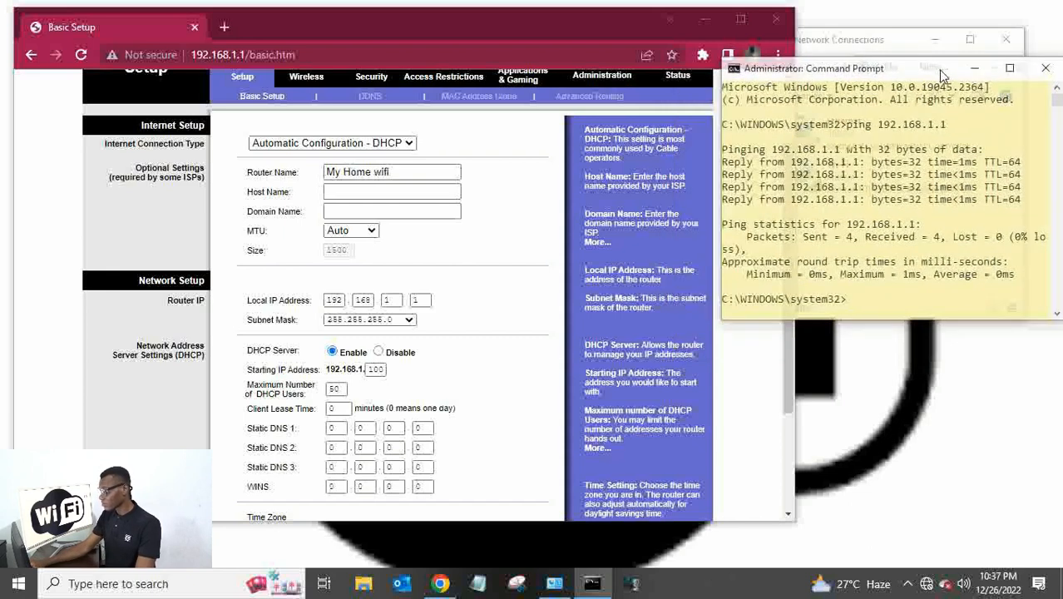
Change the router's local IP octets to the new 192.168.2.10 address and save.
click(420, 302)
click(397, 301)
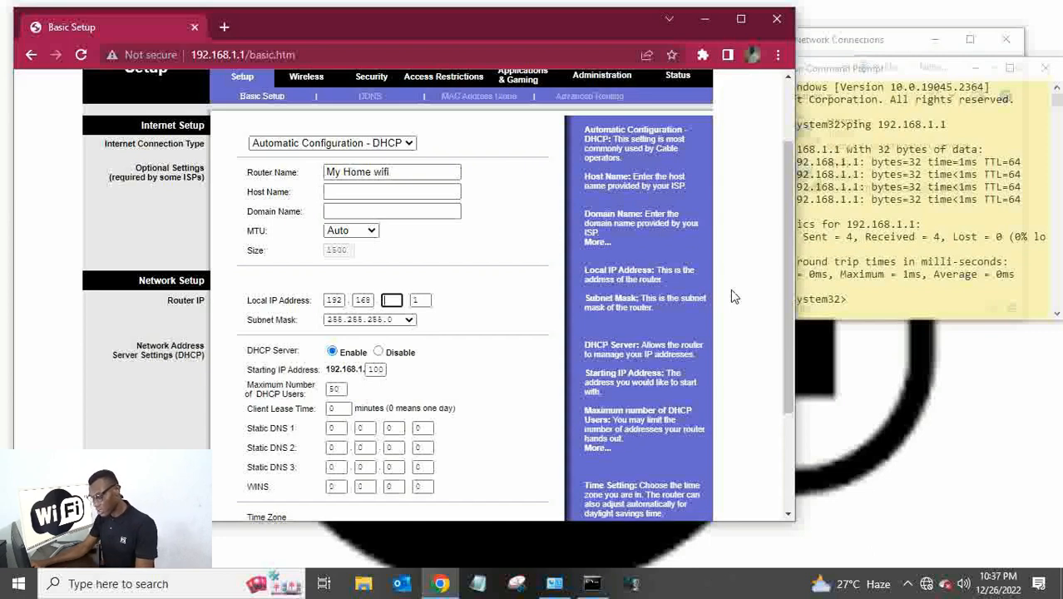
click(424, 301)
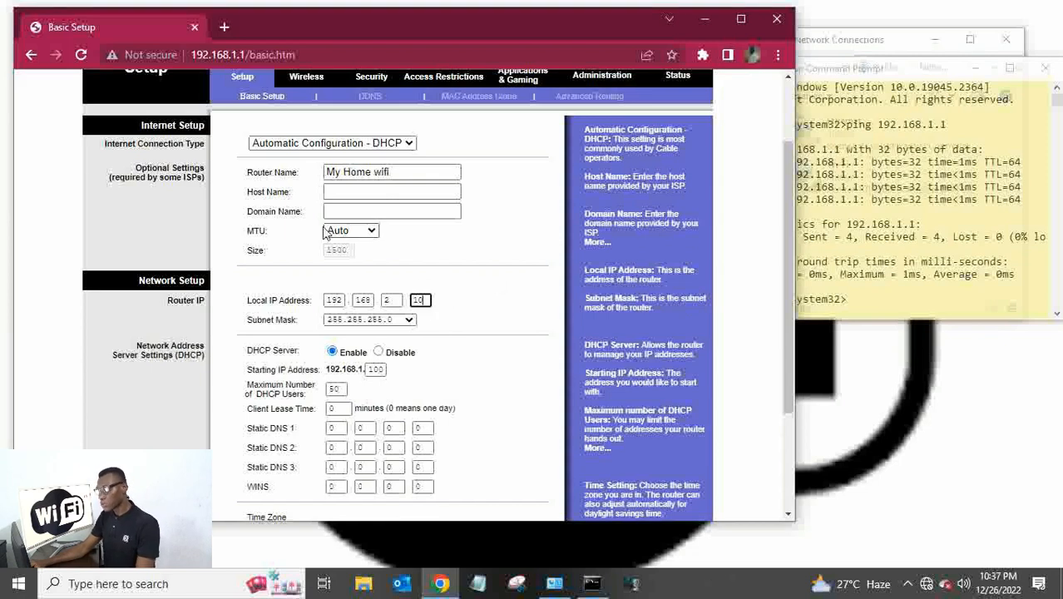
scroll(403, 249, down, 2)
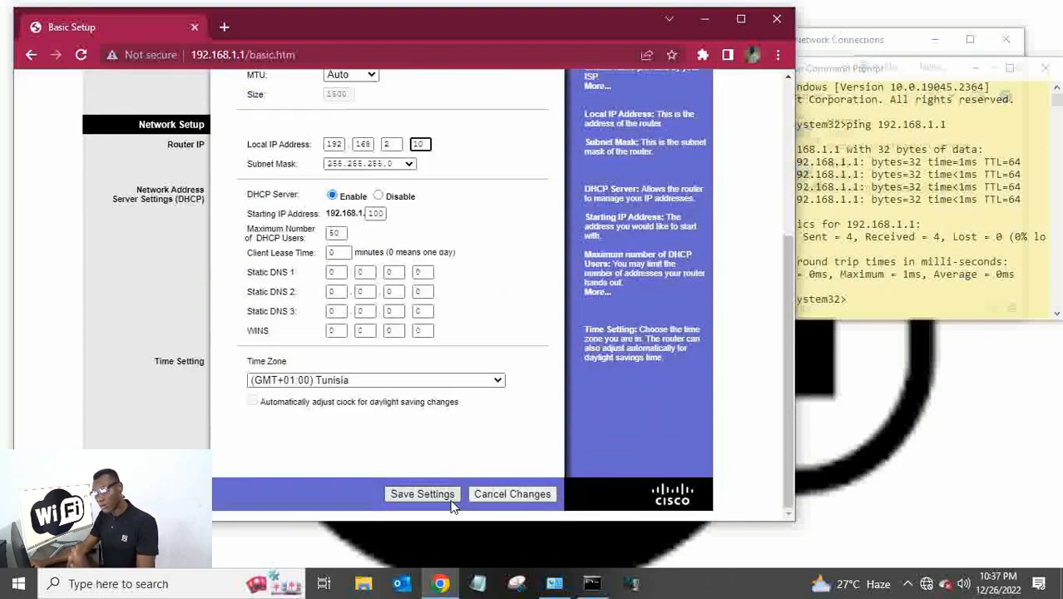
click(416, 497)
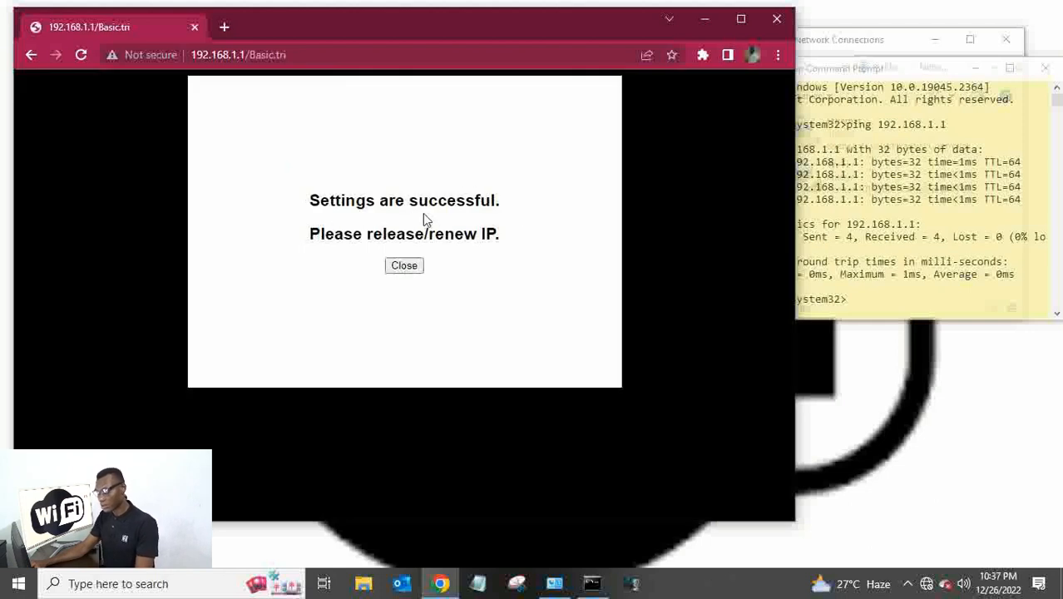
Close the success page, reload it without resubmitting, and return to Command Prompt.
click(404, 266)
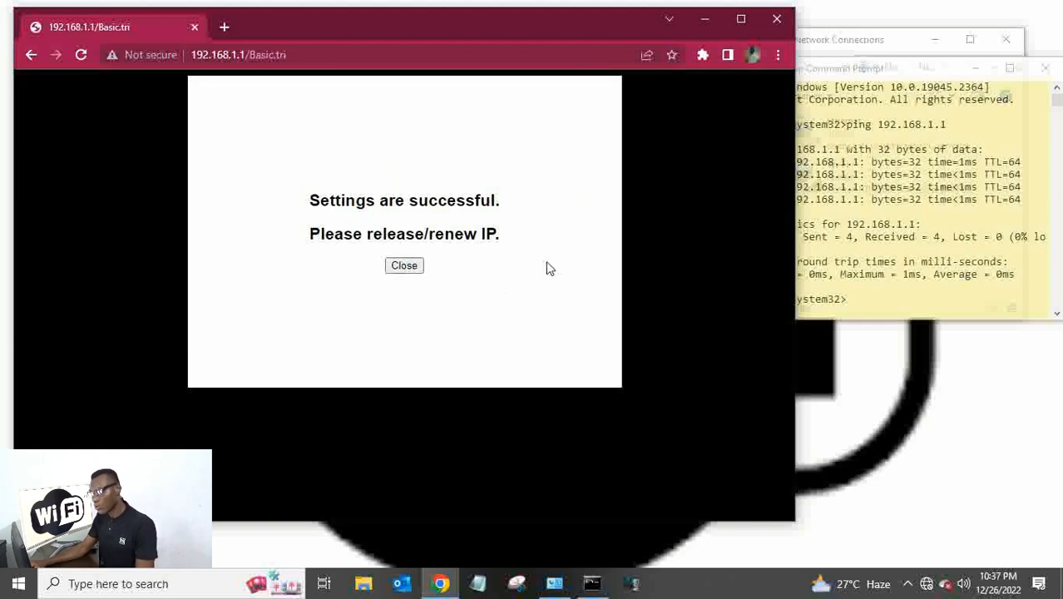
click(413, 269)
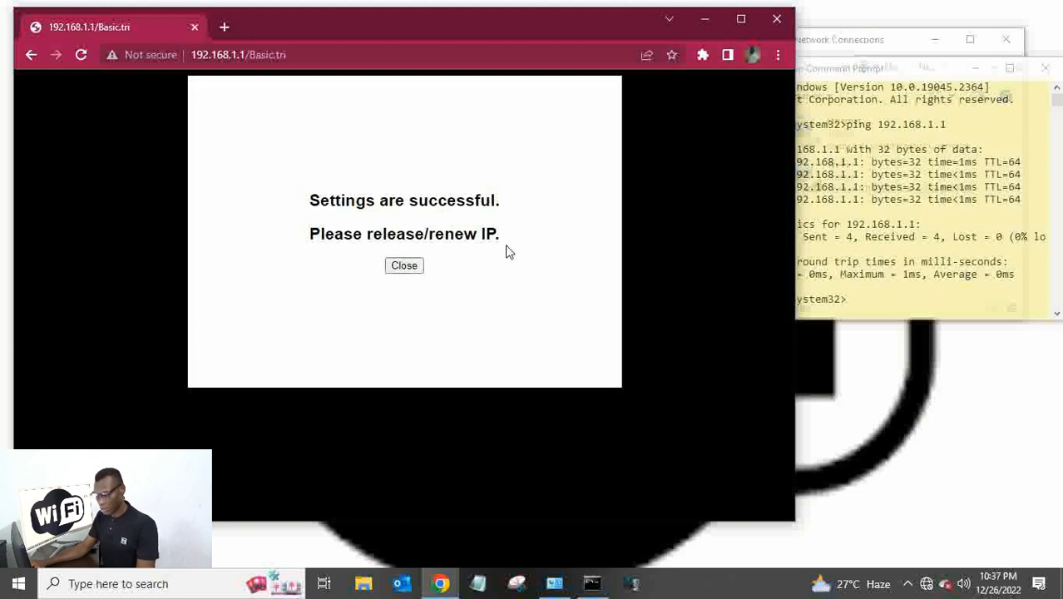
click(78, 58)
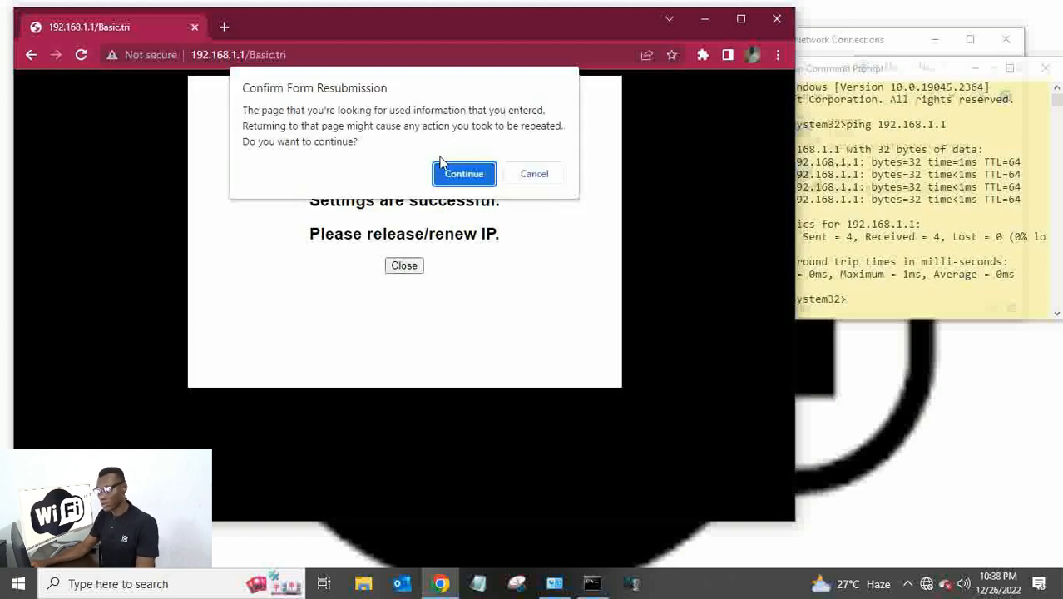
click(535, 175)
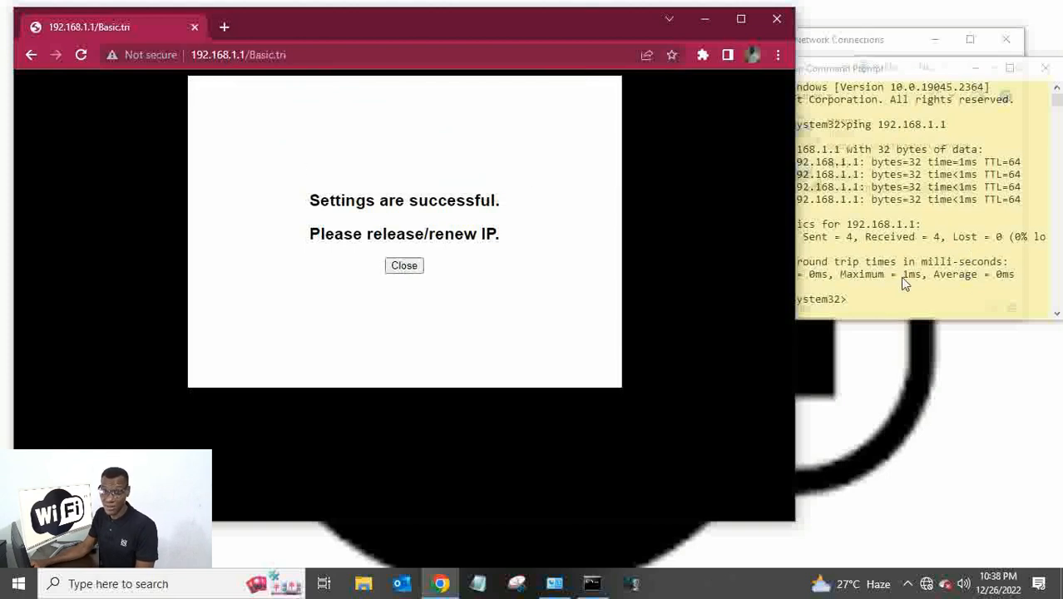
click(884, 296)
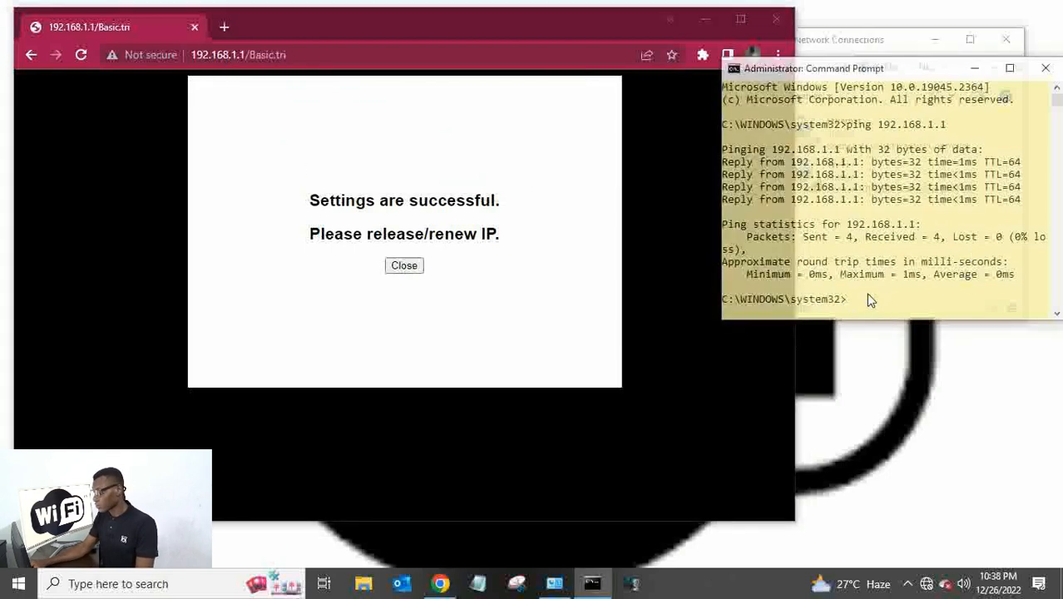
Ping the old address 192.168.1.1 and stop it with Ctrl+C after timeouts.
text(ng)
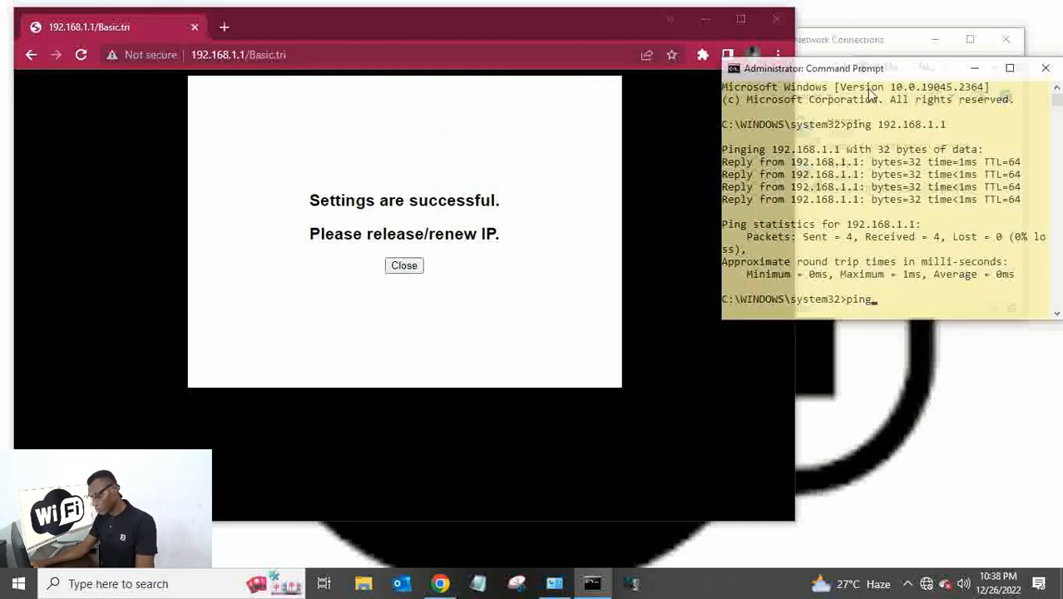
drag(895, 70, 609, 252)
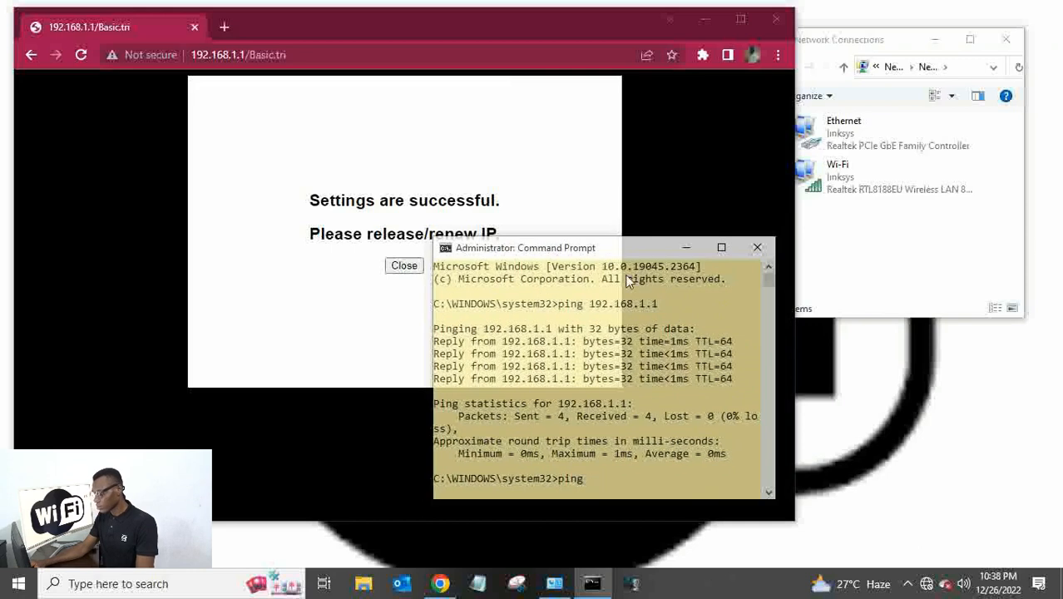
text(1)
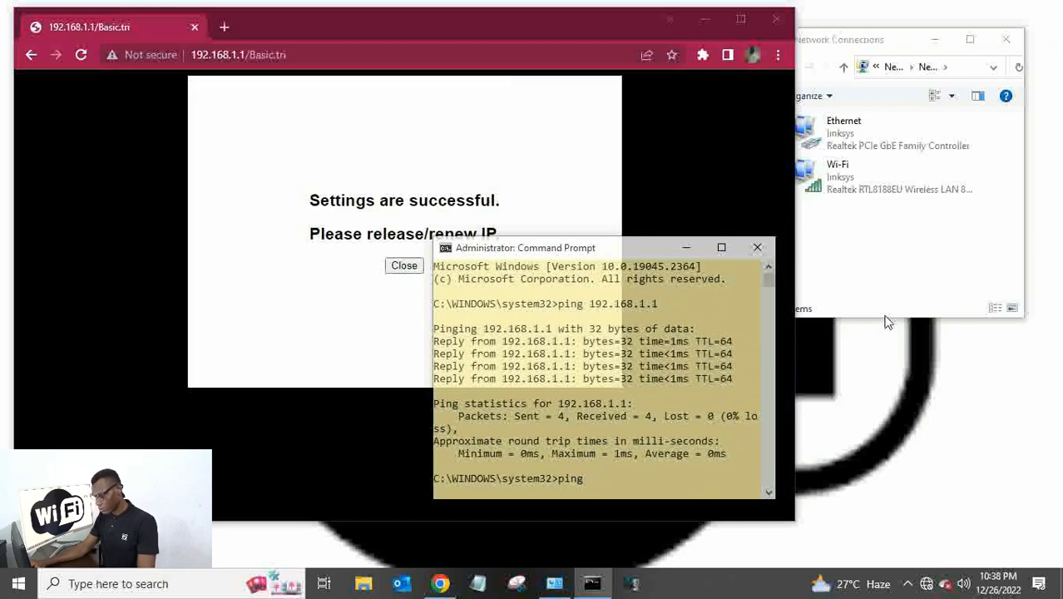
text(192)
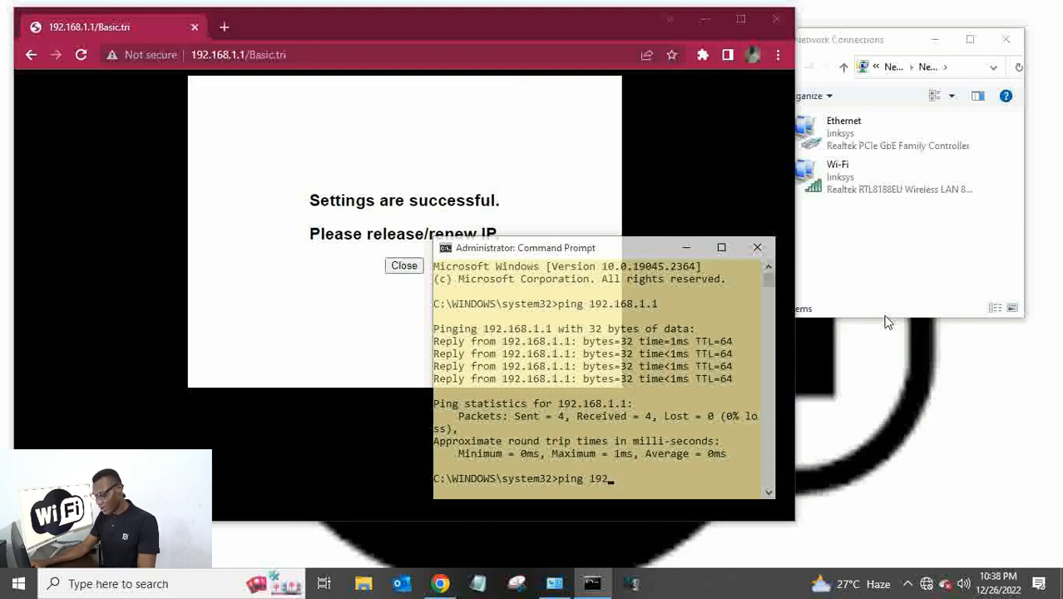
text(.16)
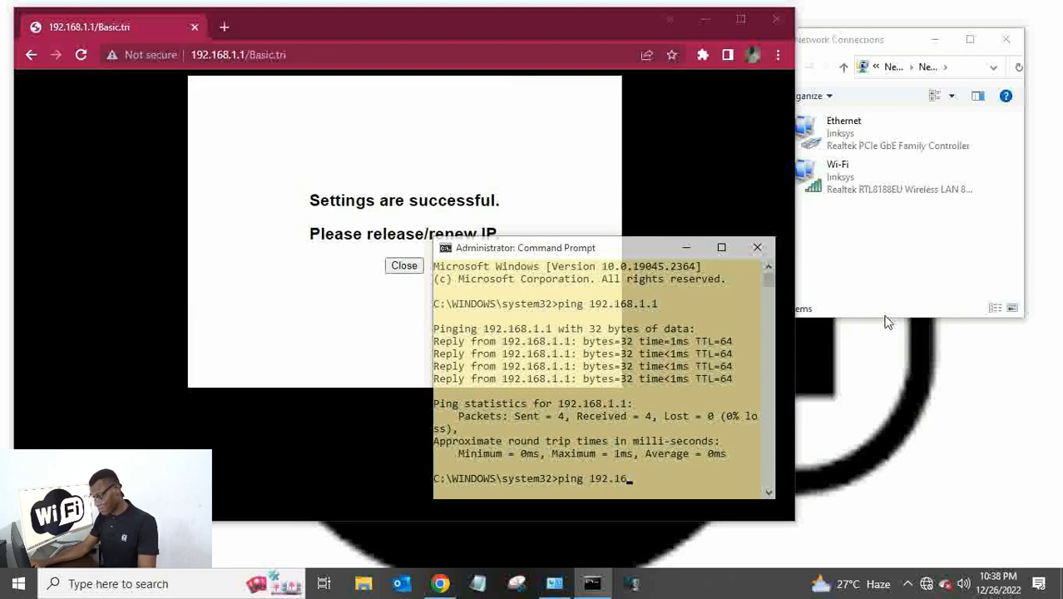
text(8.1.1)
key(Return)
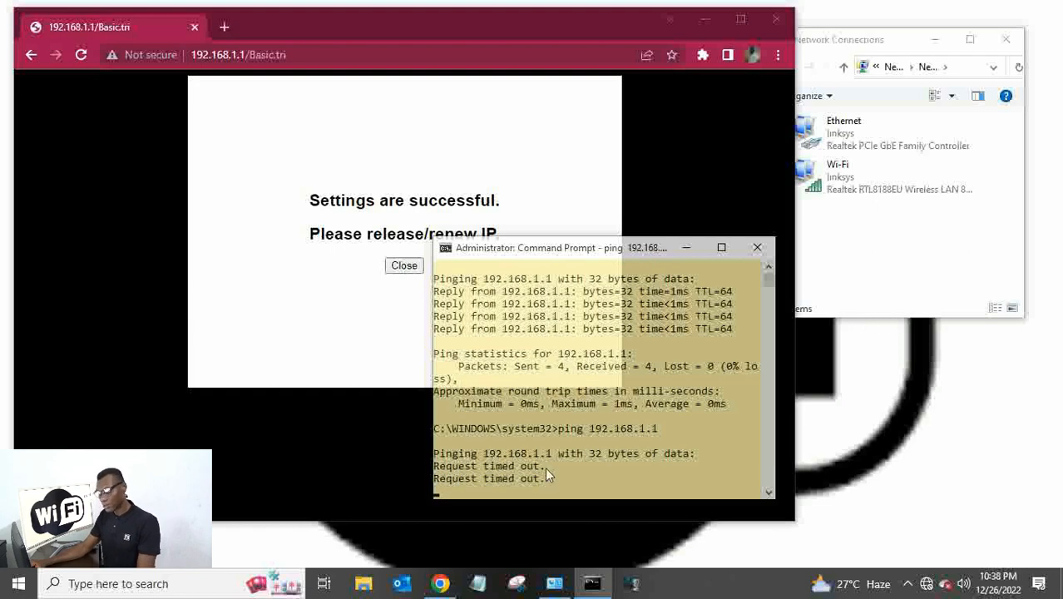
drag(437, 464, 553, 487)
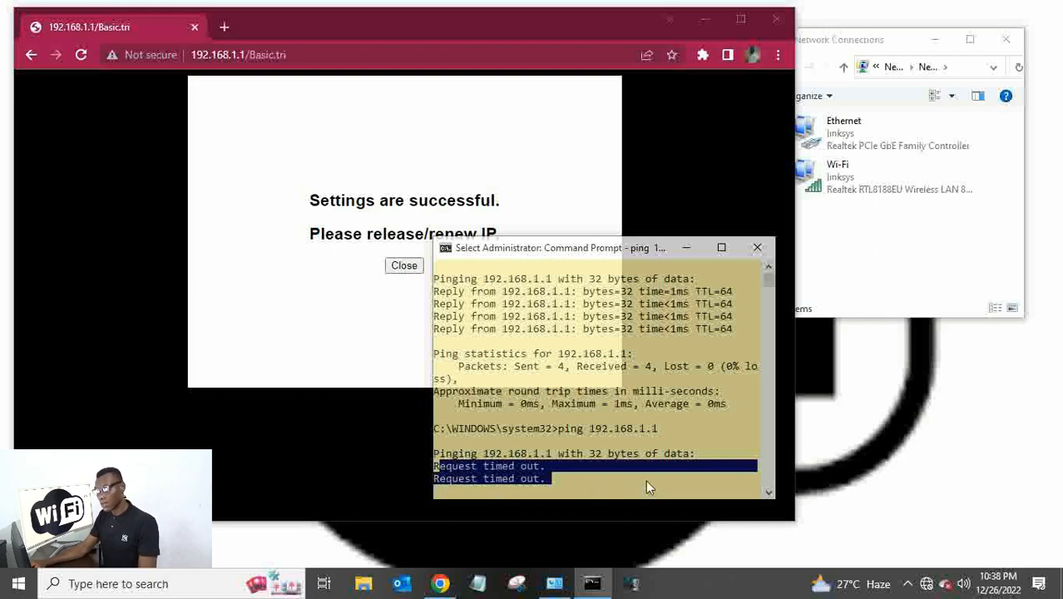
click(594, 478)
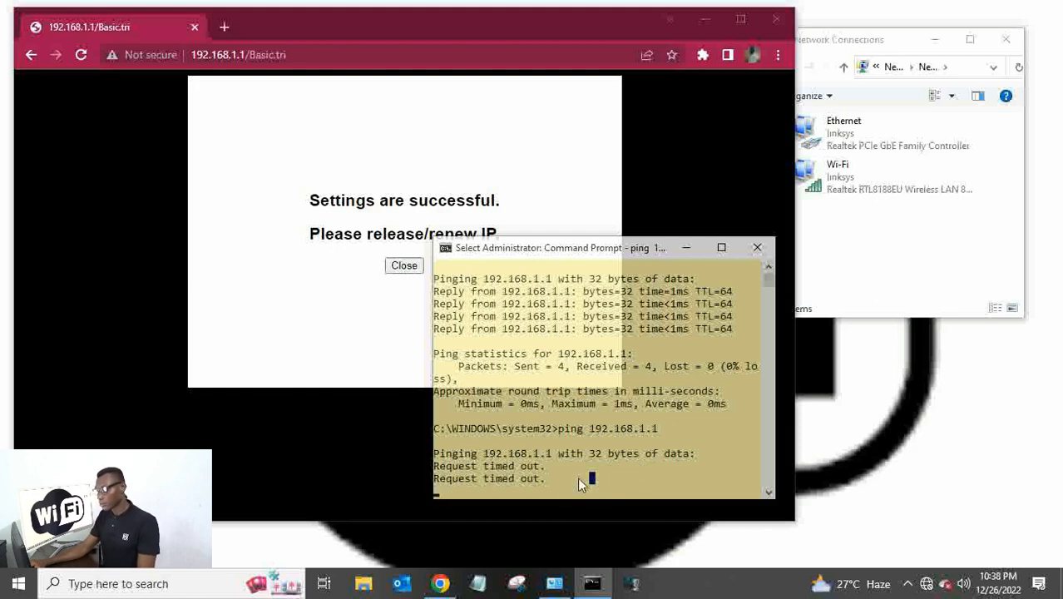
key(Escape)
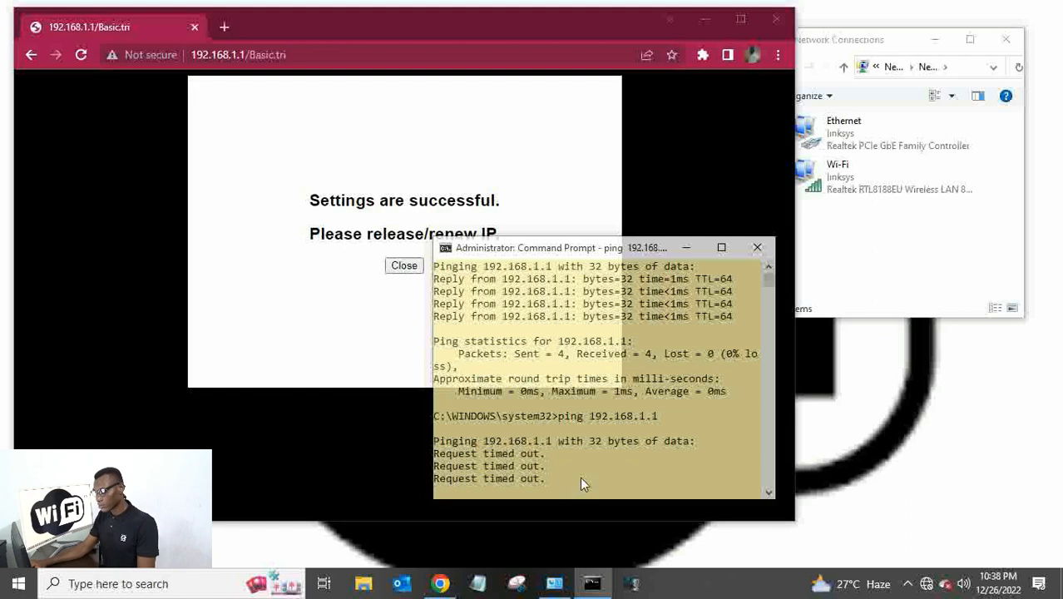
key(ctrl+c)
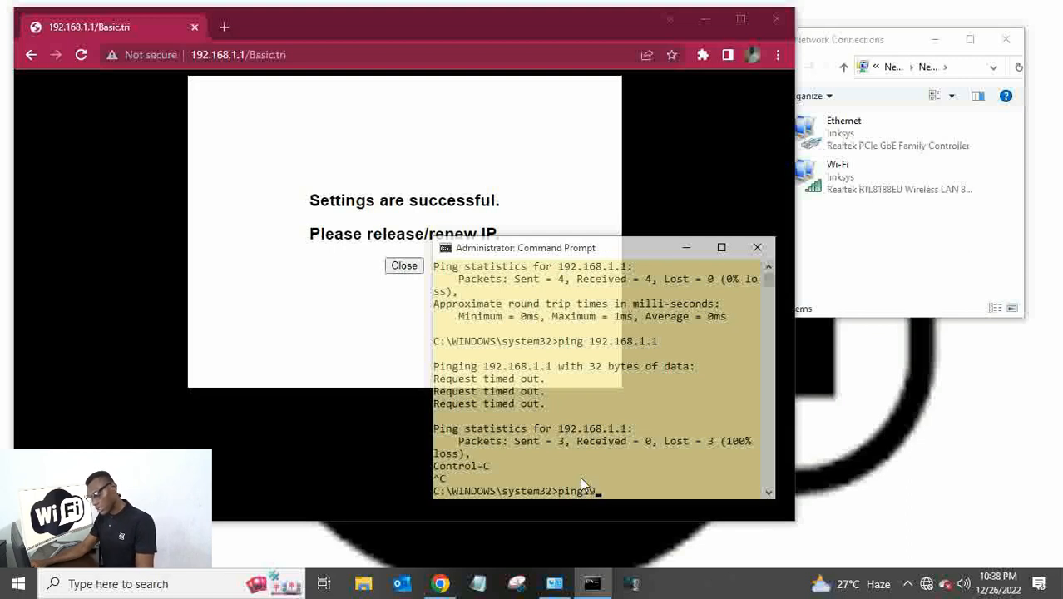
Ping the new address 192.168.2.10 and get four replies with no loss.
text(ping19)
key(BackSpace)
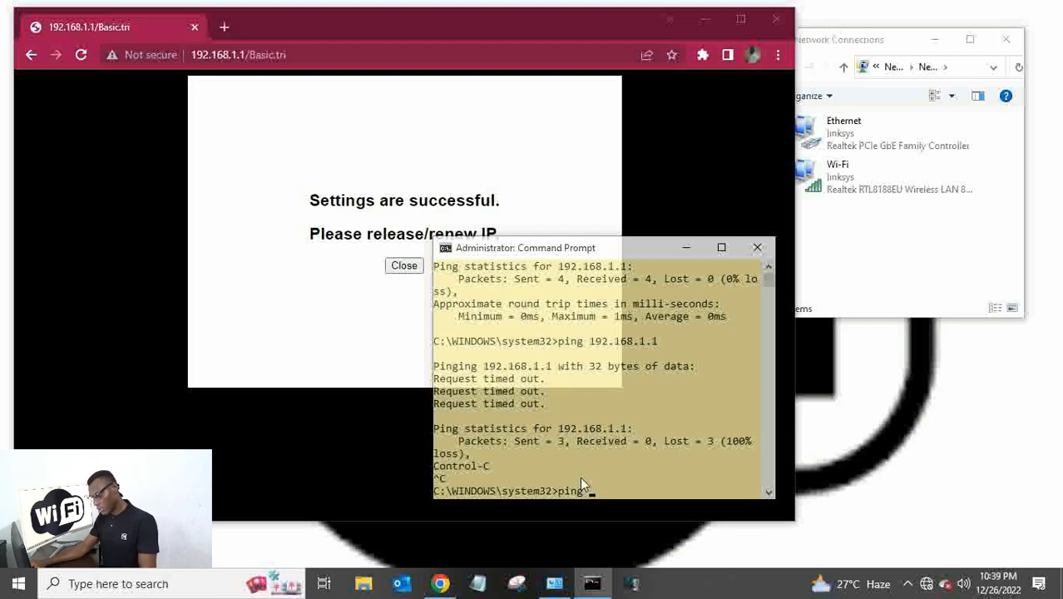
text(92)
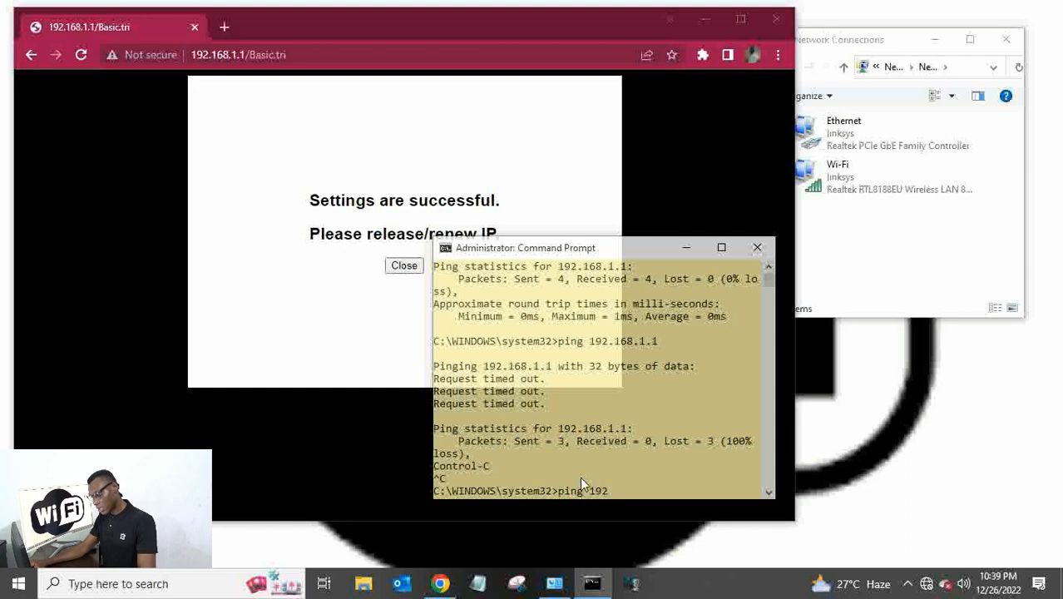
text(.168.2.10)
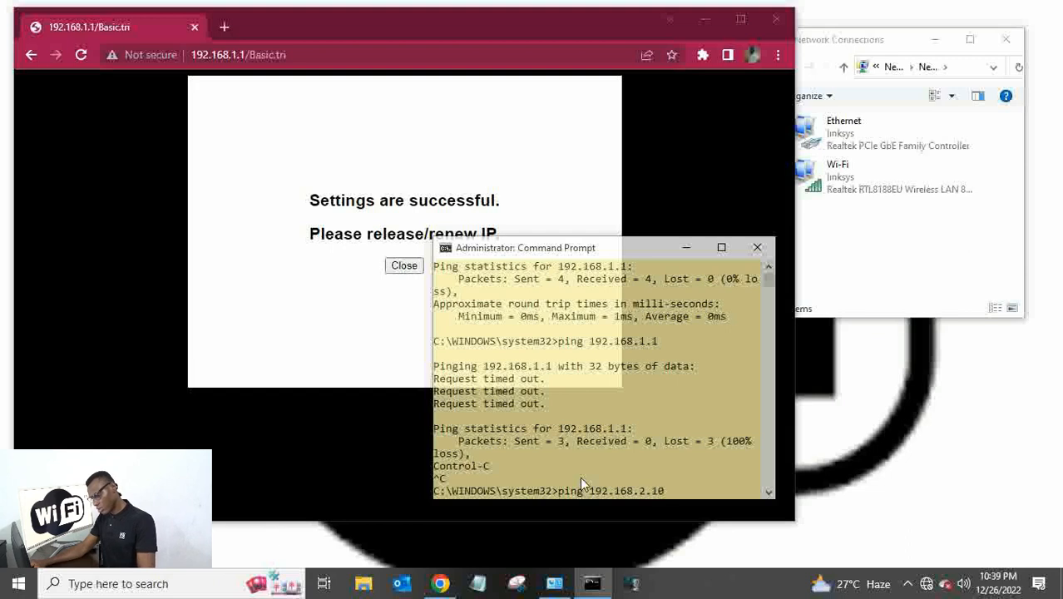
key(Return)
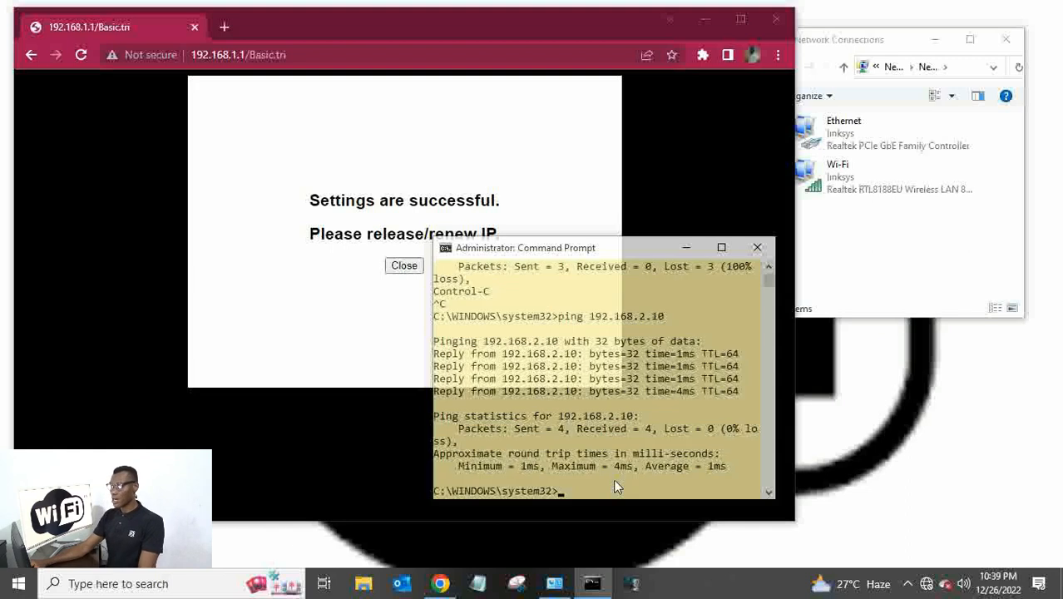
click(870, 241)
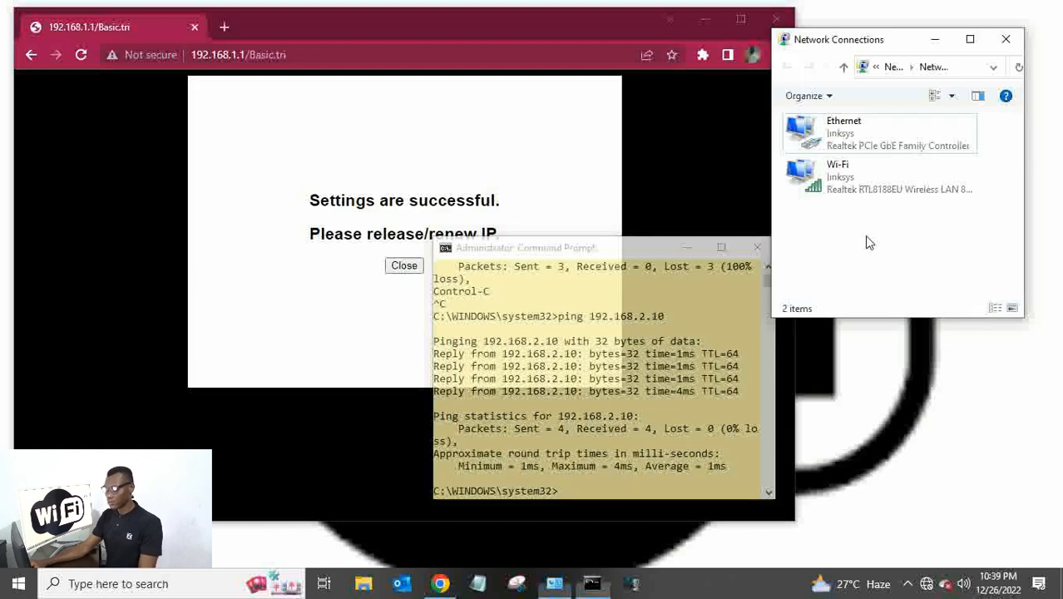
right_click(852, 143)
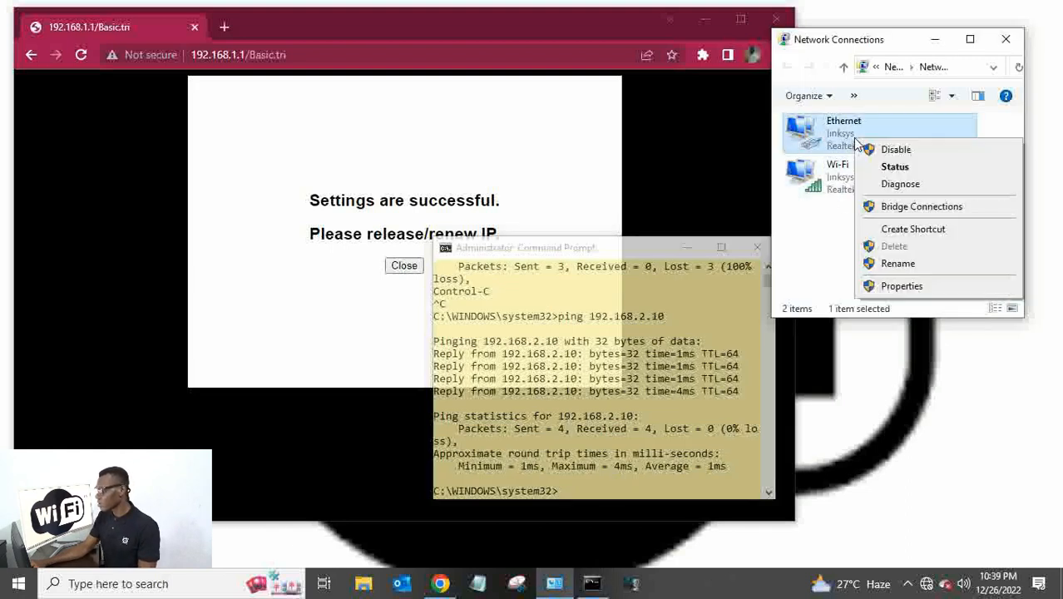
click(885, 164)
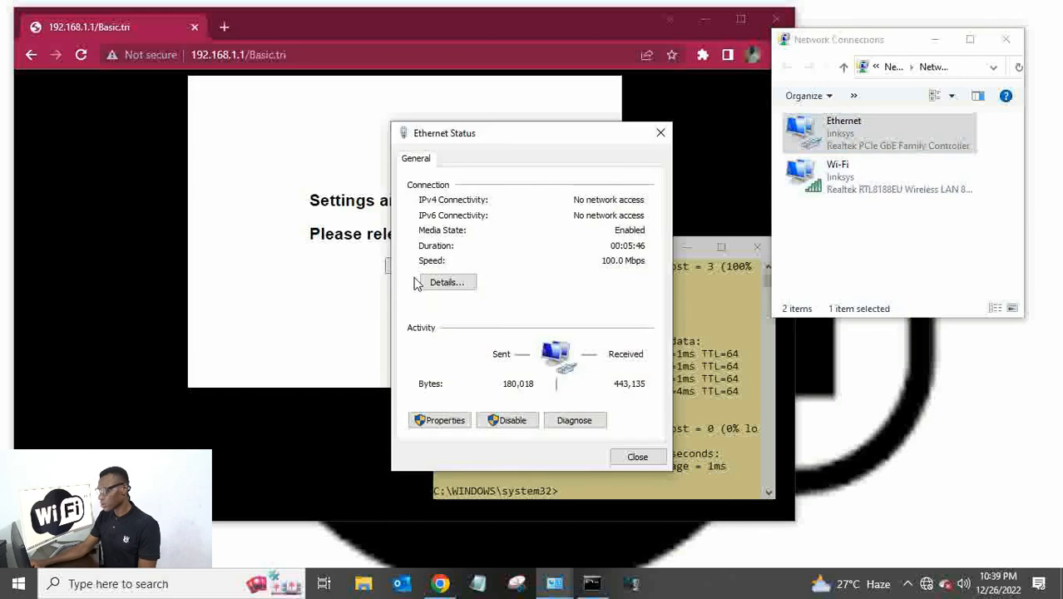
click(434, 283)
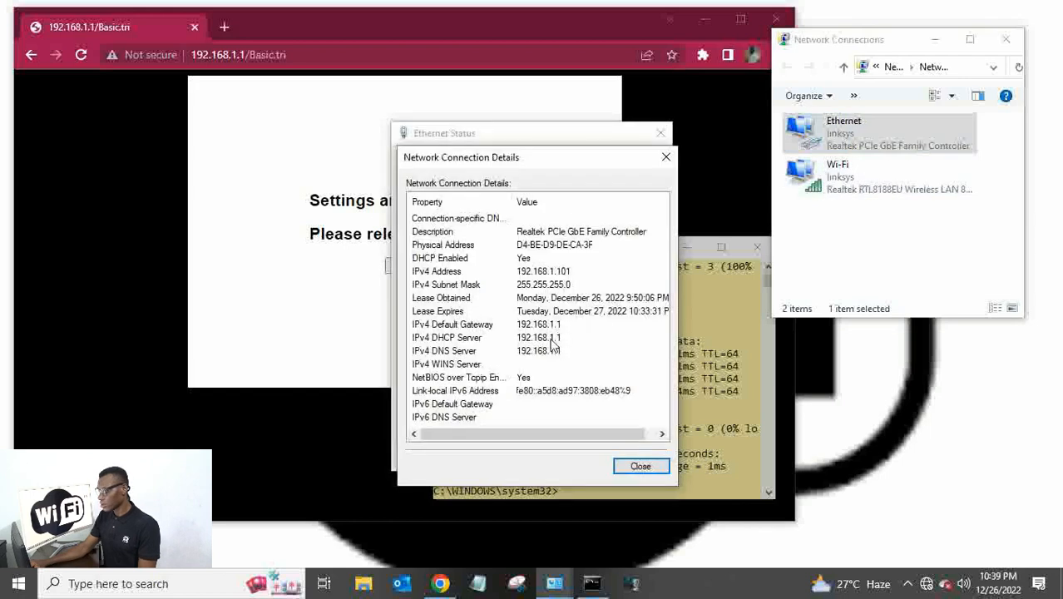
click(666, 159)
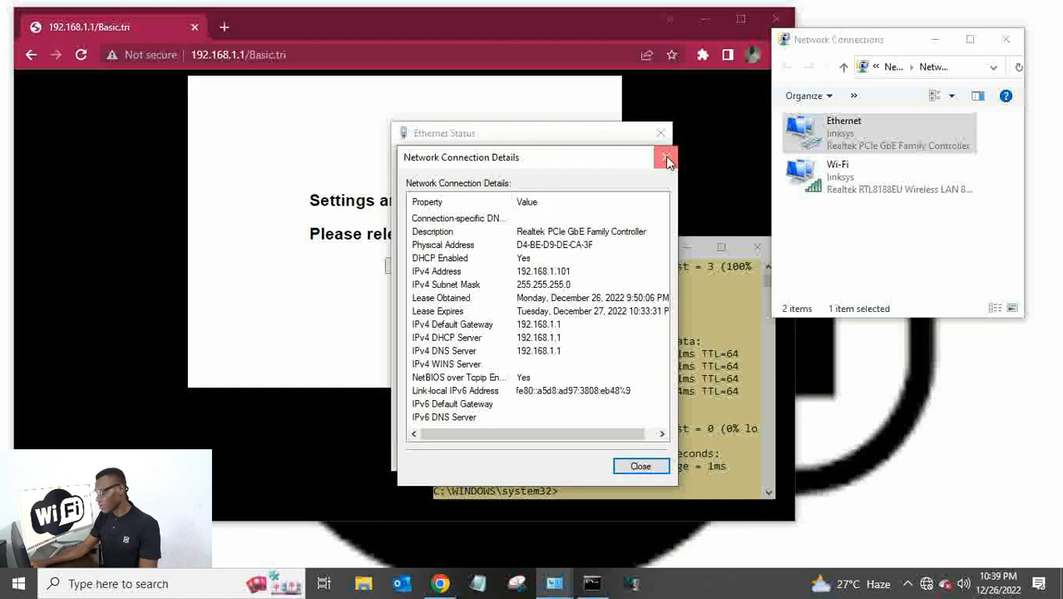
right_click(831, 185)
click(863, 225)
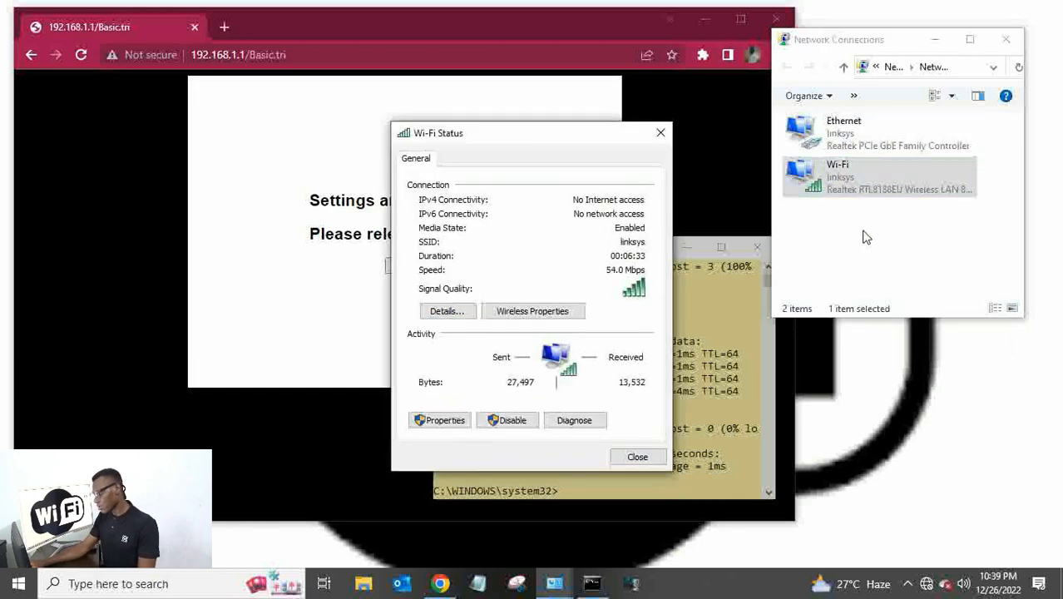
click(449, 313)
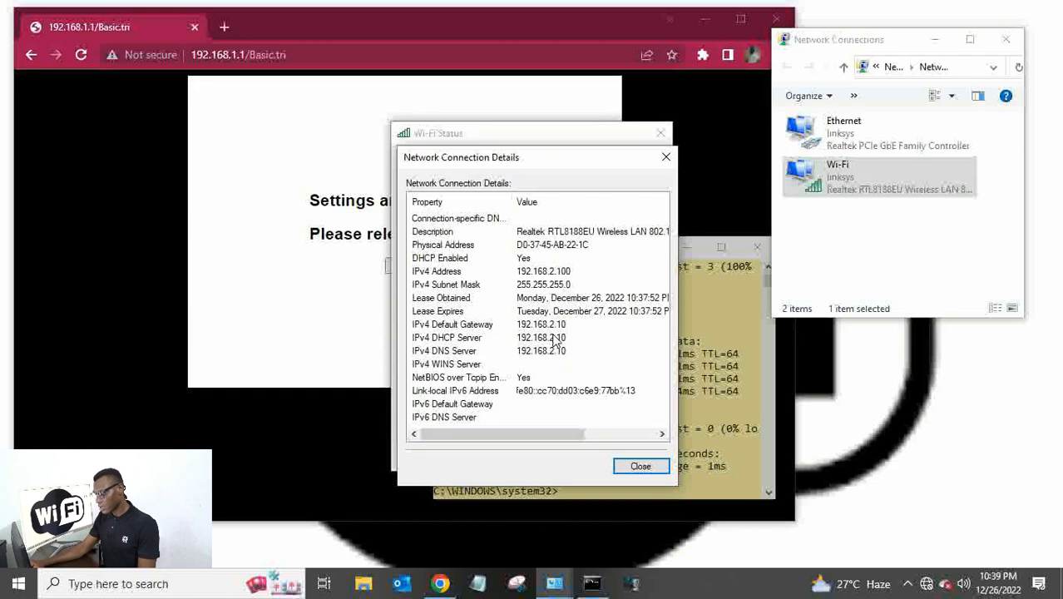
click(516, 338)
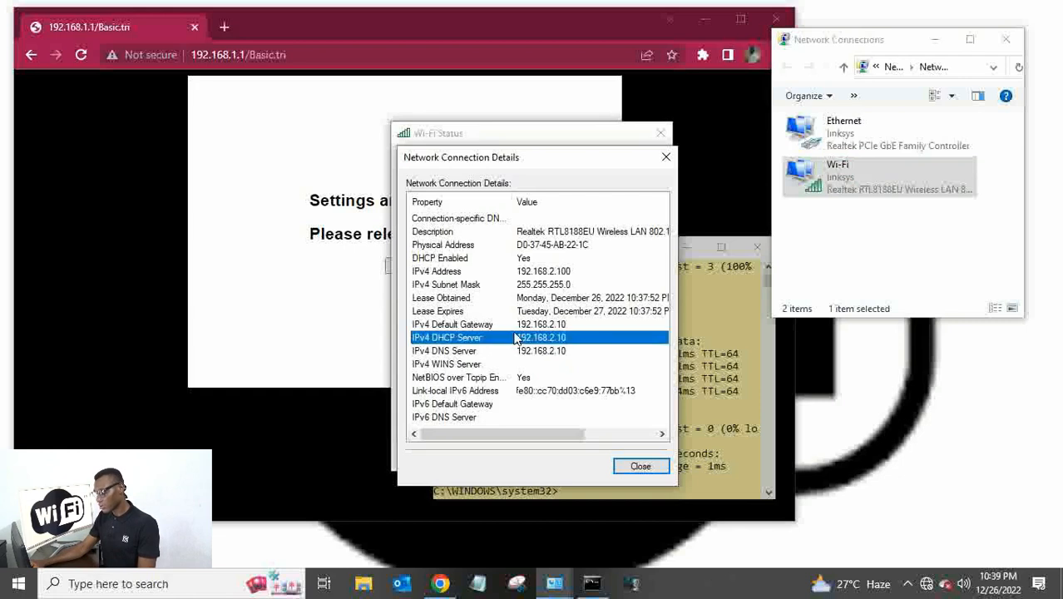
click(544, 324)
click(549, 339)
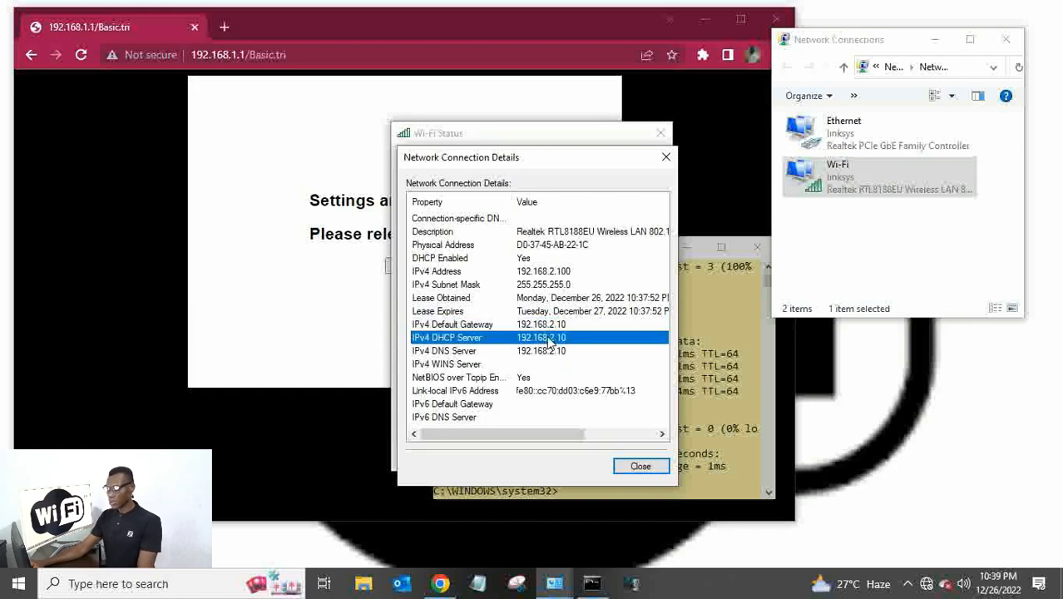
click(551, 351)
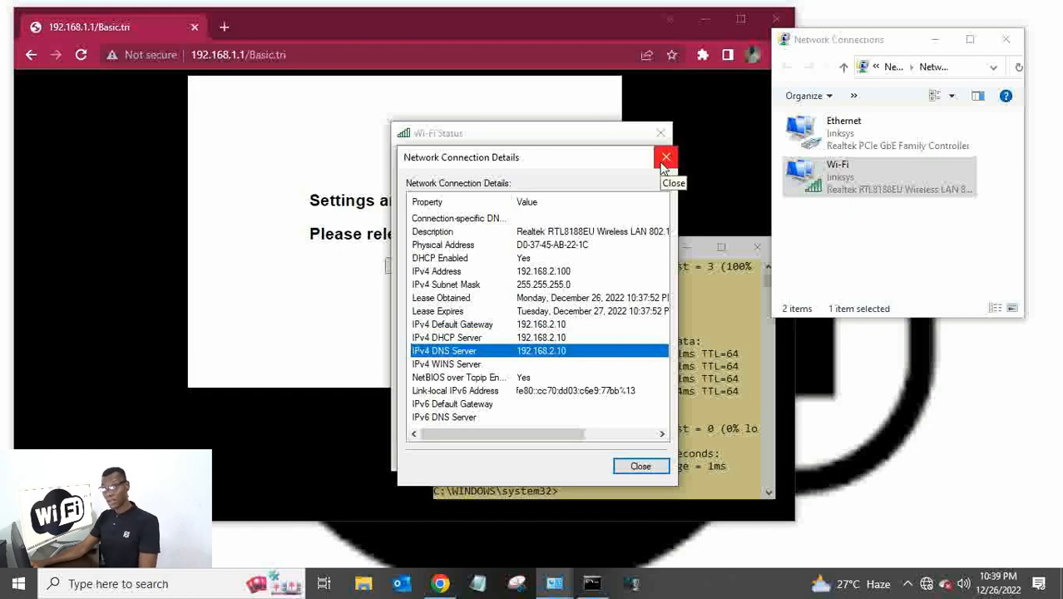
click(666, 157)
click(660, 133)
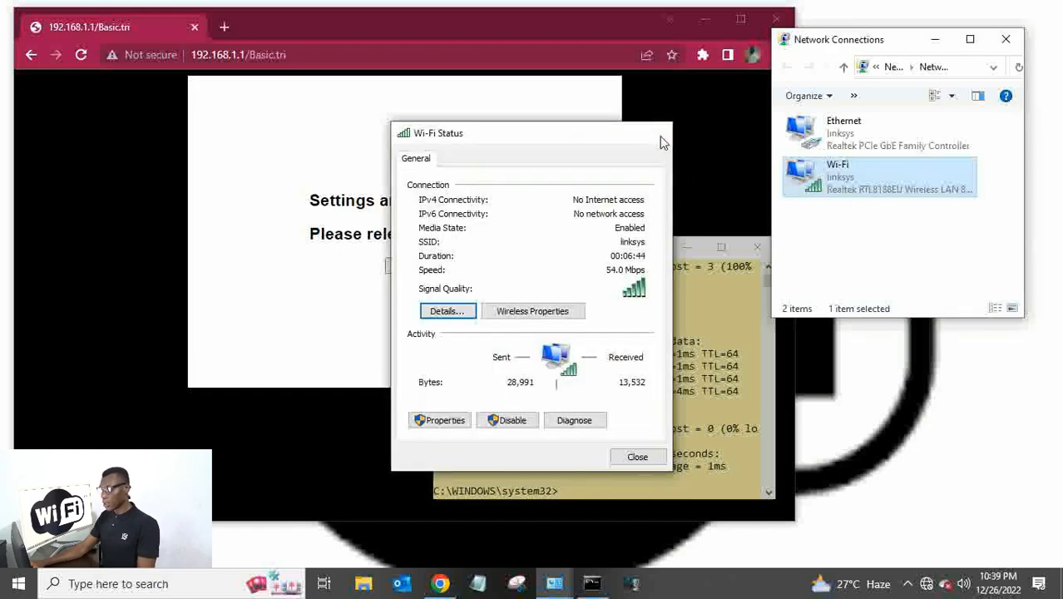
Close the Ethernet status window and load the router at 192.168.2.10 past the security warning.
click(657, 133)
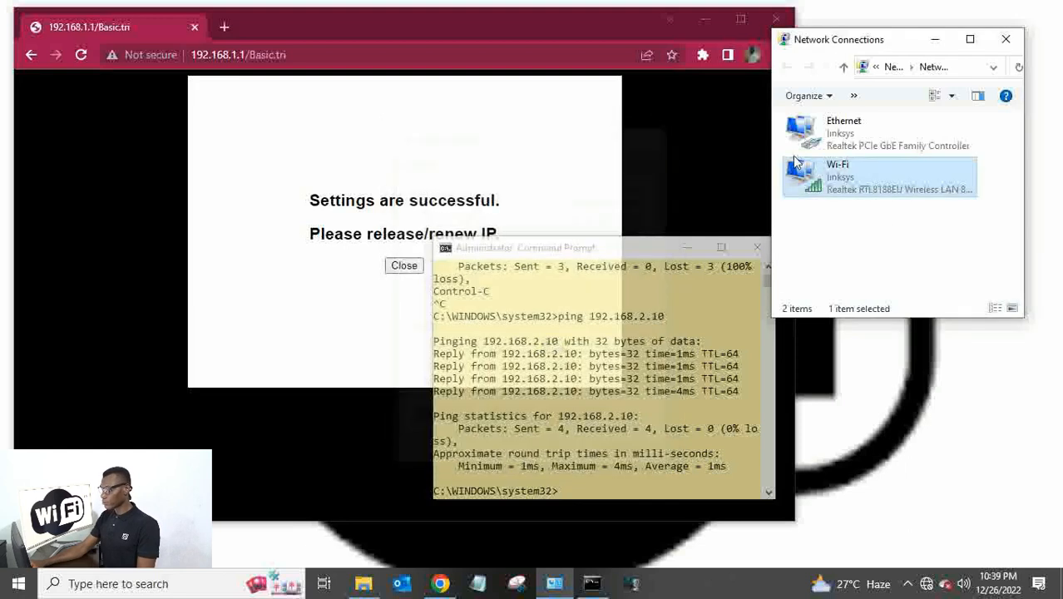
click(321, 54)
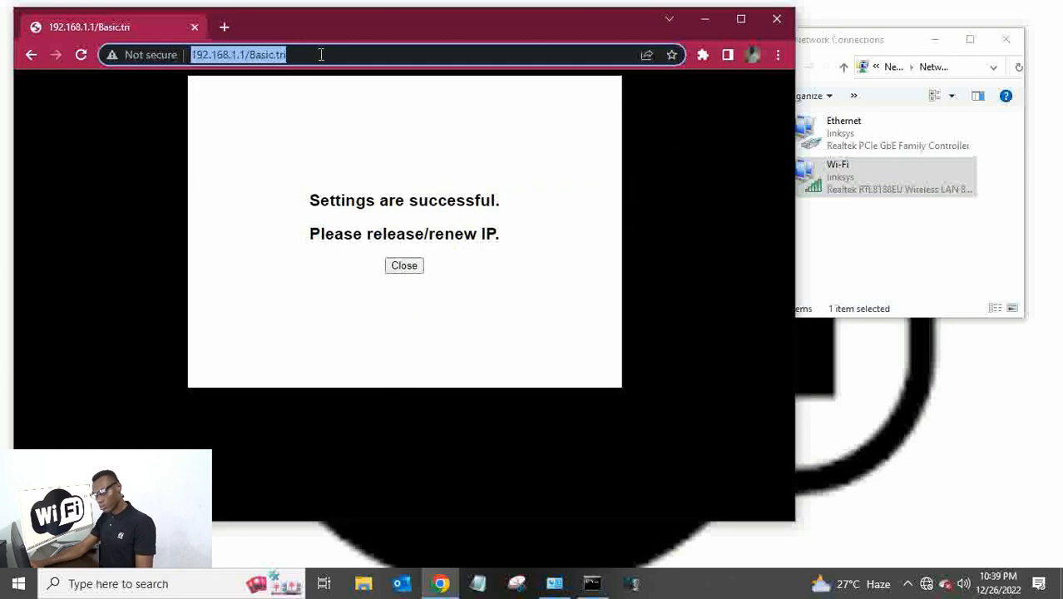
click(321, 54)
key(BackSpace)
key(BackSpace)
key(BackSpace)
key(BackSpace)
key(BackSpace)
key(BackSpace)
key(BackSpace)
key(BackSpace)
key(BackSpace)
key(BackSpace)
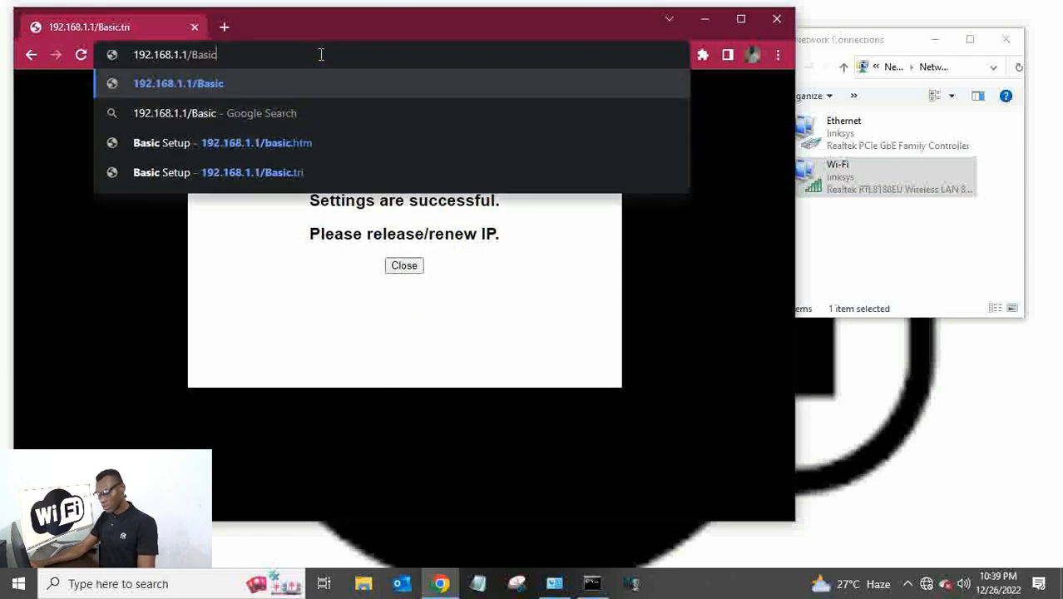
key(BackSpace)
key(BackSpace)
key(BackSpace)
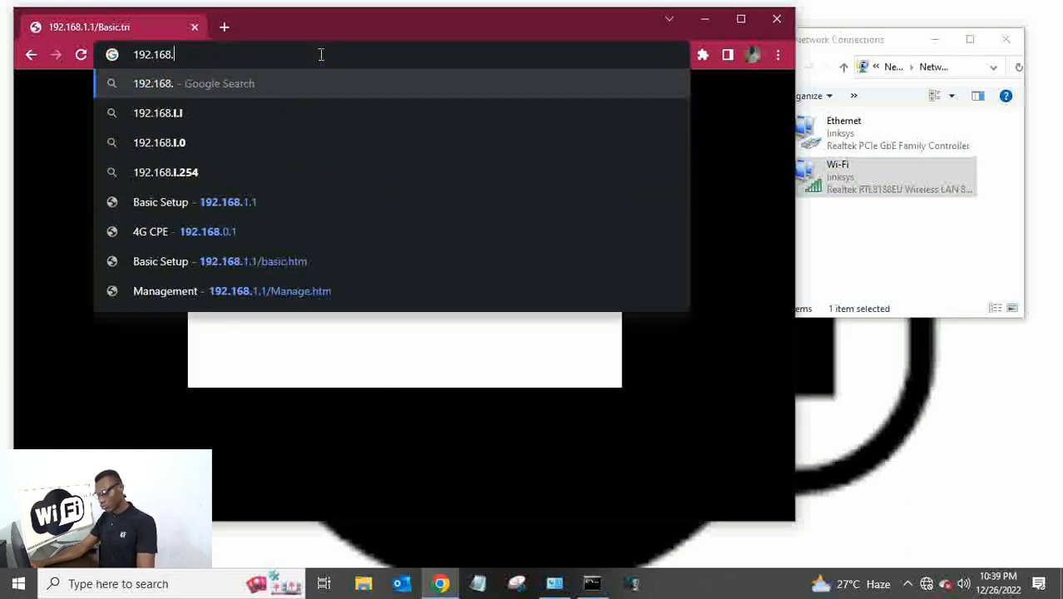
text(2.10)
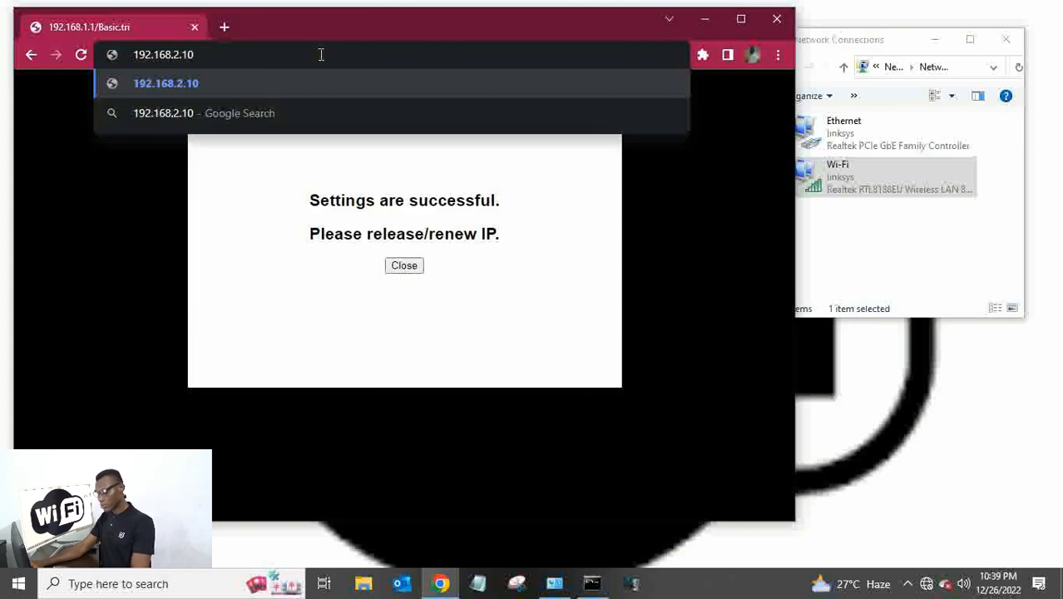
key(Return)
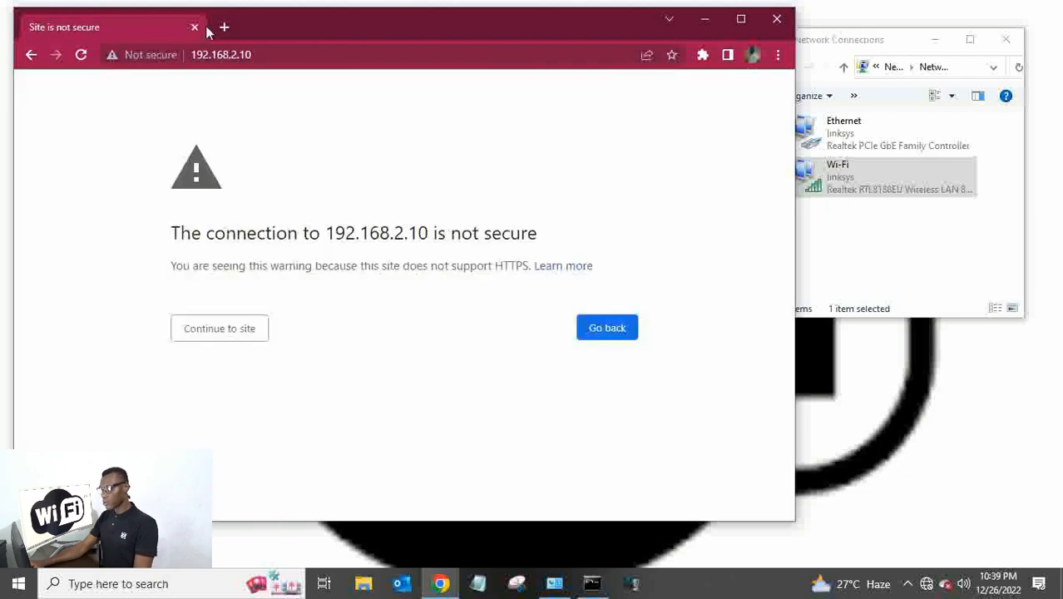
click(235, 332)
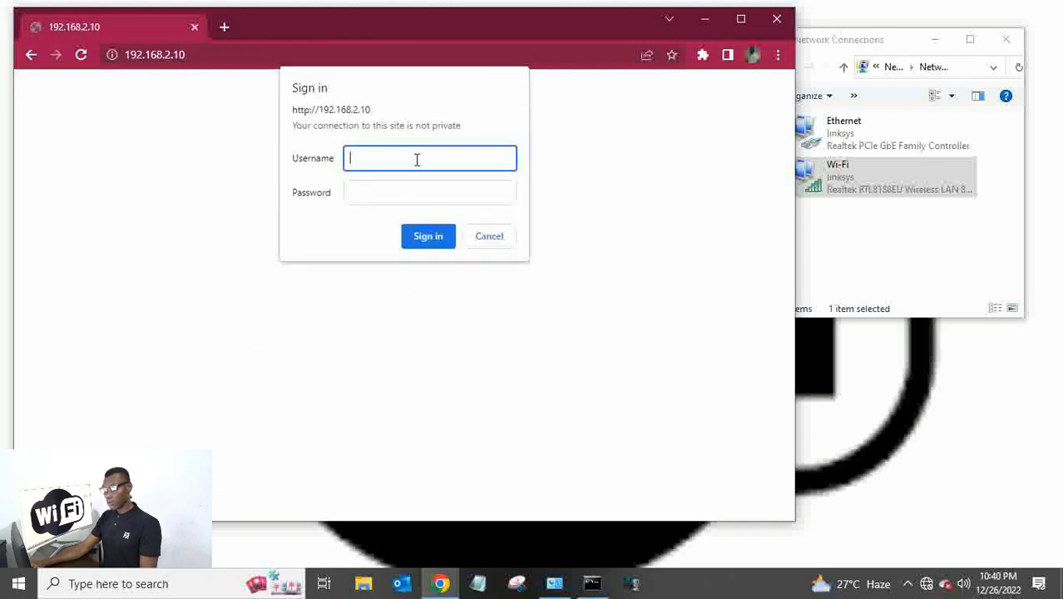
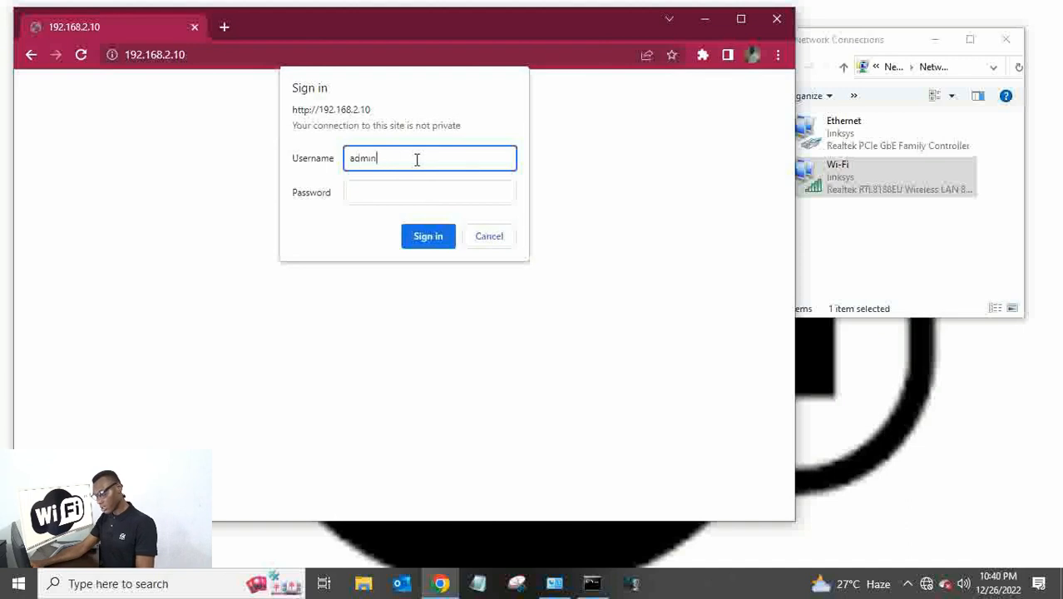
Sign in with the admin username and password, declining to save the password.
key(Tab)
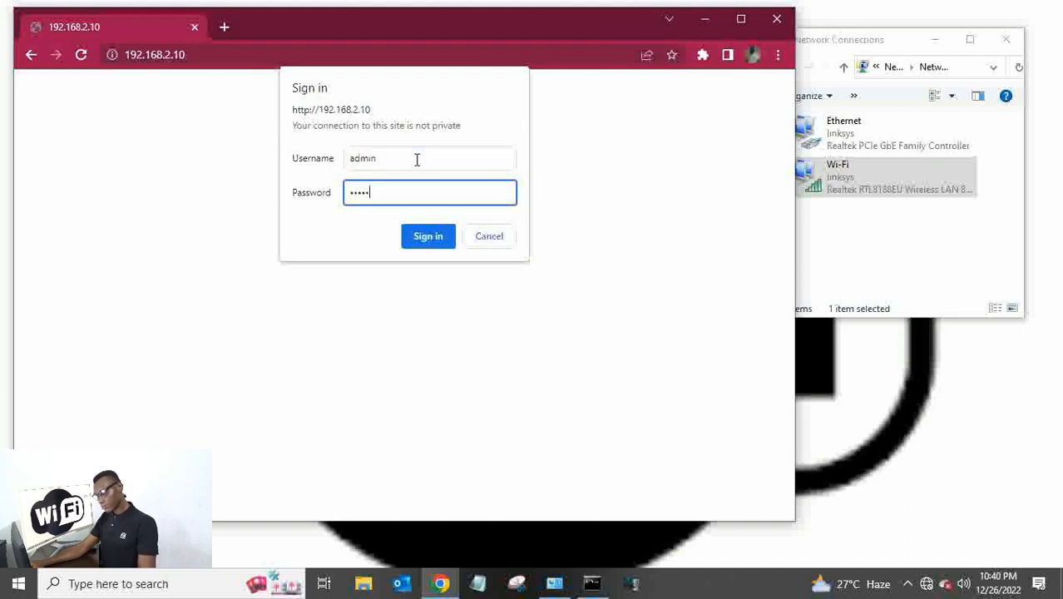
click(427, 241)
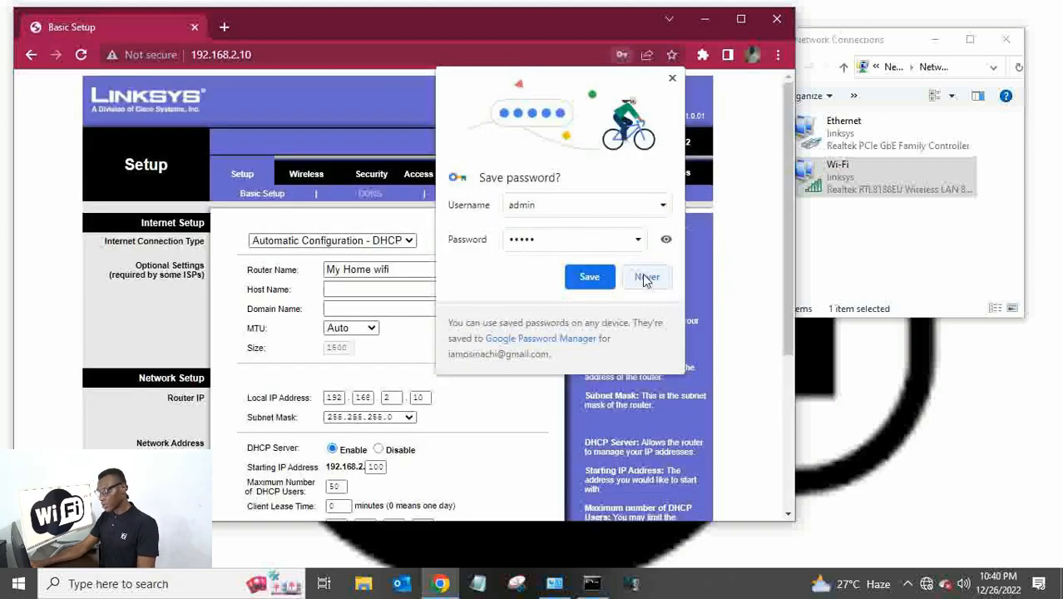
click(645, 278)
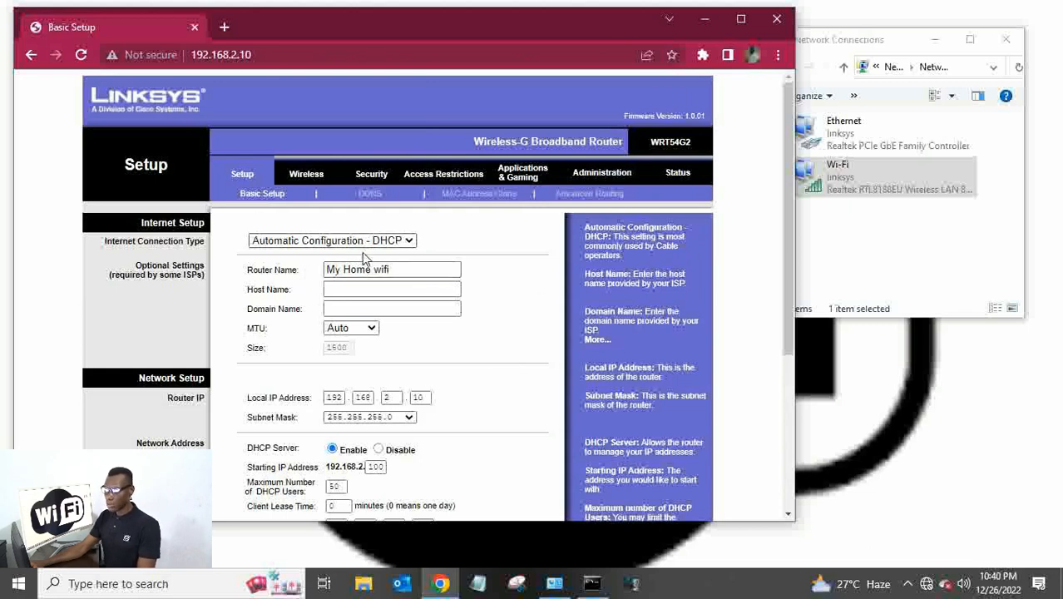
Open Wireless > Wireless Security, where Security Mode shows Disabled.
scroll(541, 304, down, 1)
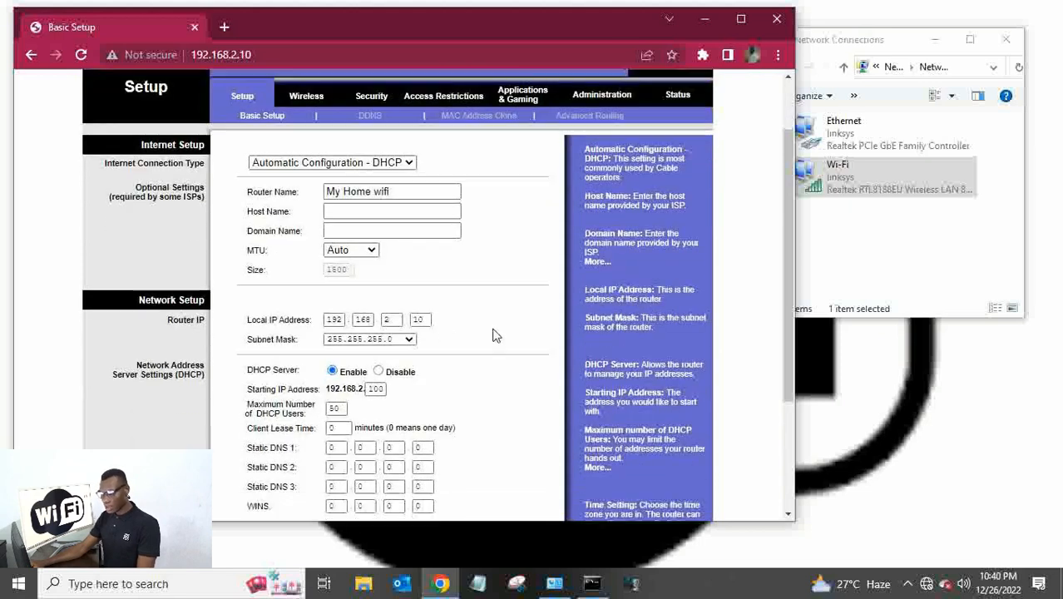
scroll(468, 409, down, 2)
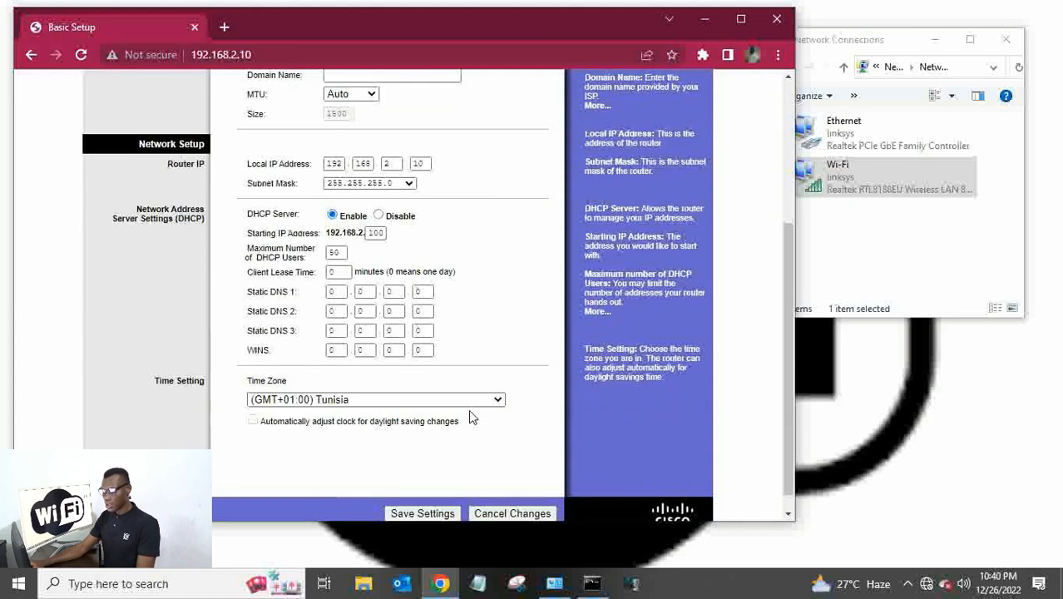
scroll(468, 409, up, 3)
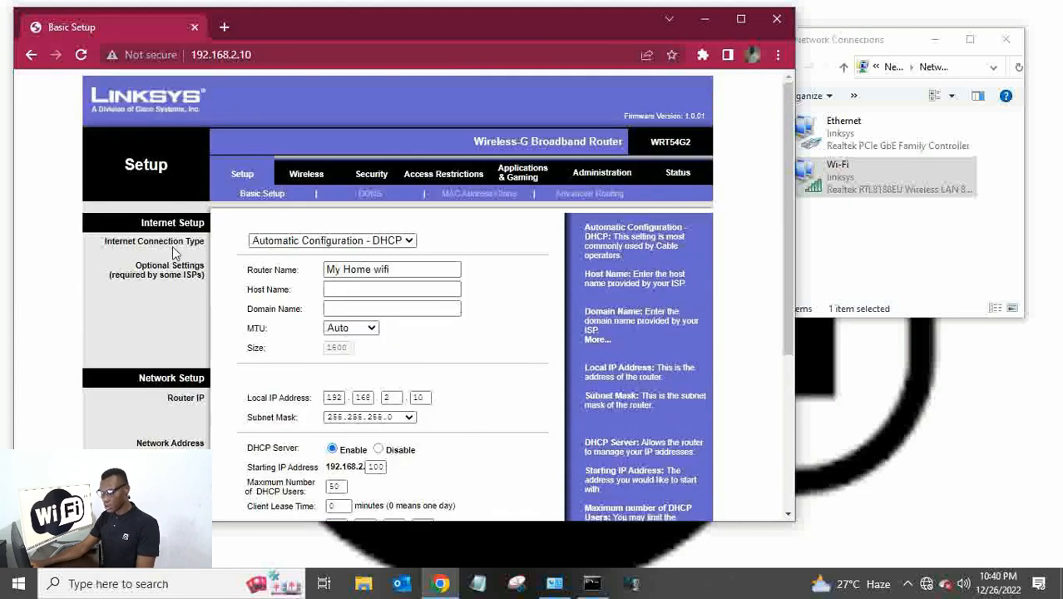
click(305, 177)
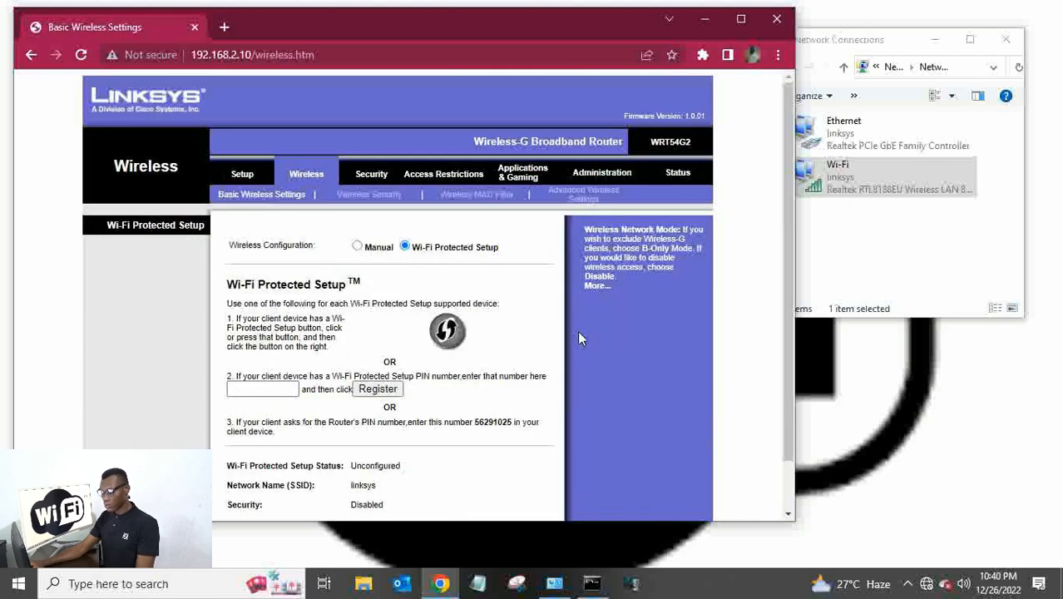
scroll(599, 299, down, 1)
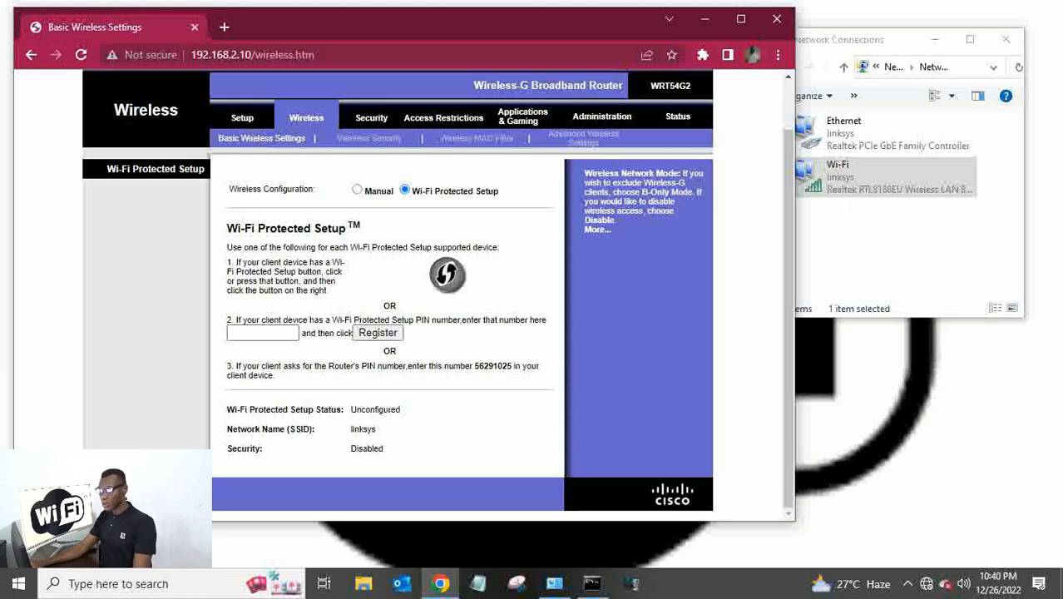
click(371, 140)
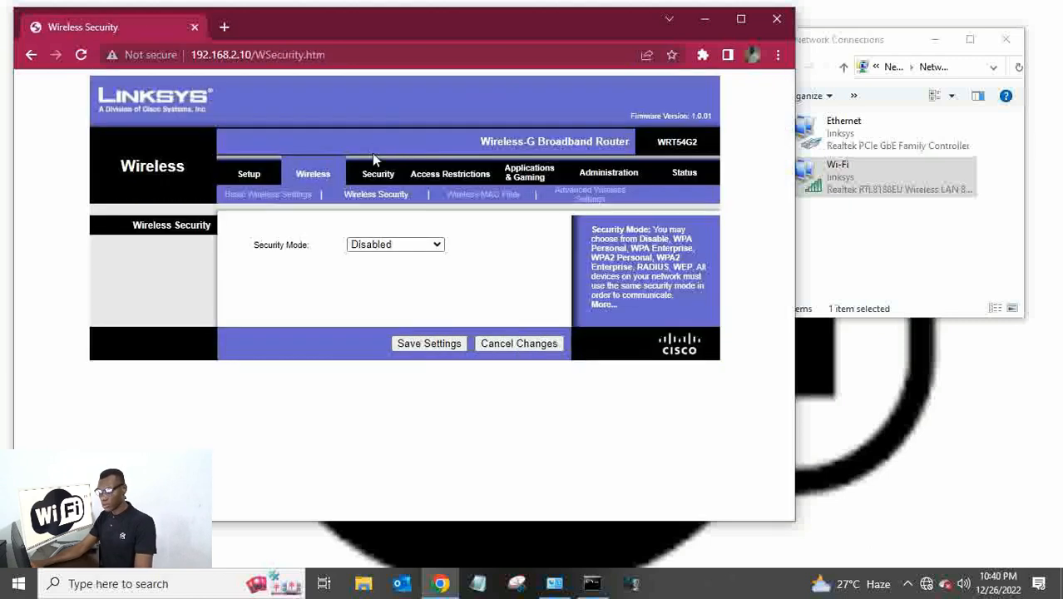
Look over the Wireless MAC Filter and Advanced Wireless Settings pages, then go back to Basic Wireless Settings.
click(505, 198)
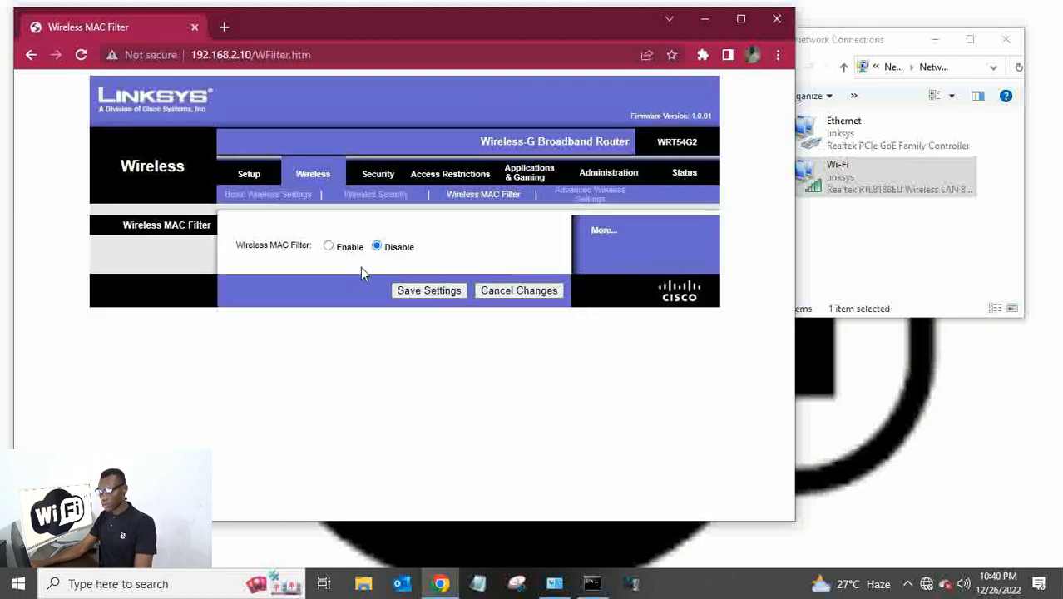
click(590, 196)
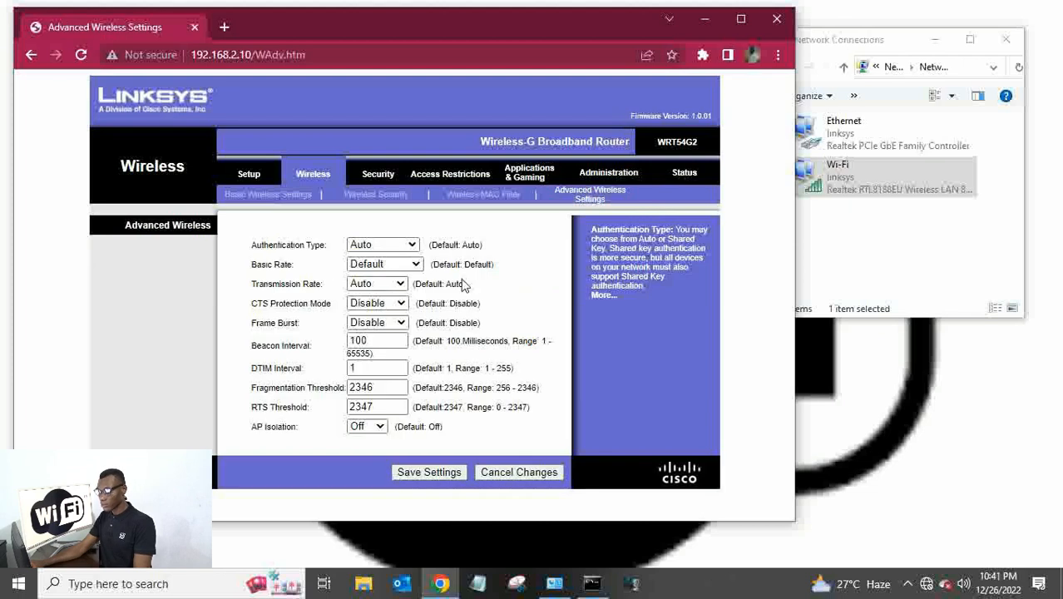
click(272, 195)
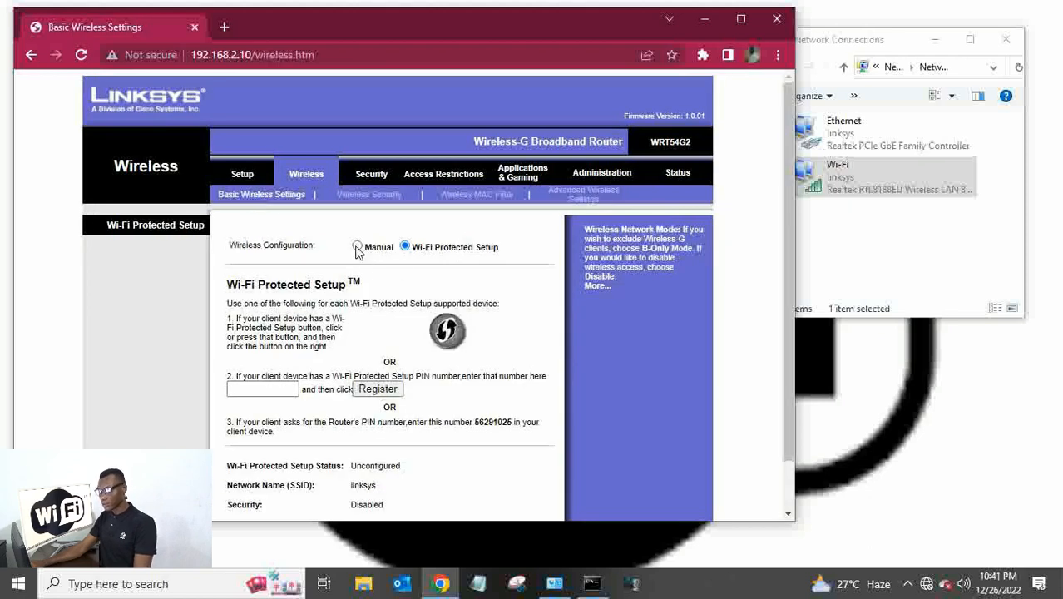
Set Wireless Configuration to Manual, keep Network Mode Mixed, and select the SSID 'linksys' for replacement.
click(357, 249)
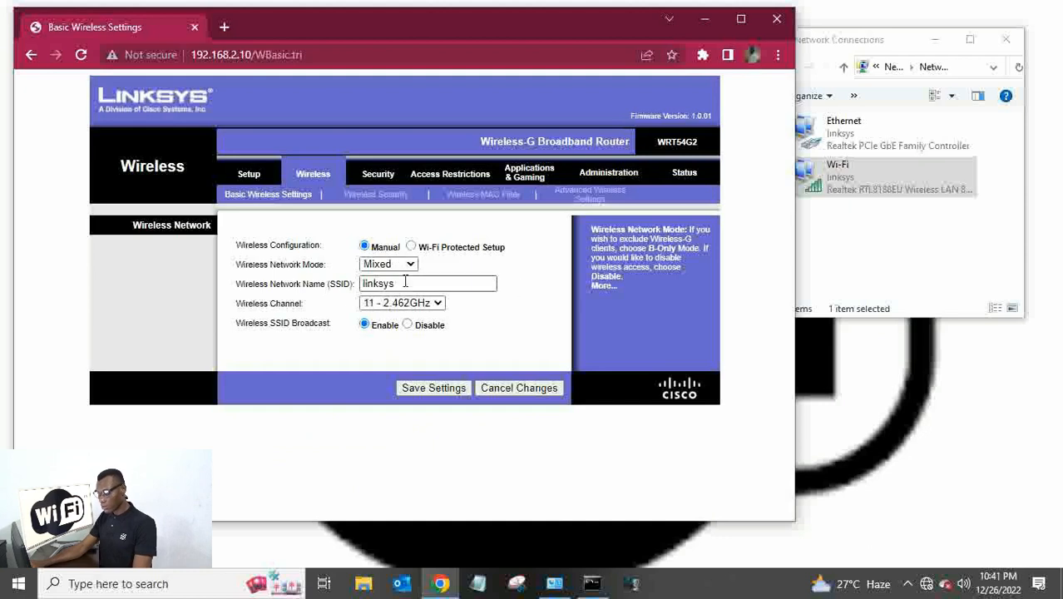
click(410, 265)
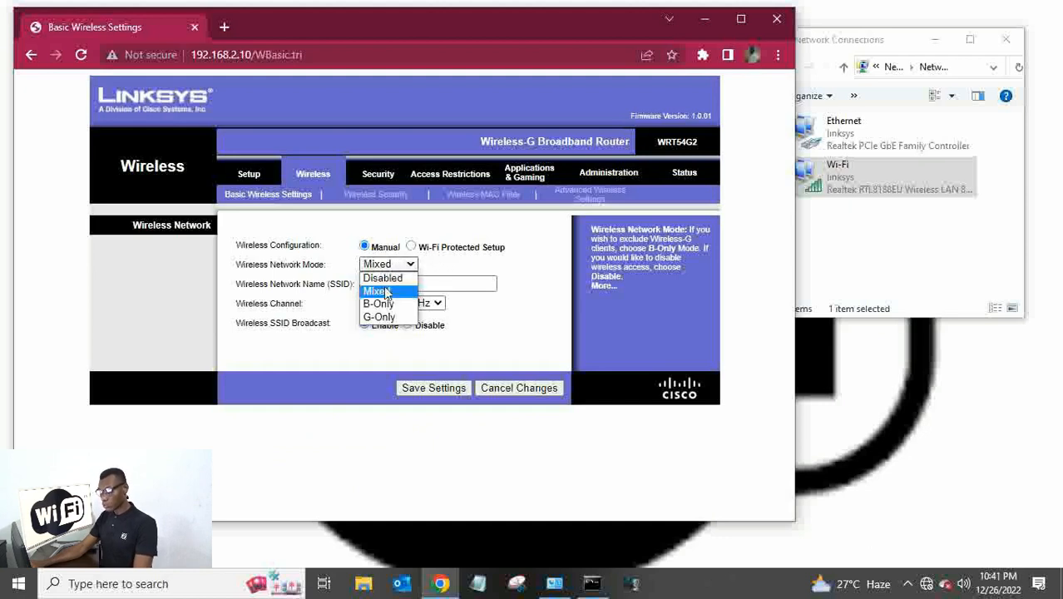
click(387, 293)
click(532, 267)
drag(431, 284, 361, 284)
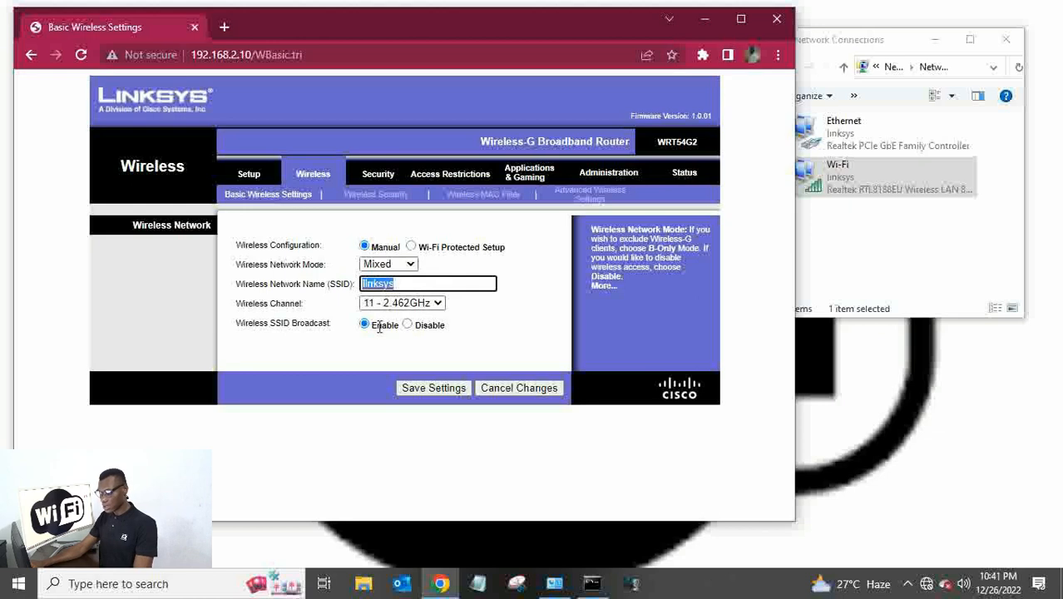
click(922, 585)
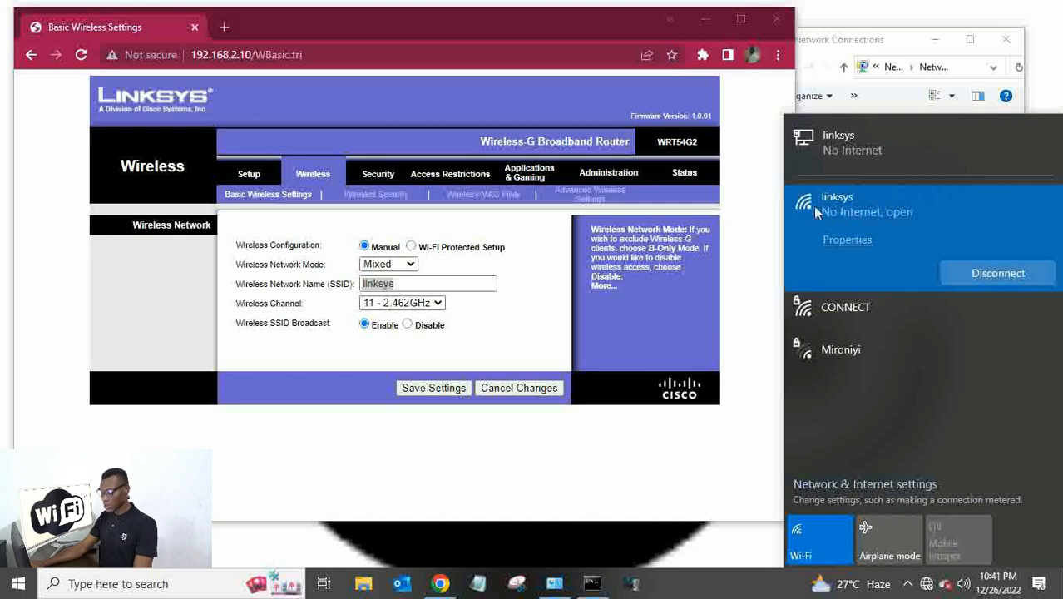
click(599, 292)
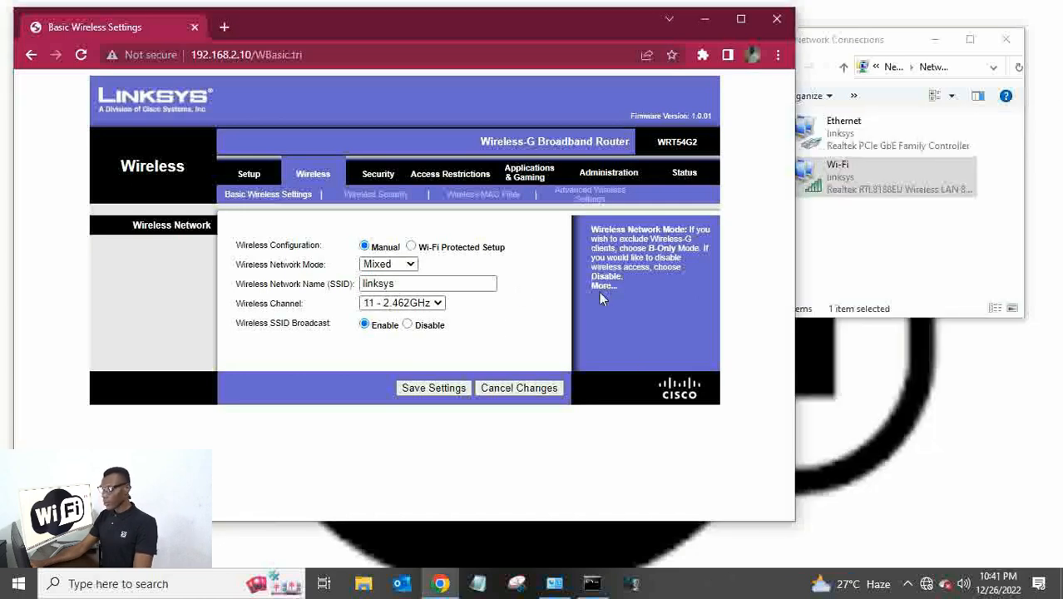
drag(460, 287, 351, 284)
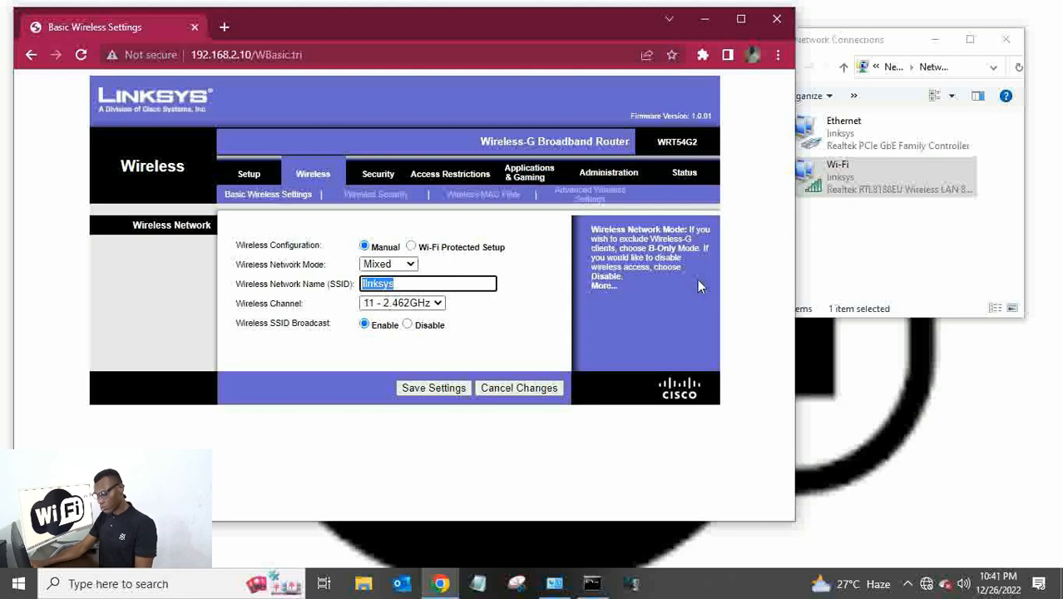
Name the network 'Home wifi' and set the channel to 6 - 2.437GHz.
text(H)
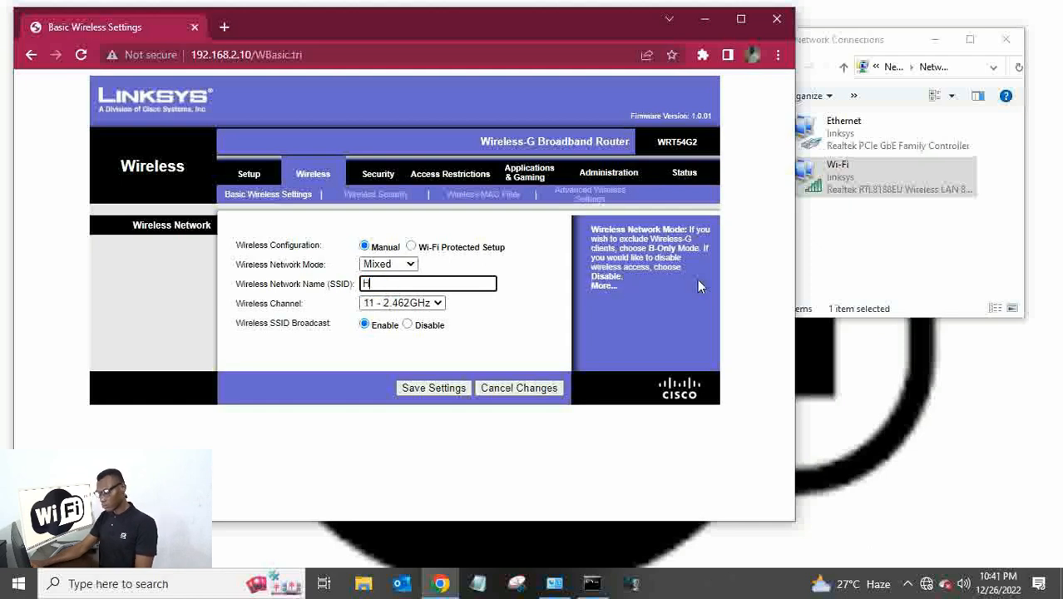
text(ome)
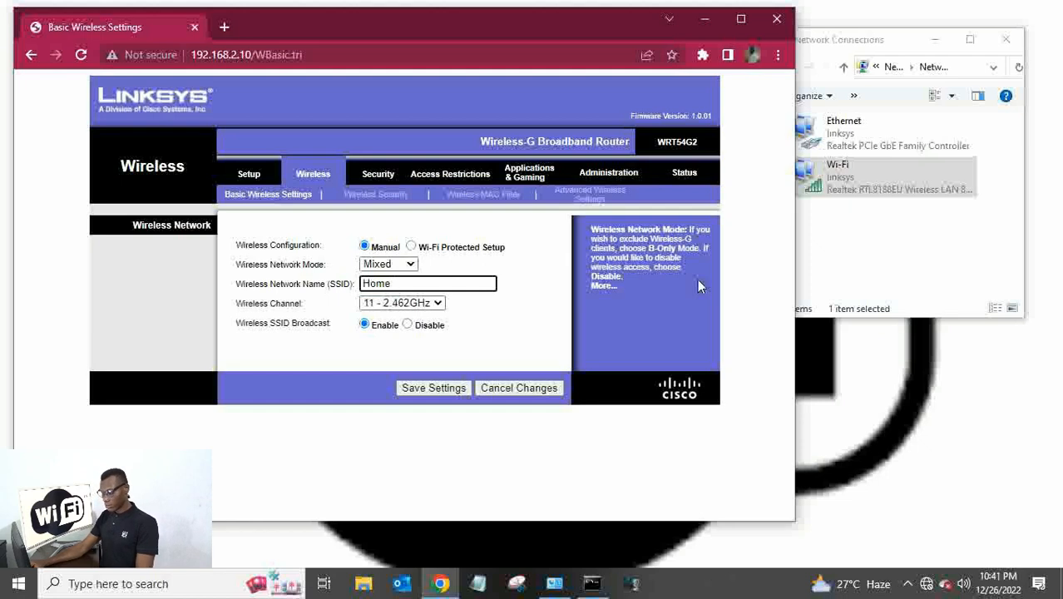
text(wifi)
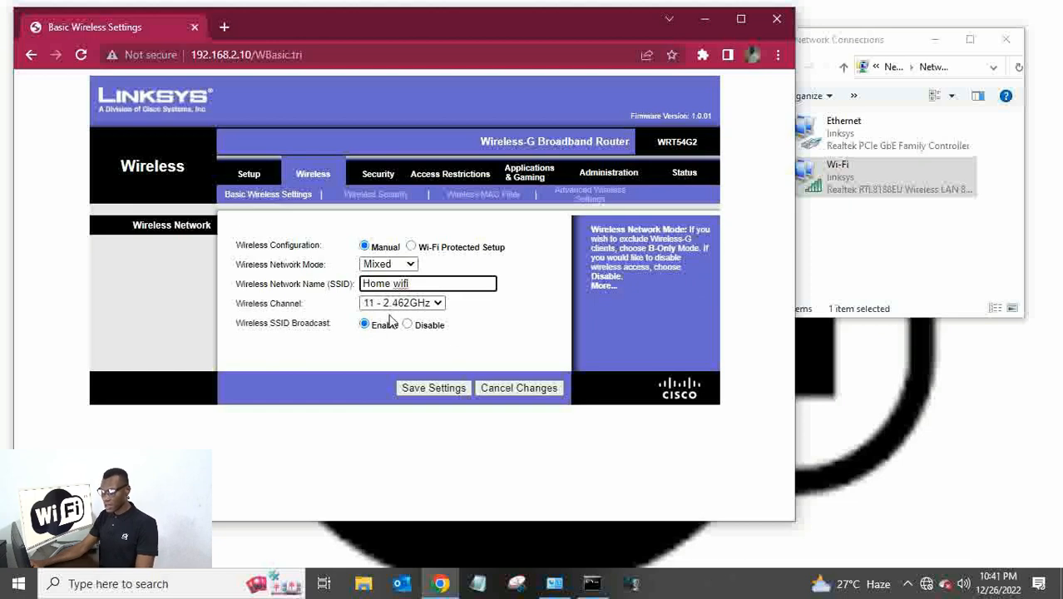
click(433, 302)
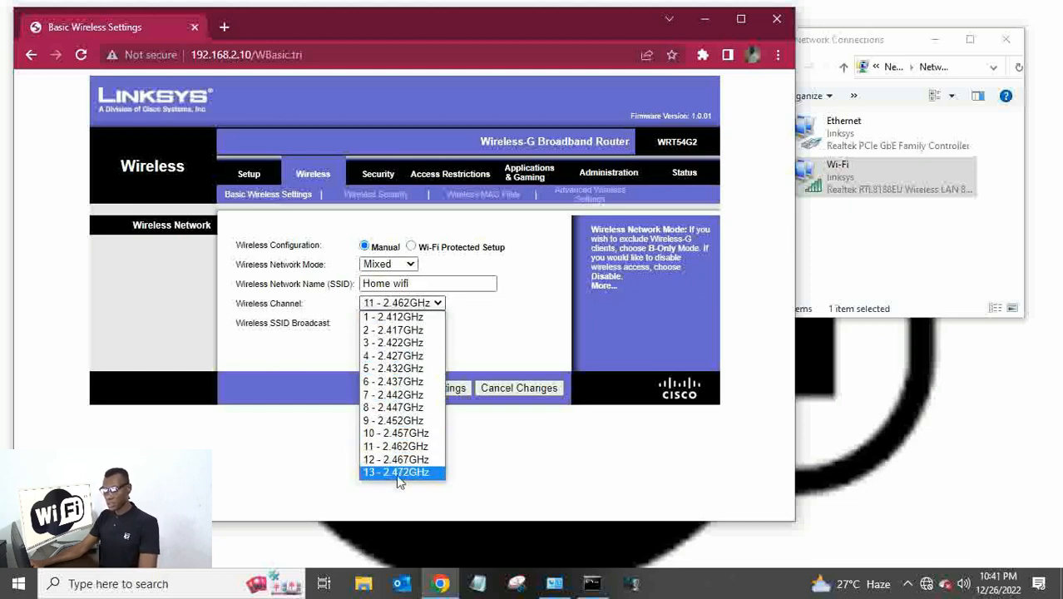
click(412, 384)
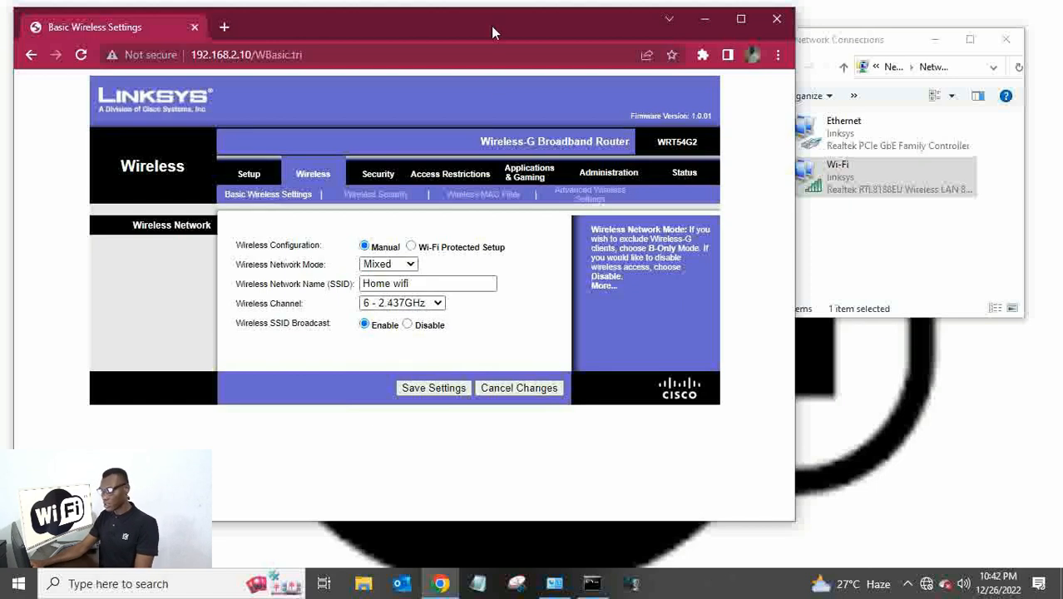
drag(491, 26, 480, 24)
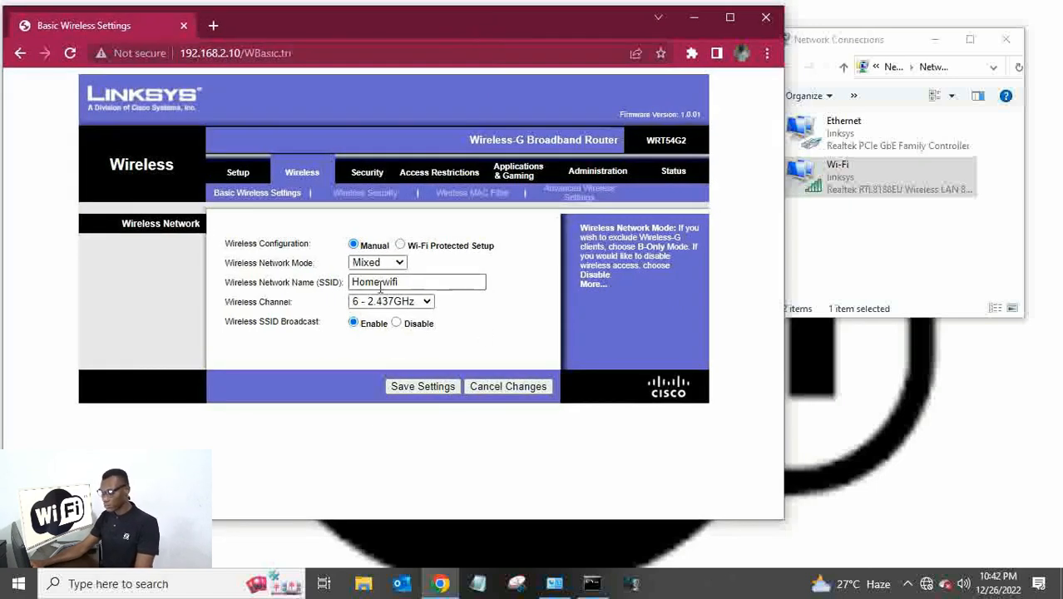
Save the new wireless settings and bring the Network Connections window forward.
click(412, 391)
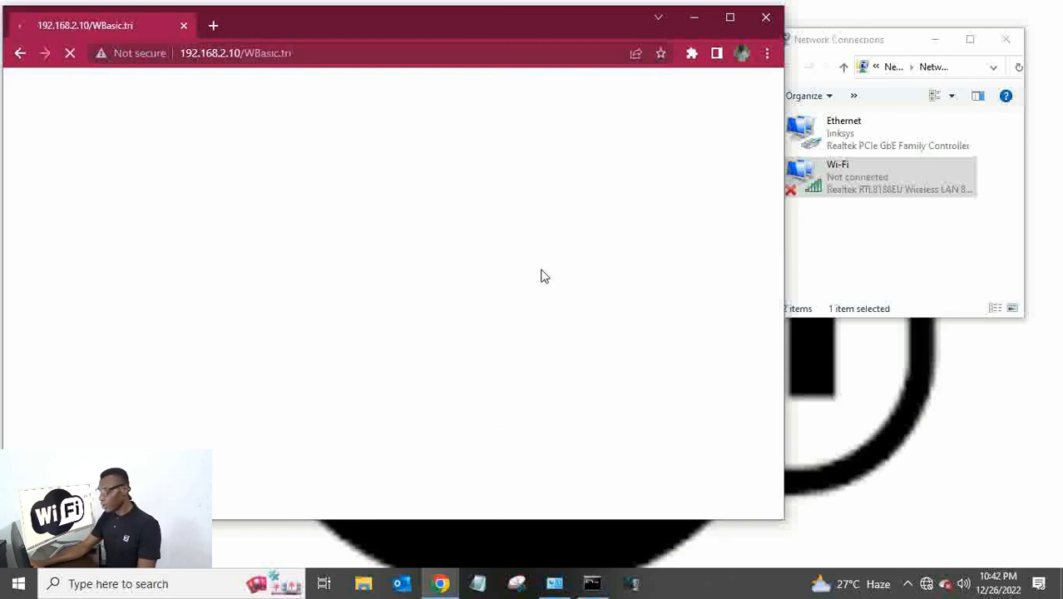
click(849, 193)
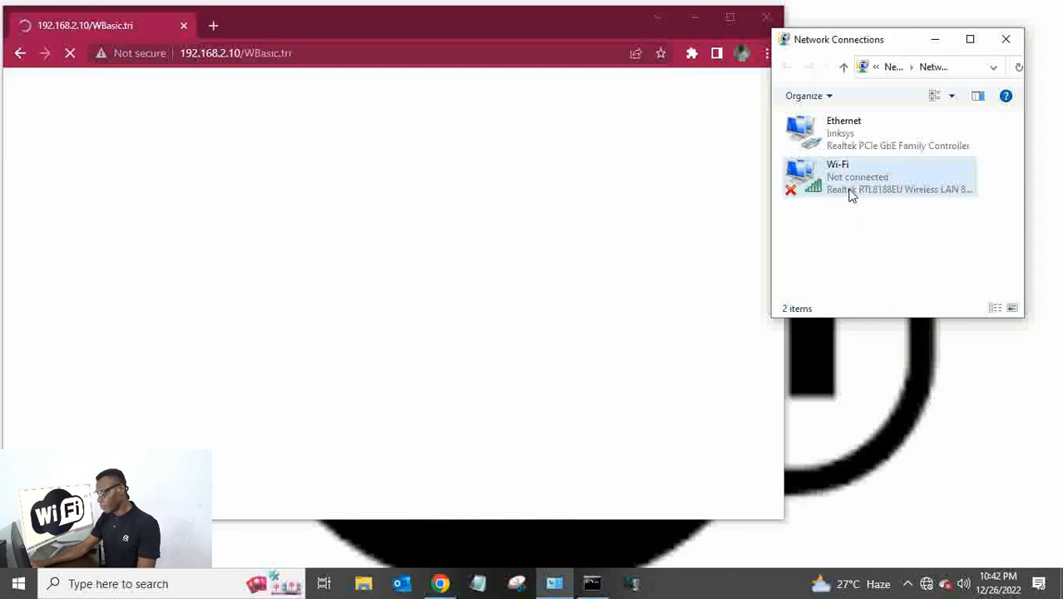
Check that Home wifi is listed among available networks, then turn Wi-Fi off.
click(927, 585)
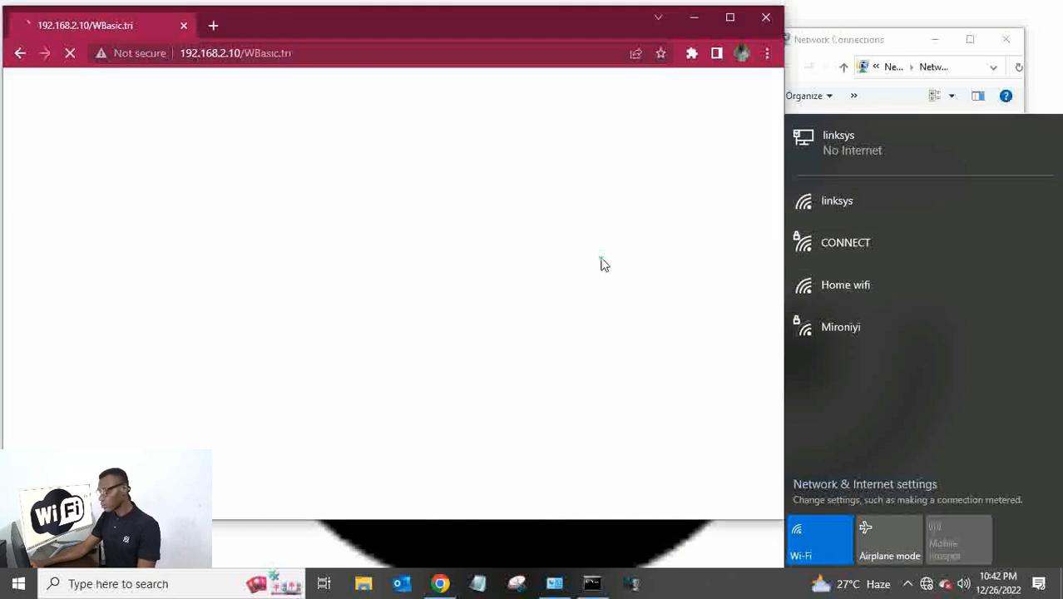
click(603, 263)
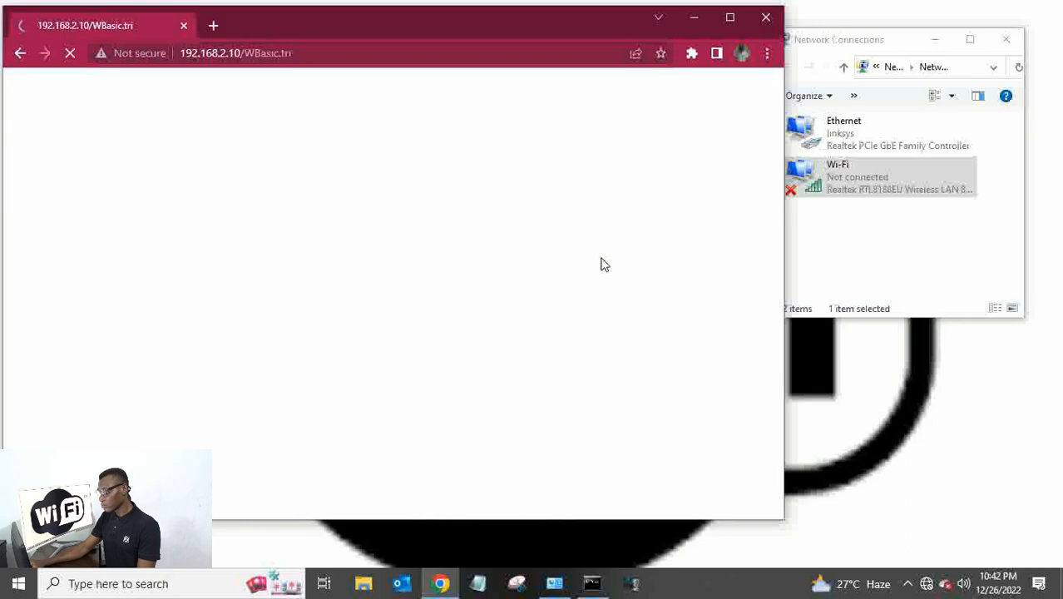
click(926, 584)
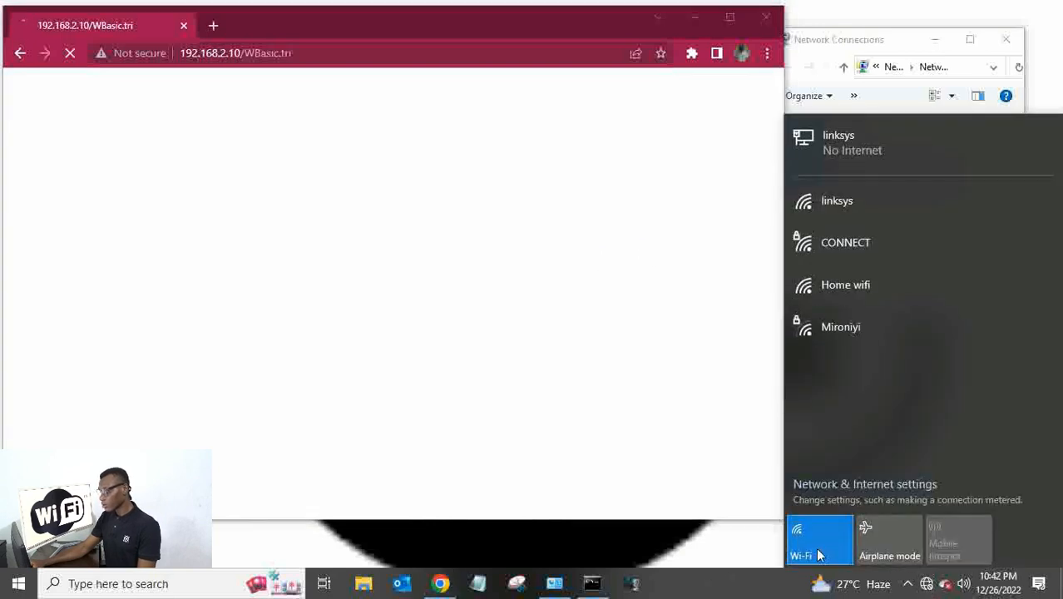
click(818, 549)
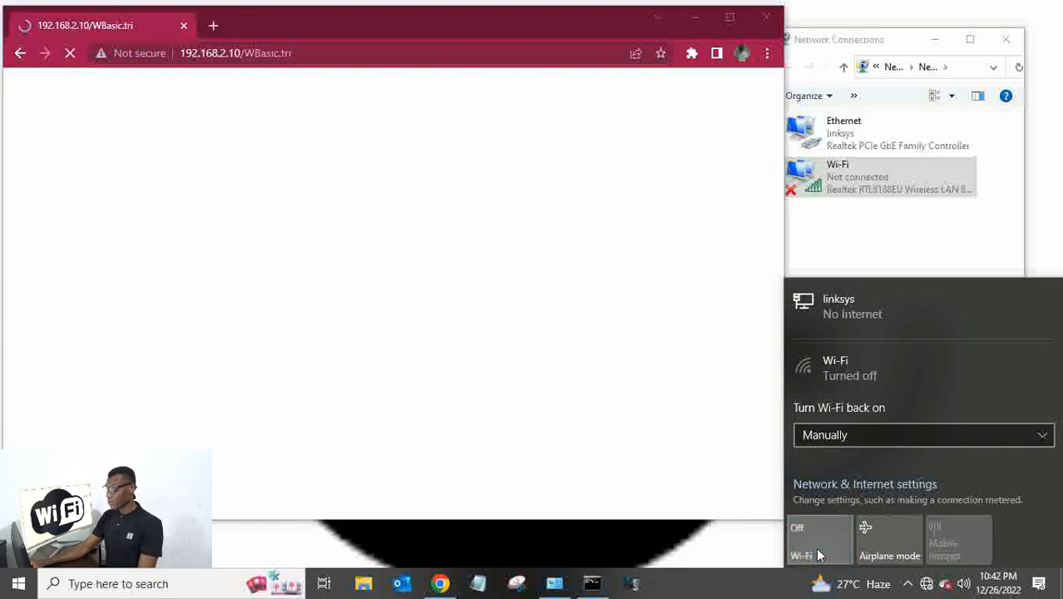
click(893, 251)
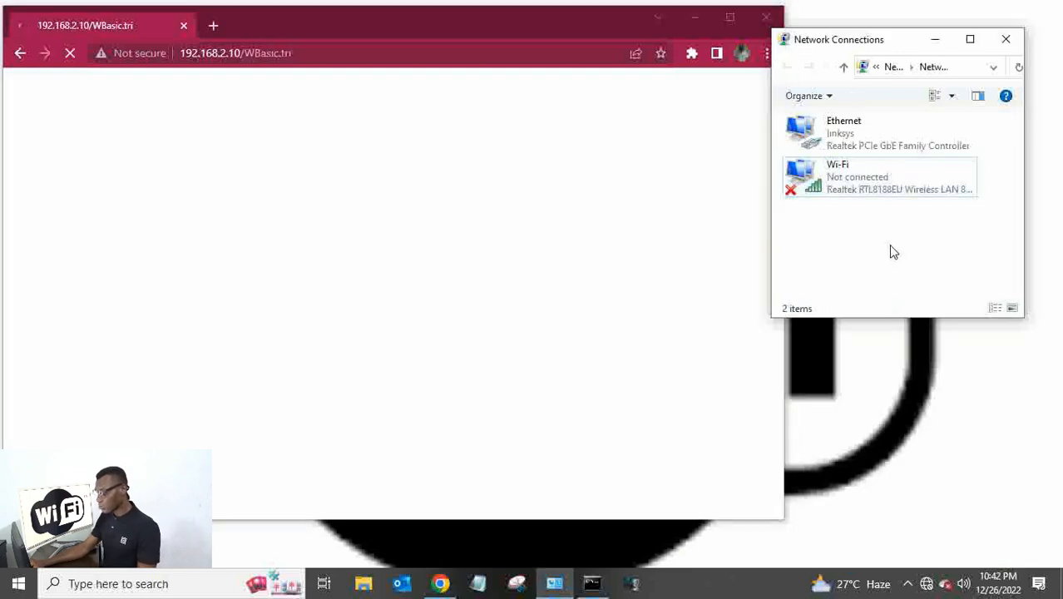
Reload the router page without resubmitting and open the Ethernet adapter's options.
click(859, 135)
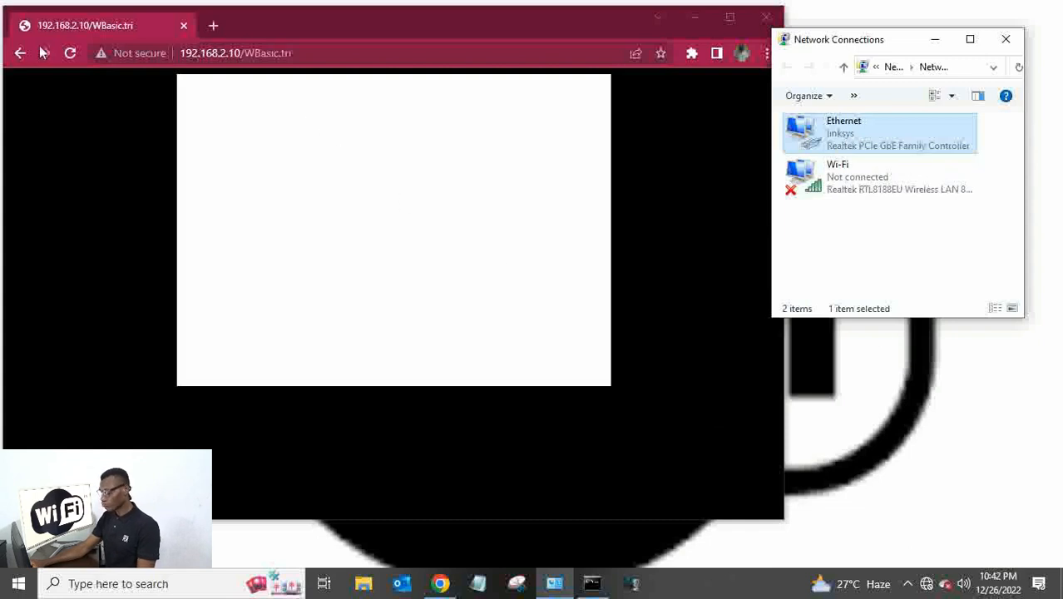
click(75, 51)
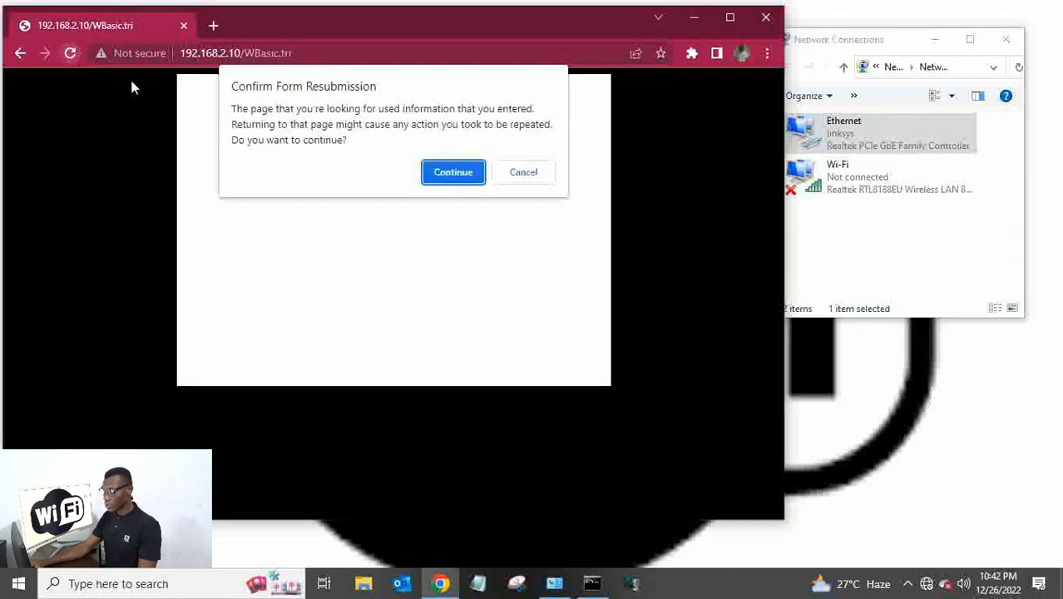
click(523, 172)
right_click(842, 131)
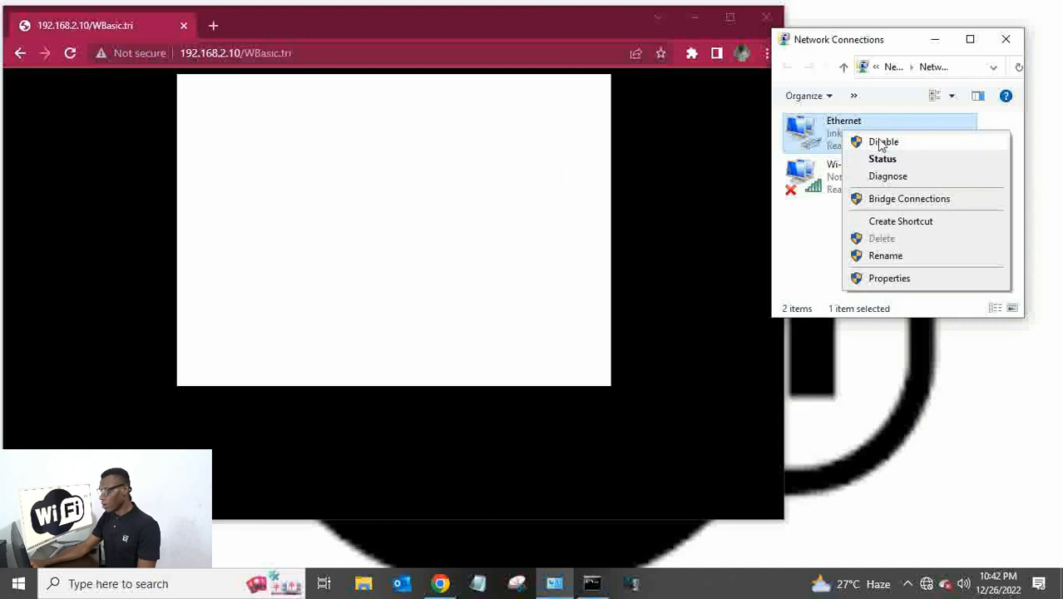
Cycle the Ethernet adapter (Disable, then Enable) and show nearby Wi-Fi networks including Home wifi.
click(883, 142)
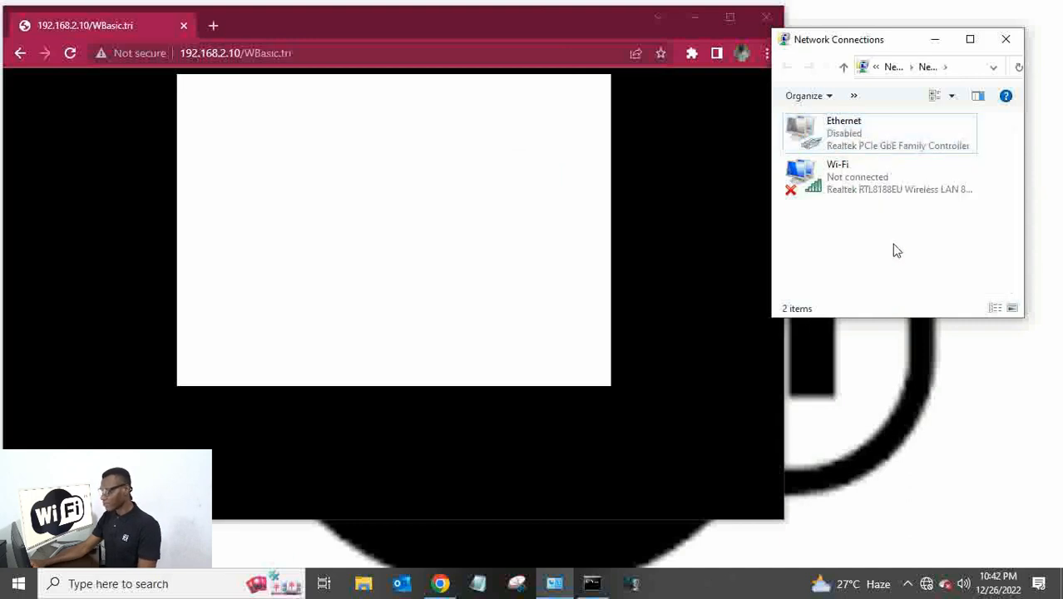
right_click(836, 127)
click(873, 139)
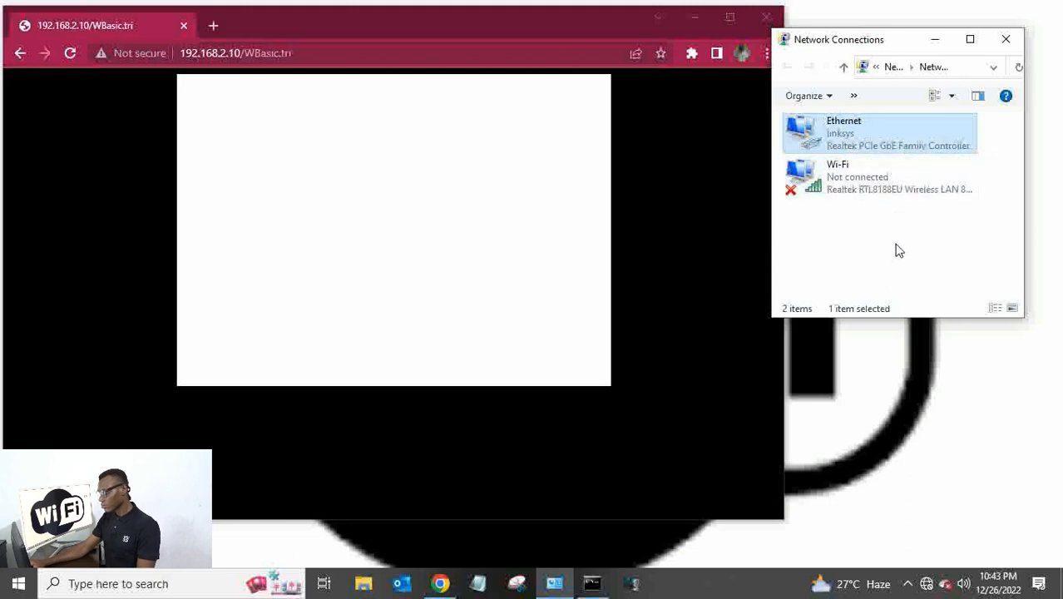
click(926, 584)
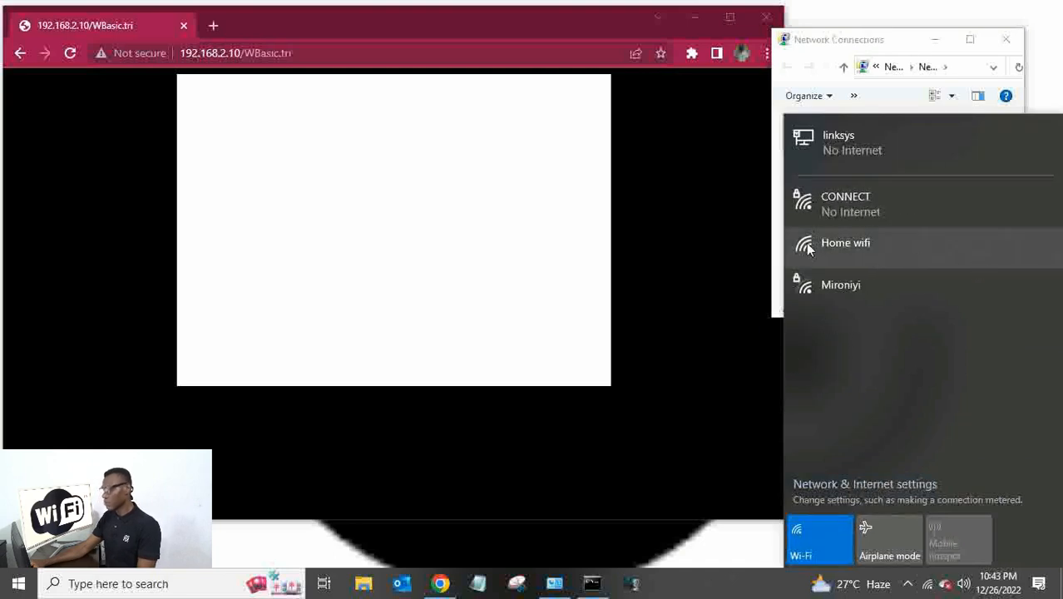
Join the Home wifi network from the flyout and dismiss the flyout.
click(842, 248)
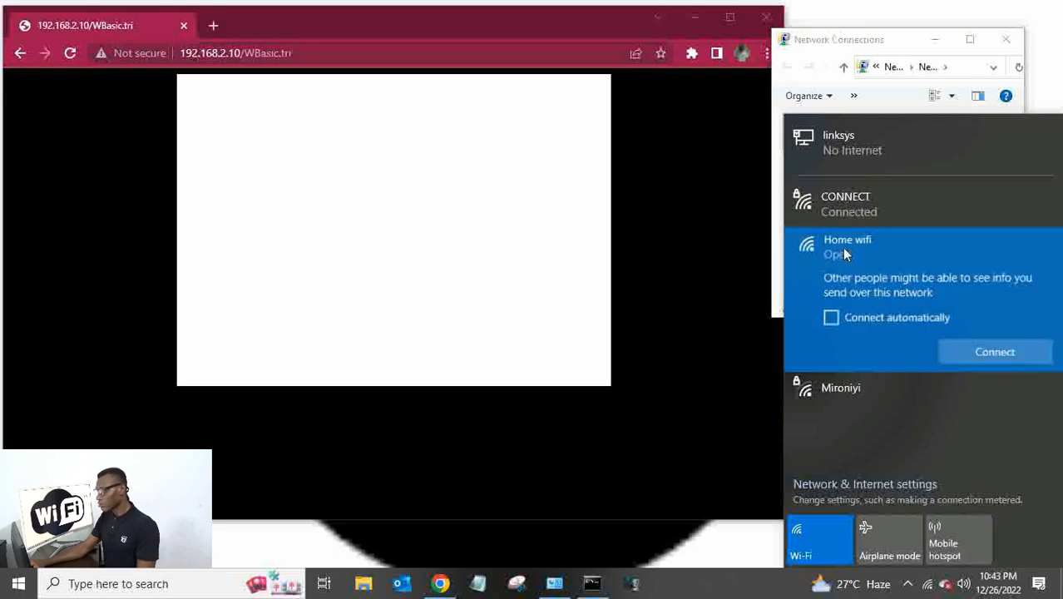
click(979, 355)
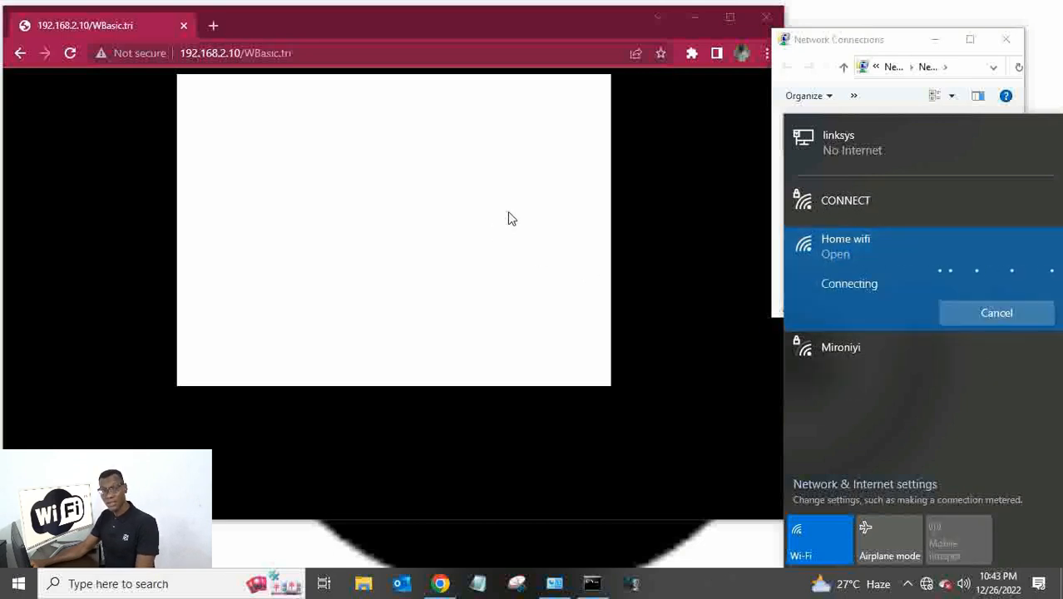
click(411, 34)
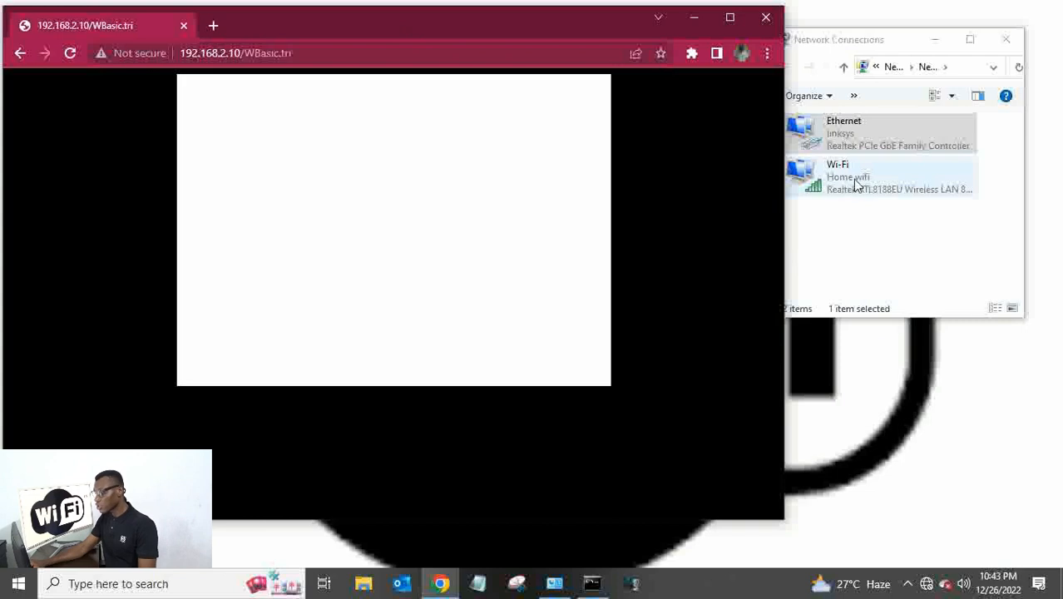
Disable the Ethernet adapter and select the Wi-Fi adapter.
right_click(844, 135)
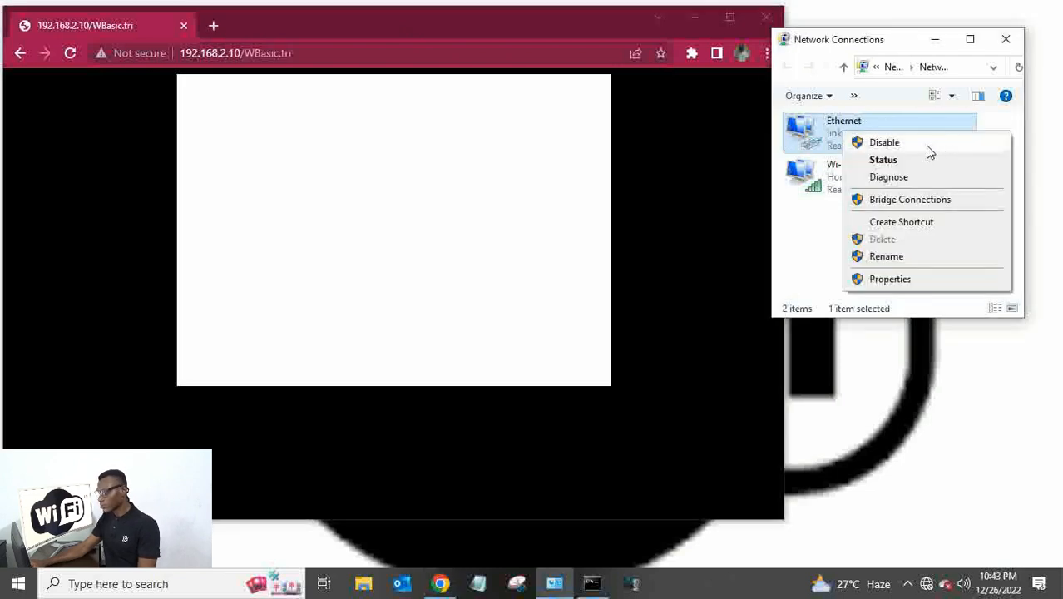
click(884, 143)
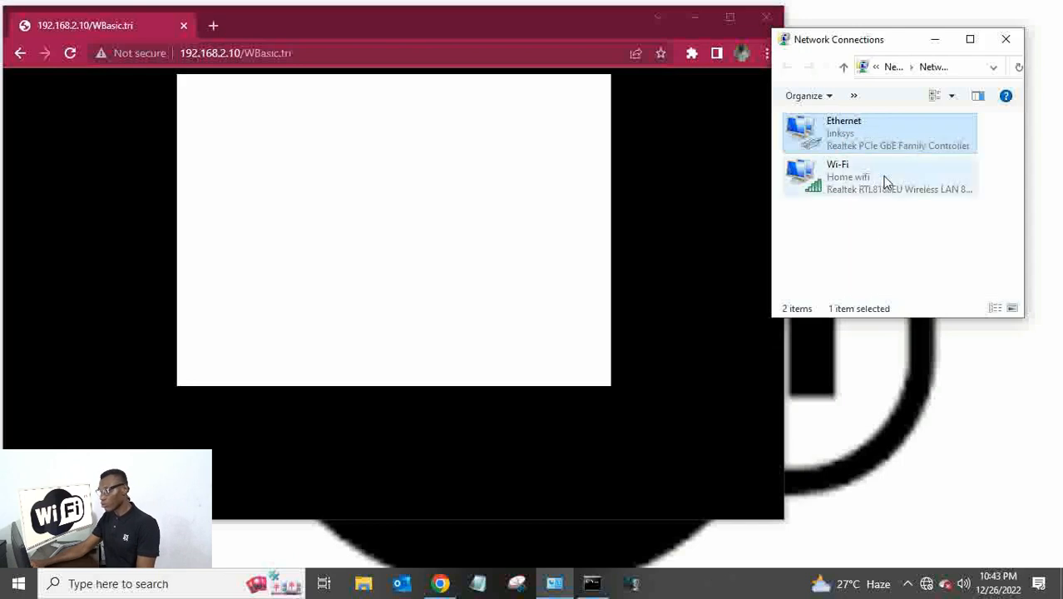
click(841, 185)
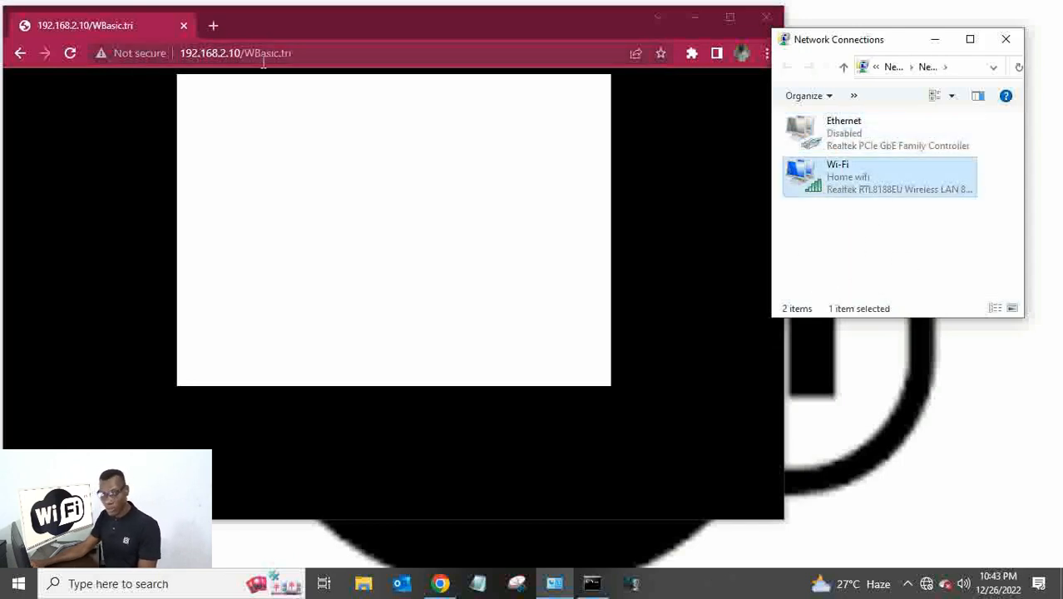
Reload the router page in Chrome, confirming the form resubmission, and return to Network Connections.
click(71, 53)
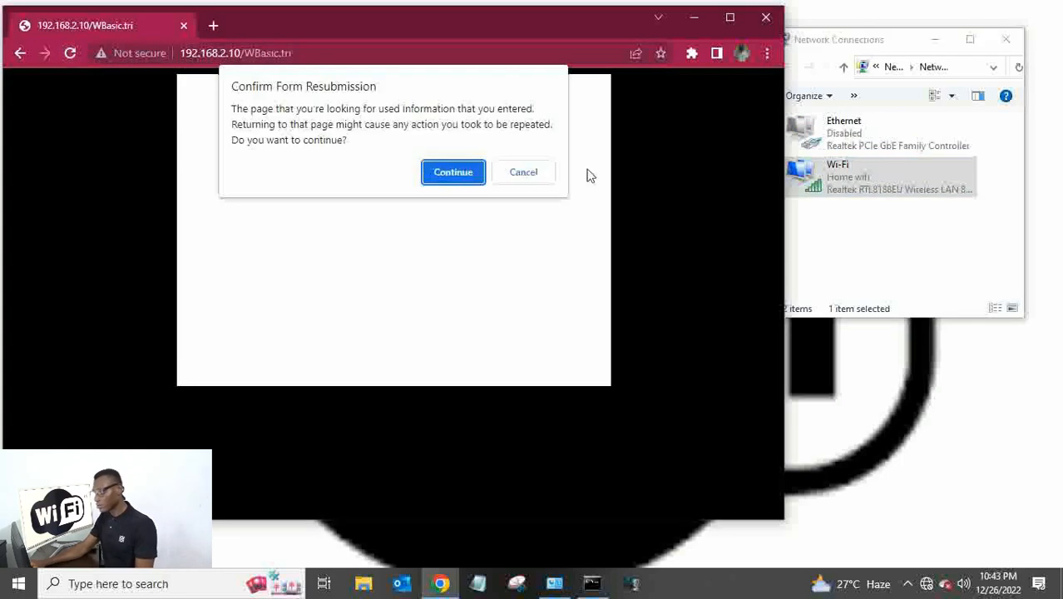
click(466, 171)
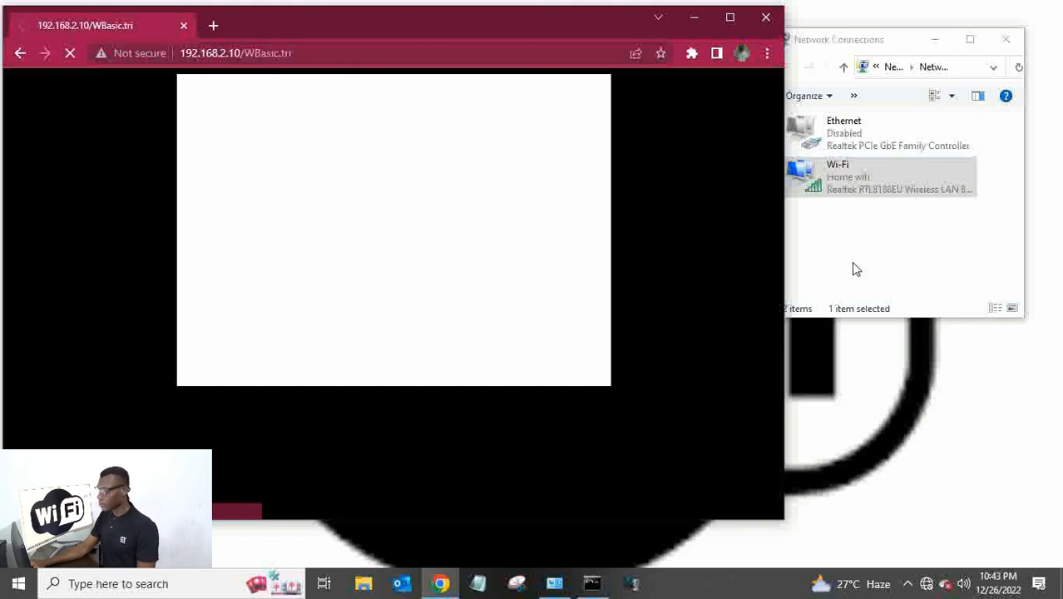
click(865, 186)
Check the Wi-Fi status details: address 192.168.2.100, DHCP server and gateway 192.168.2.10.
right_click(866, 186)
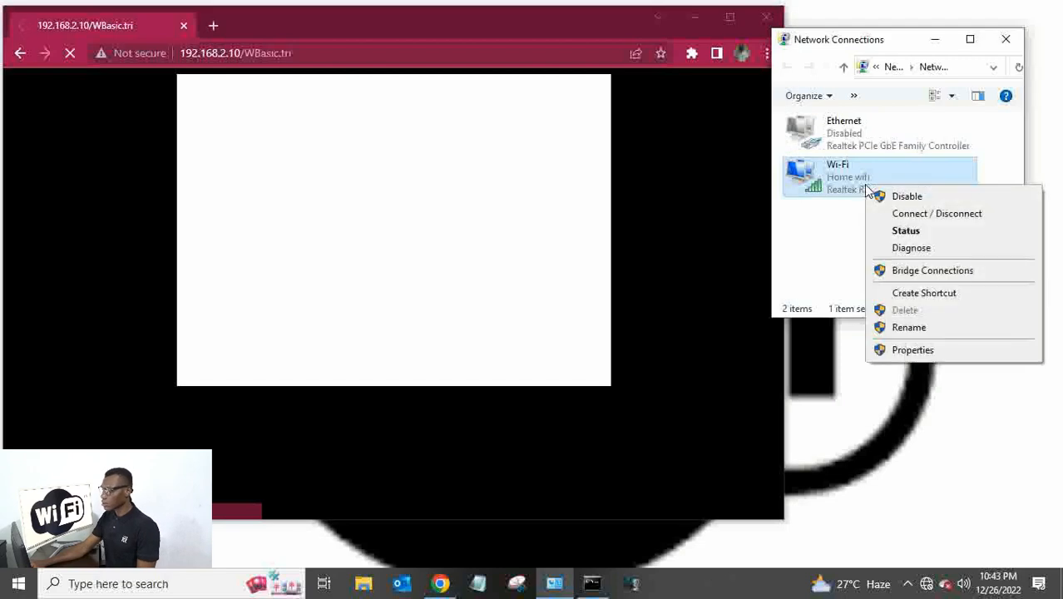
click(914, 236)
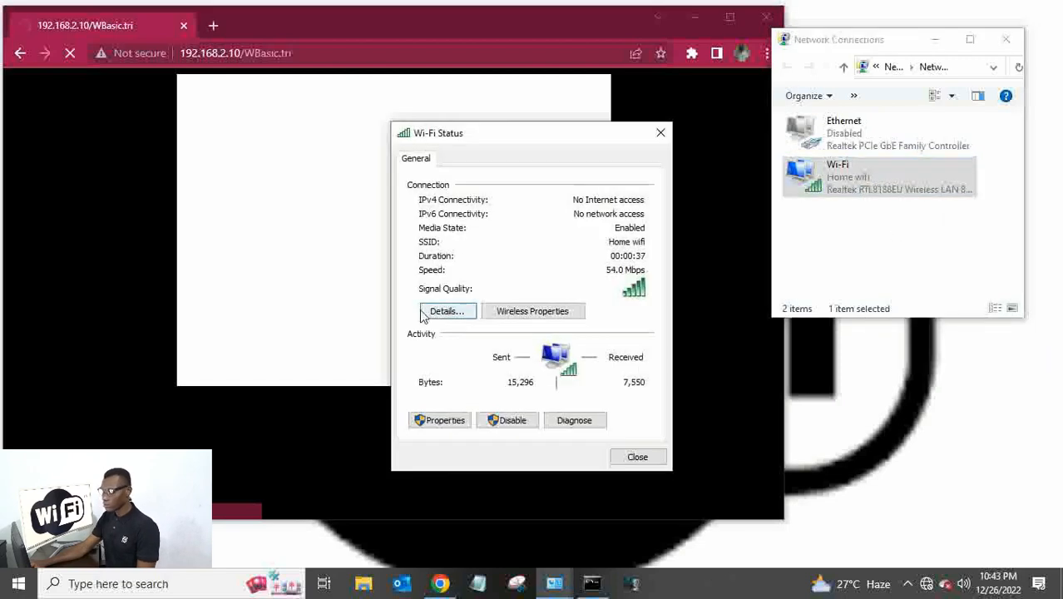
click(434, 312)
click(530, 338)
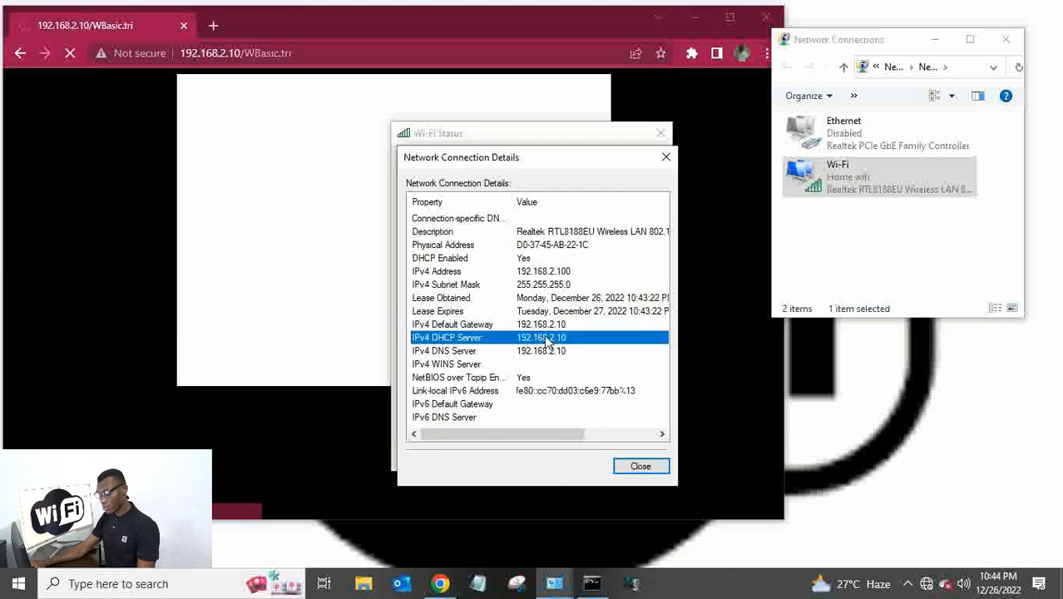
click(536, 324)
click(666, 156)
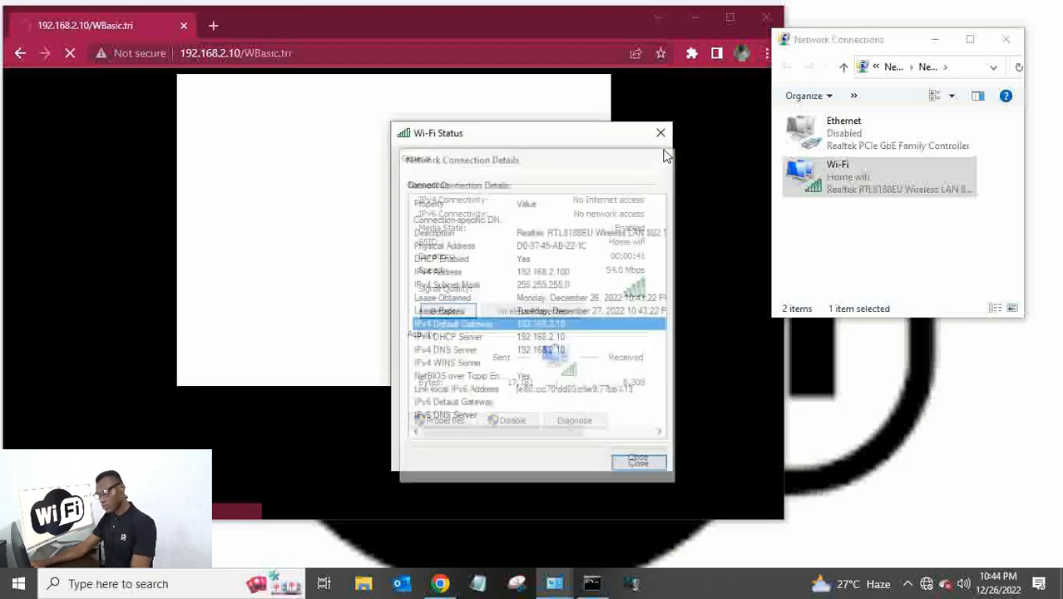
click(663, 135)
Trim the Chrome address to 192.168.2.10 and load the router's main page.
click(921, 253)
click(308, 161)
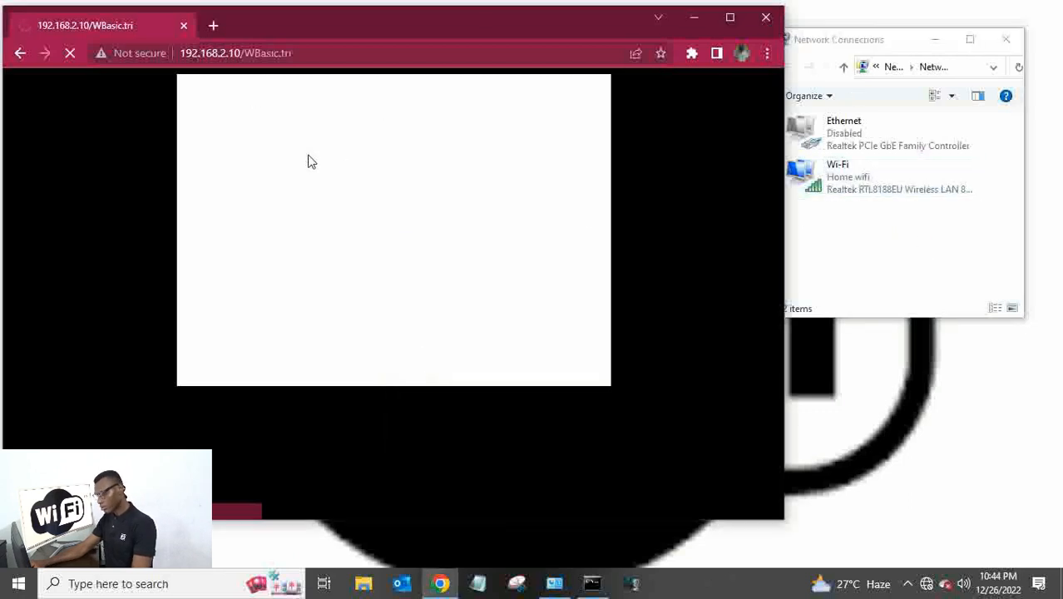
double_click(304, 54)
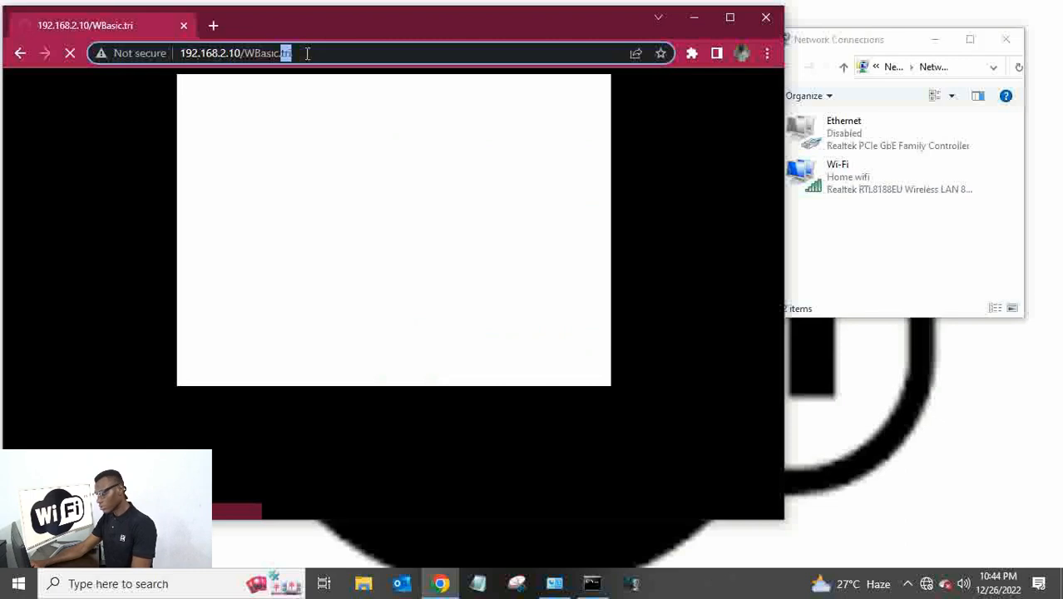
key(BackSpace)
key(BackSpace)
key(BackSpace)
key(BackSpace)
key(BackSpace)
key(BackSpace)
key(BackSpace)
key(BackSpace)
key(BackSpace)
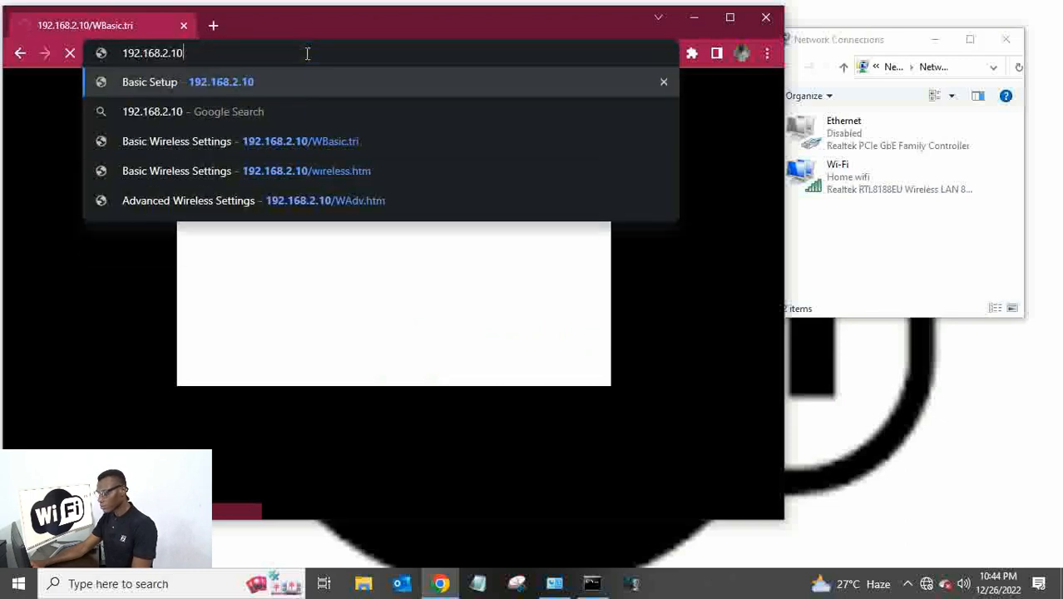
key(Return)
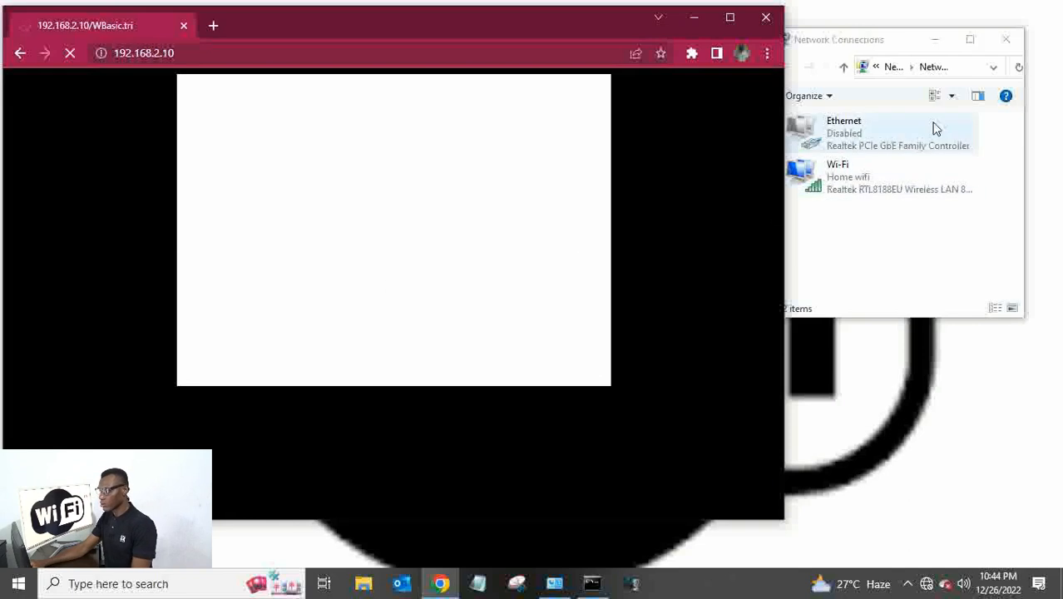
Enable the disabled Ethernet adapter again.
right_click(865, 134)
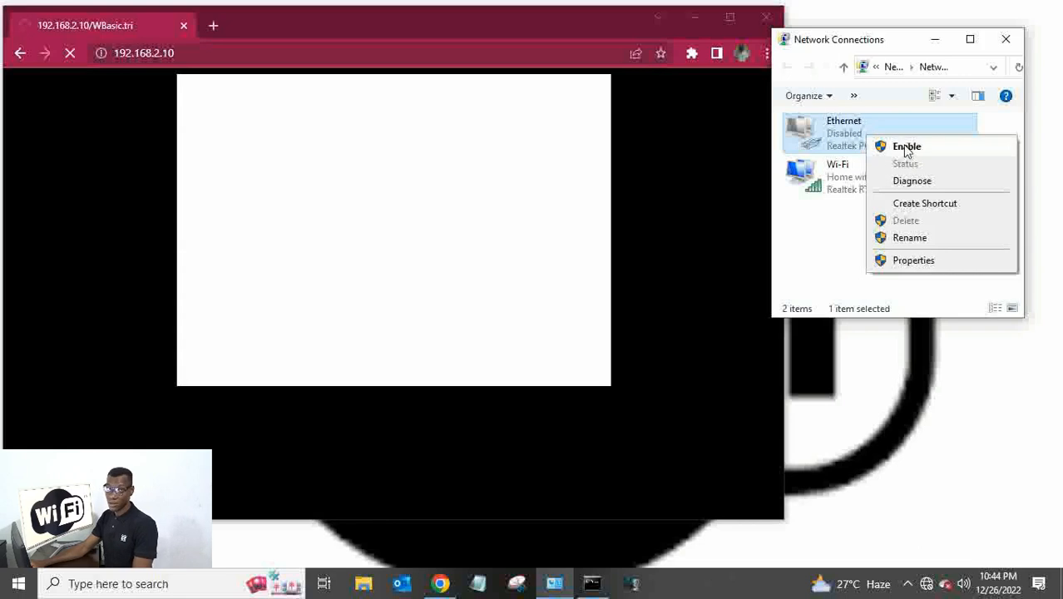
click(907, 148)
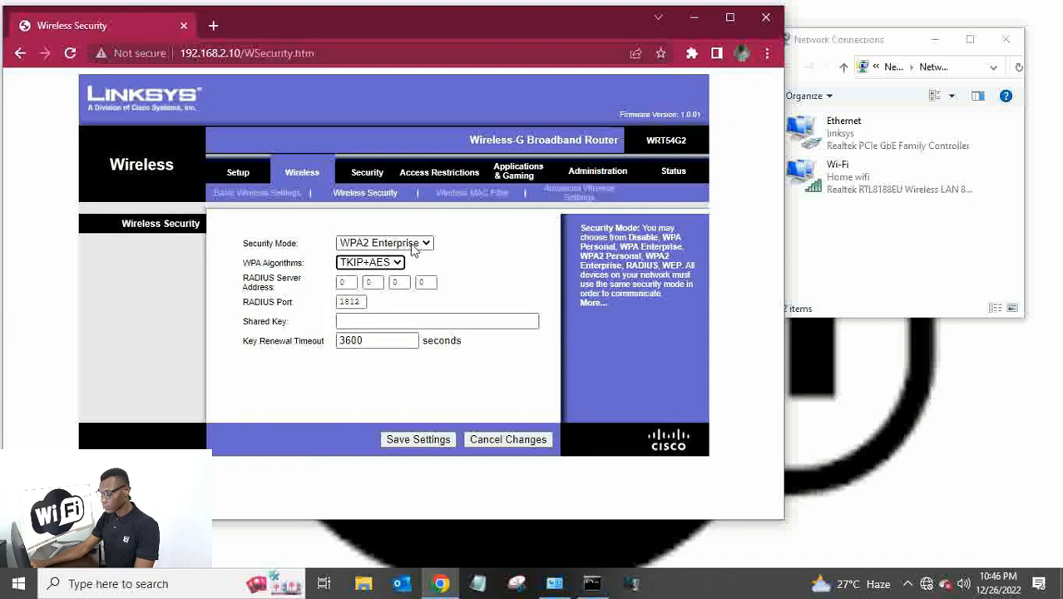
Try WPA2 Personal with TKIP+AES, then WPA Personal with AES and TKIP algorithms.
click(413, 242)
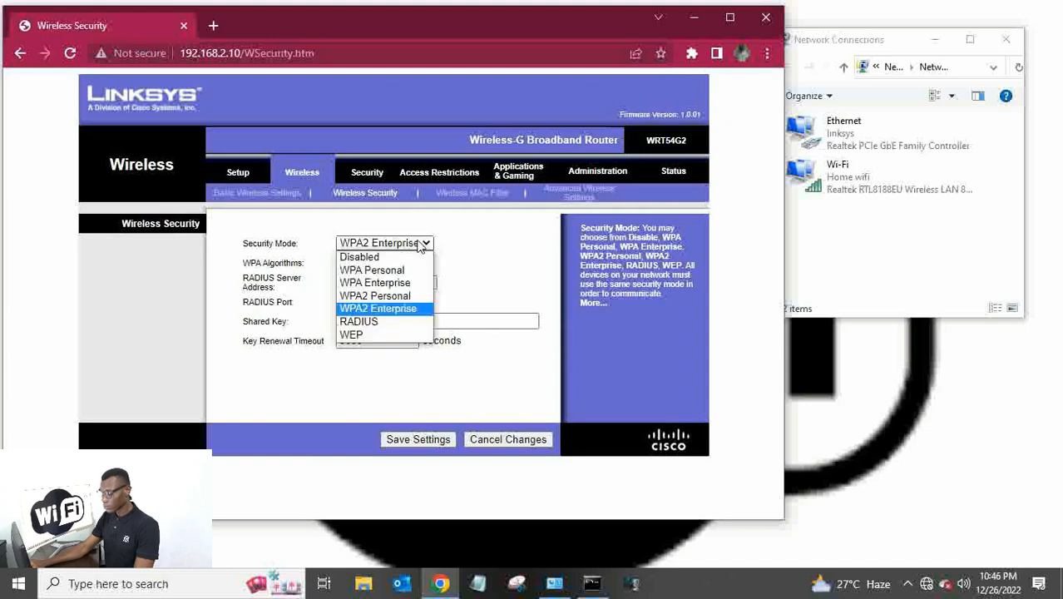
click(385, 296)
click(398, 263)
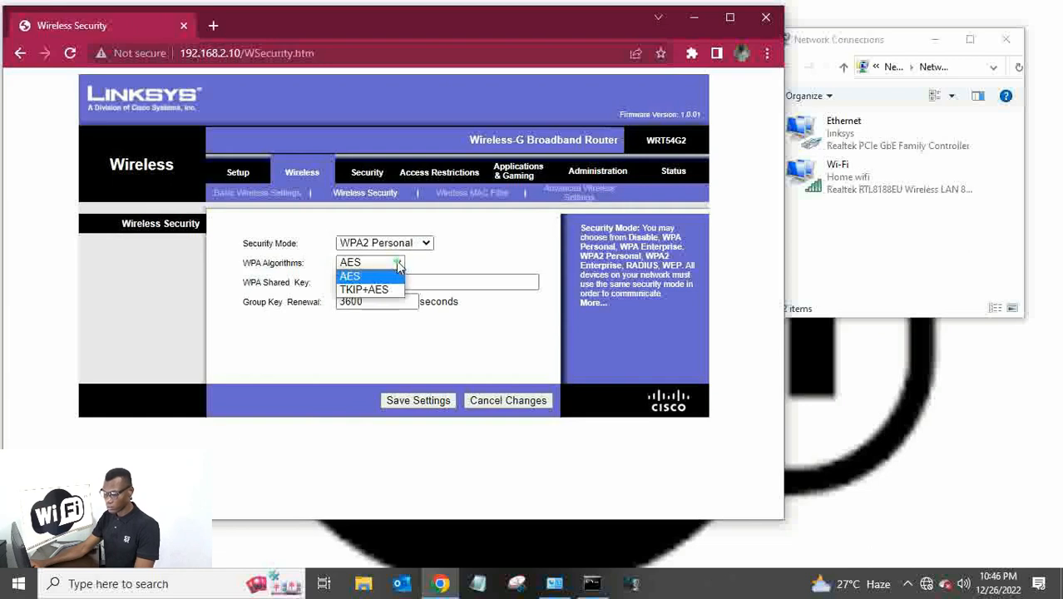
click(373, 290)
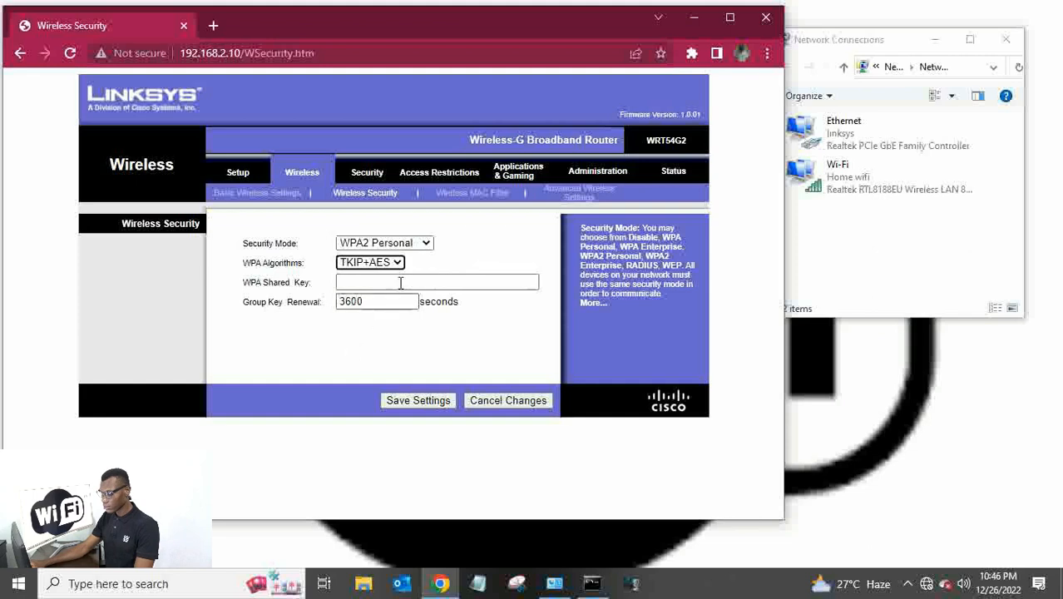
click(426, 244)
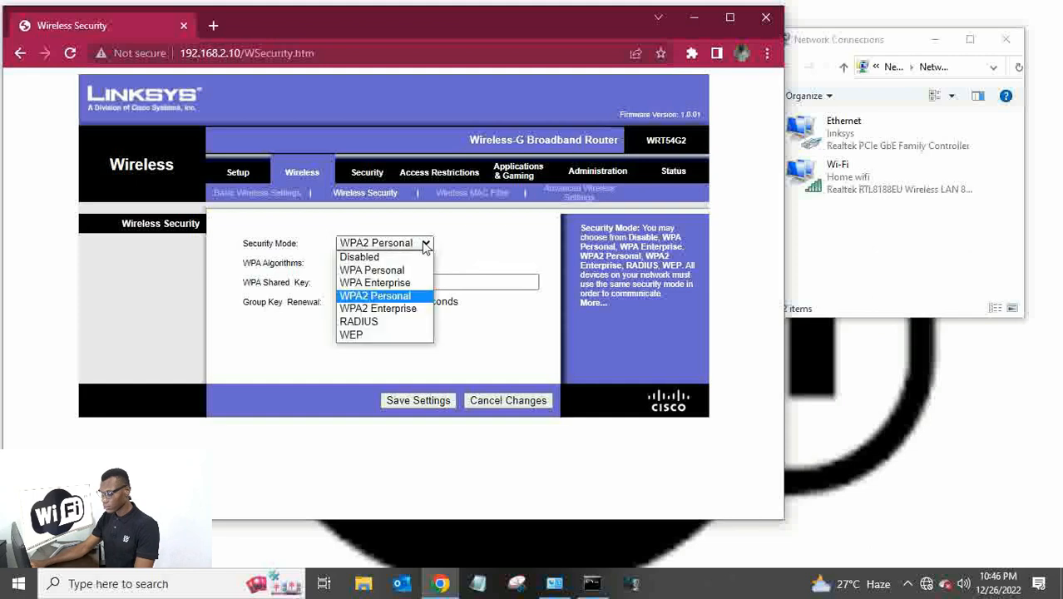
click(390, 271)
click(370, 263)
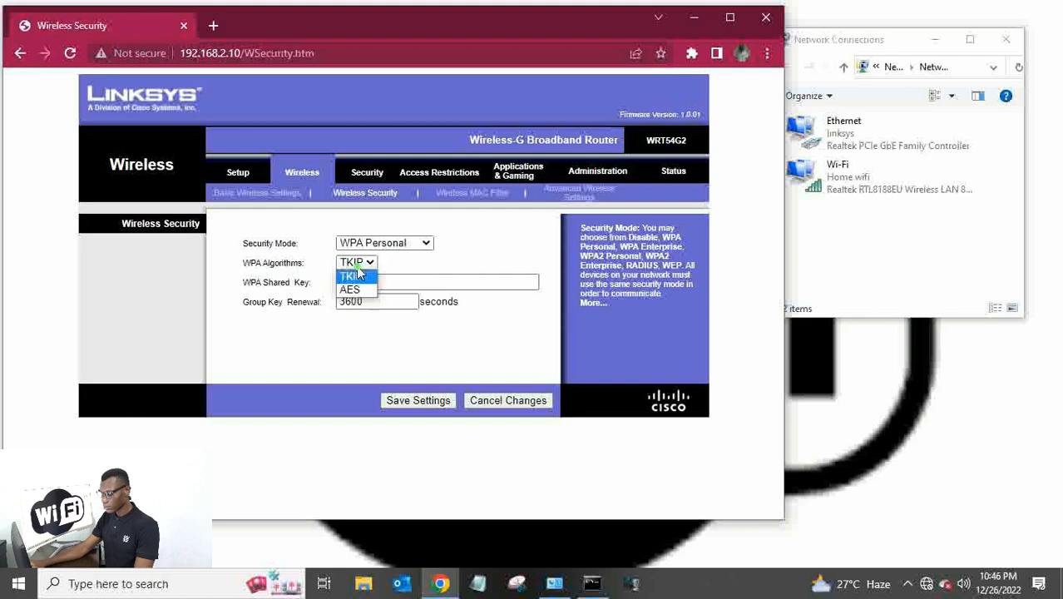
click(353, 290)
click(369, 262)
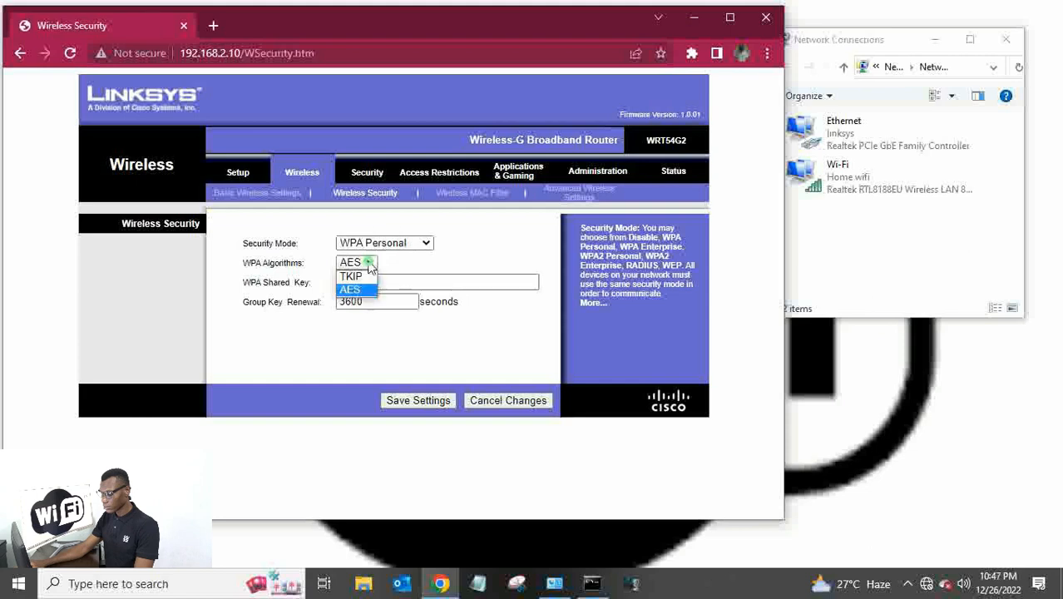
click(366, 277)
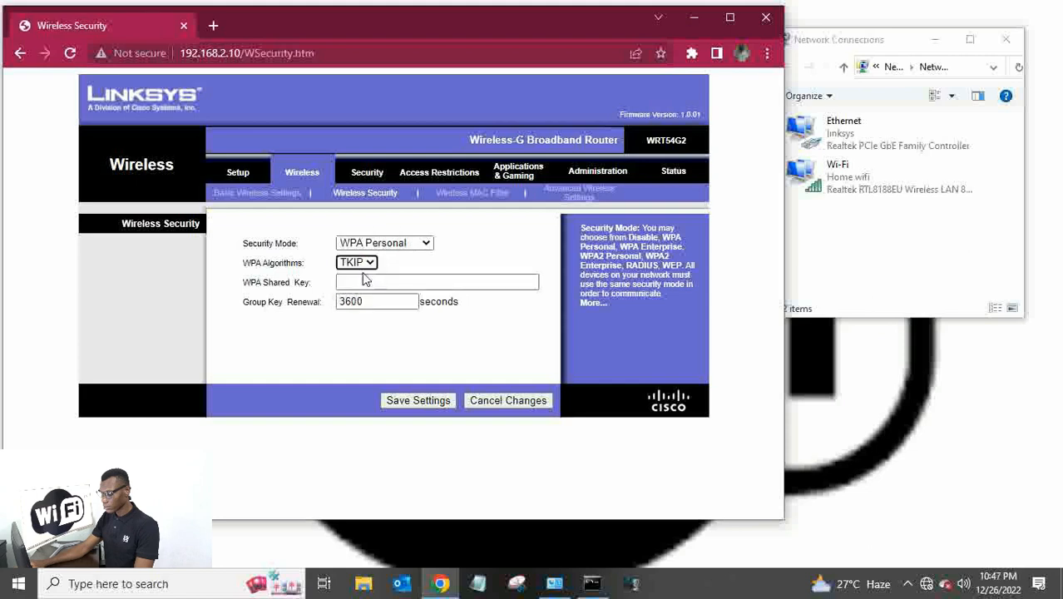
Look at WEP security mode, then return to WPA Personal keeping TKIP.
click(423, 245)
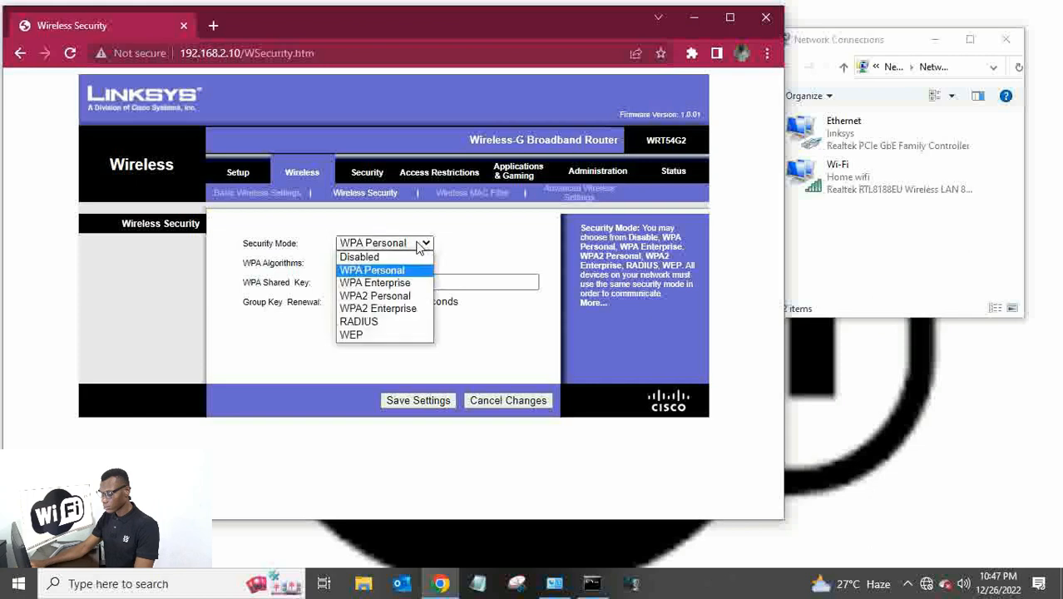
click(361, 335)
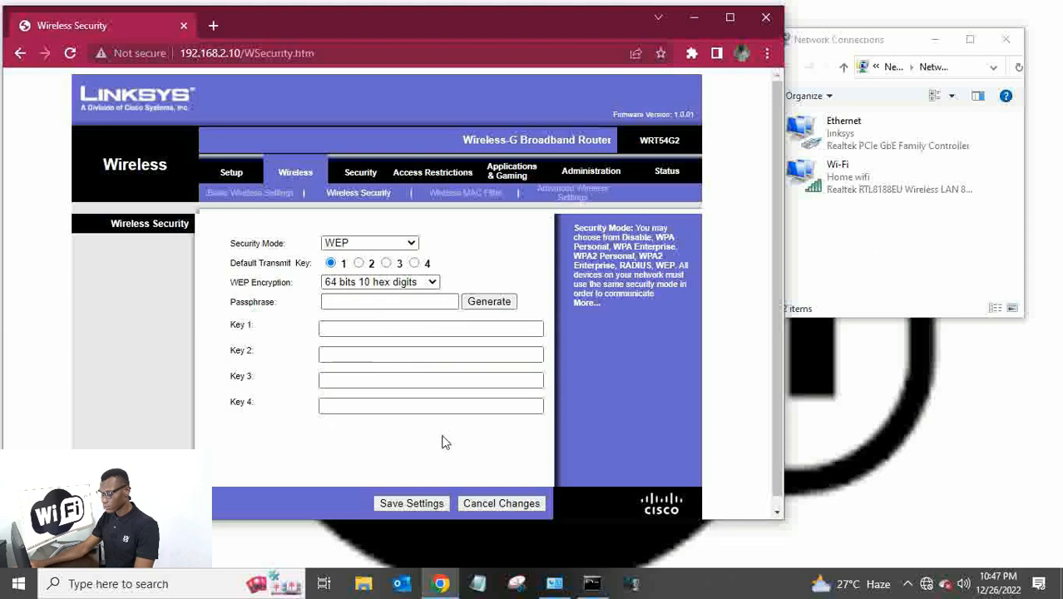
click(413, 242)
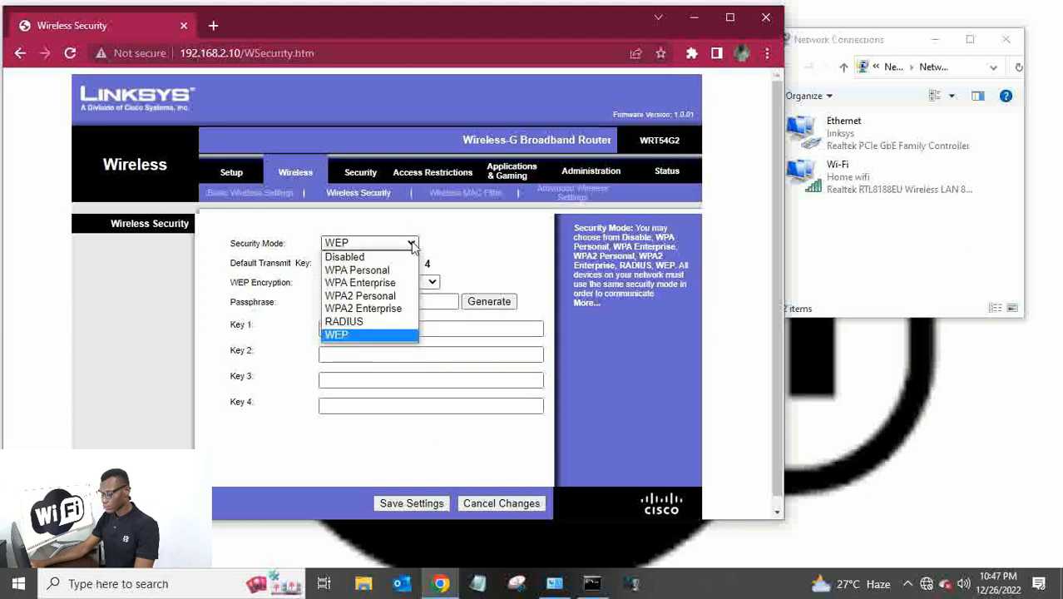
click(372, 274)
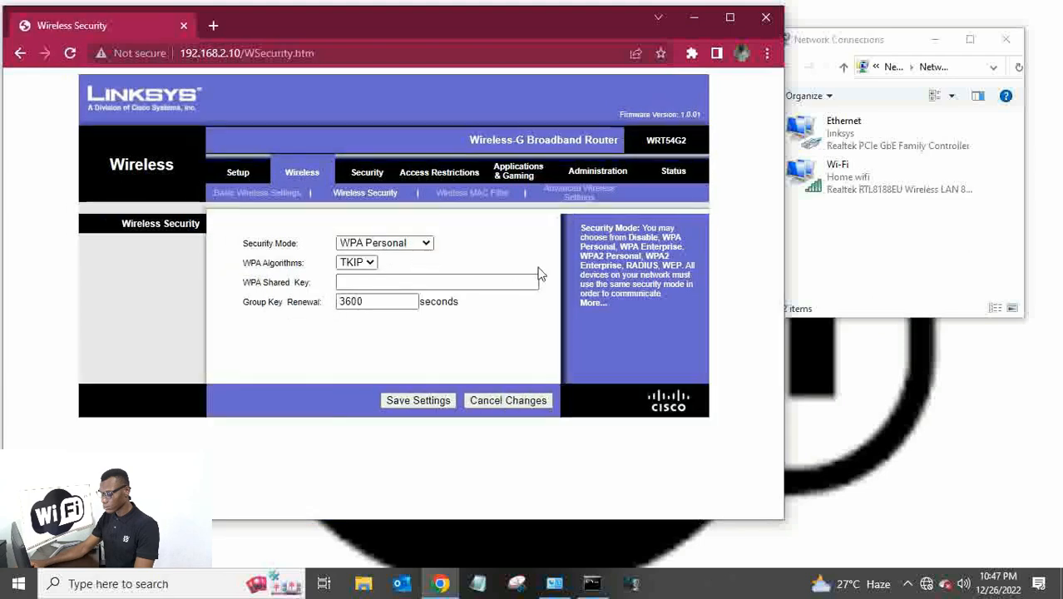
click(366, 264)
click(368, 268)
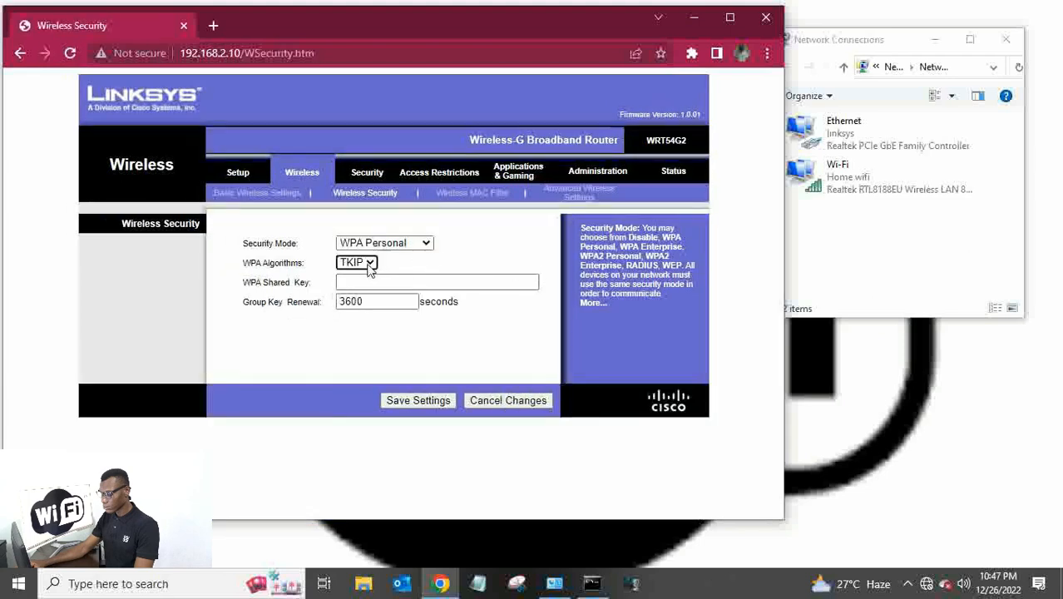
Settle on WPA2 Personal security with TKIP+AES and go to the WPA Shared Key box.
click(393, 243)
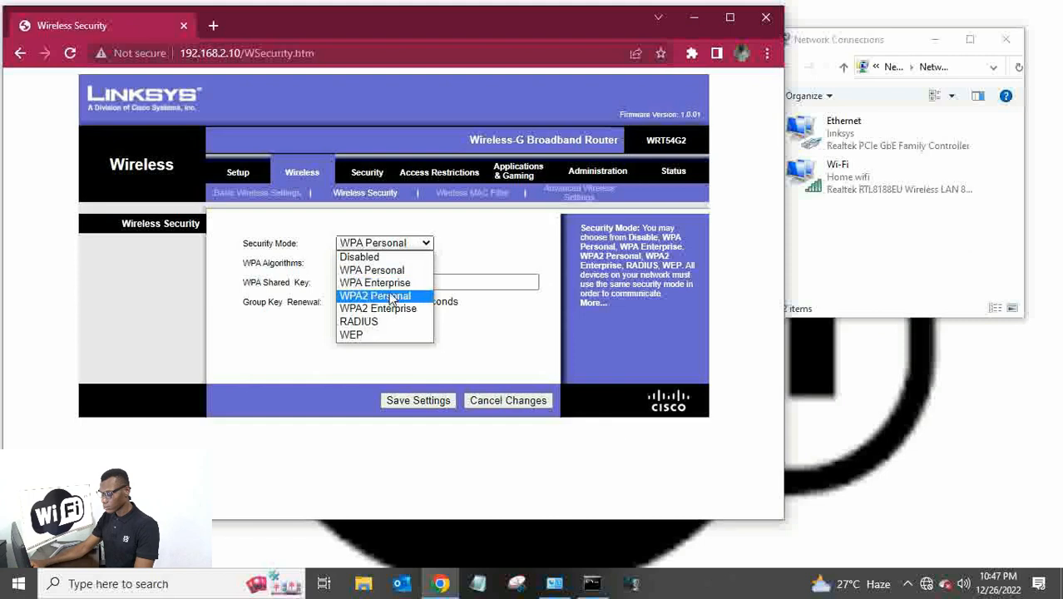
click(390, 297)
click(387, 263)
click(370, 289)
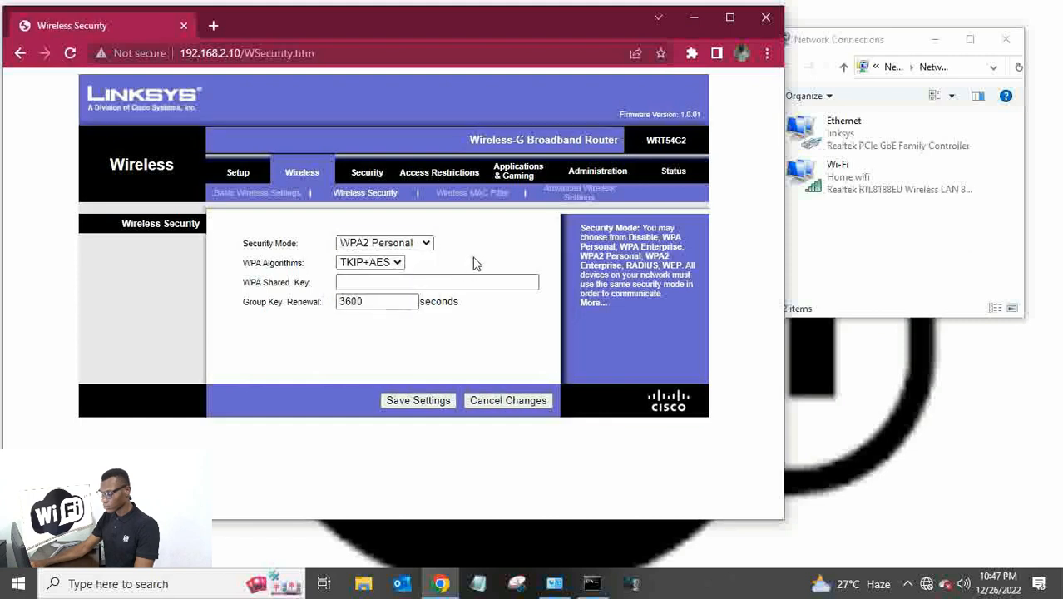
click(446, 282)
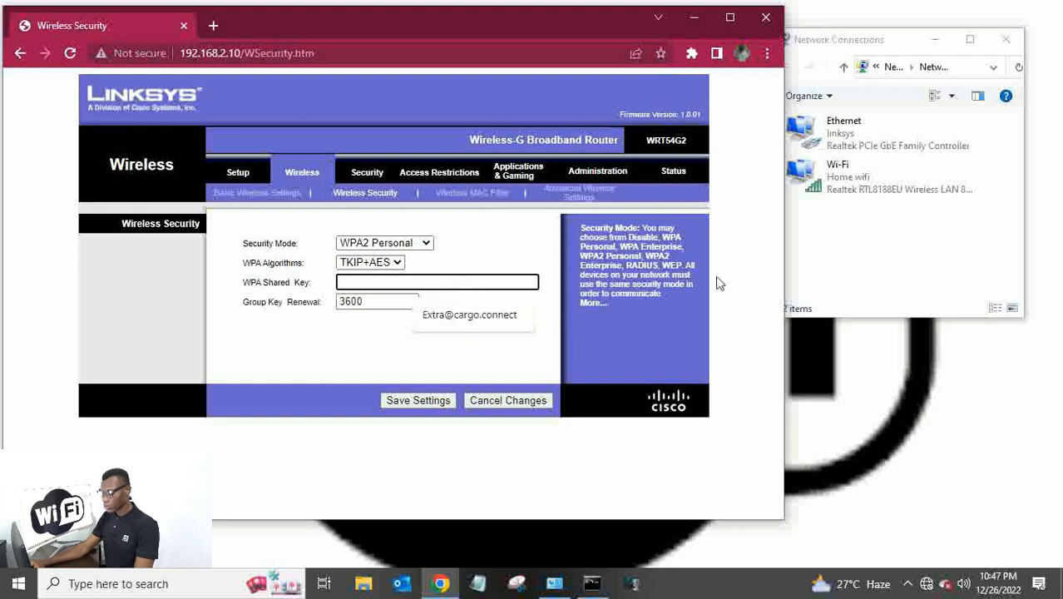
Dismiss the key-length alert, enter a new WPA shared key with typos corrected, then select it.
key(Return)
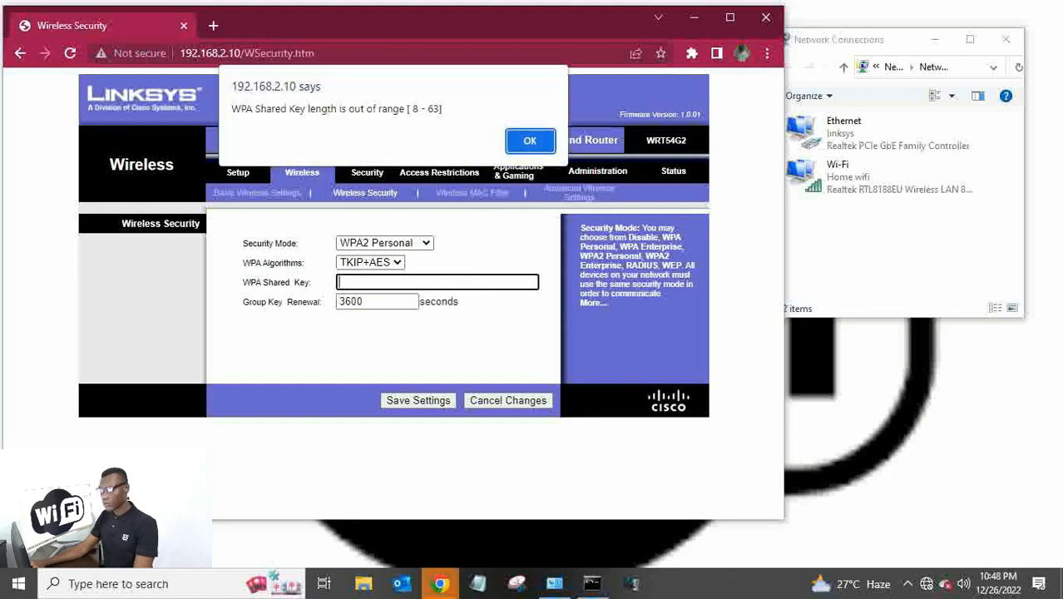
text(P)
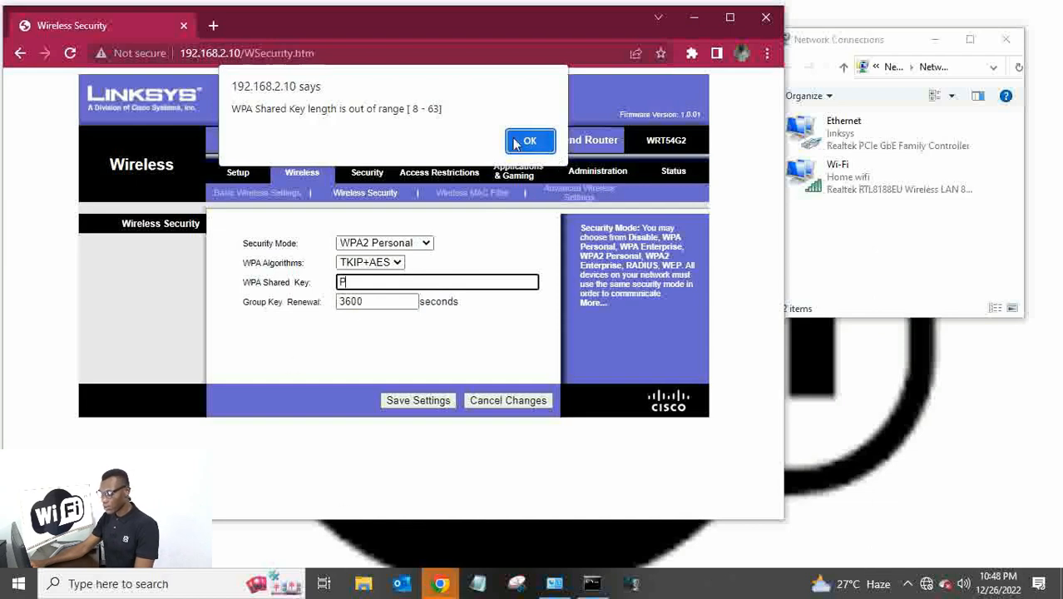
click(528, 141)
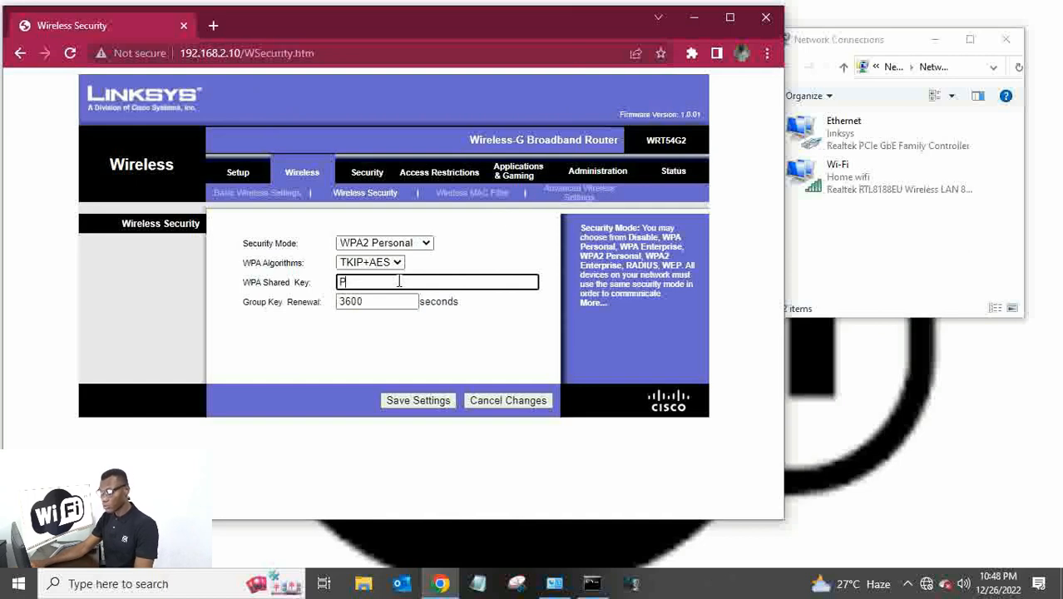
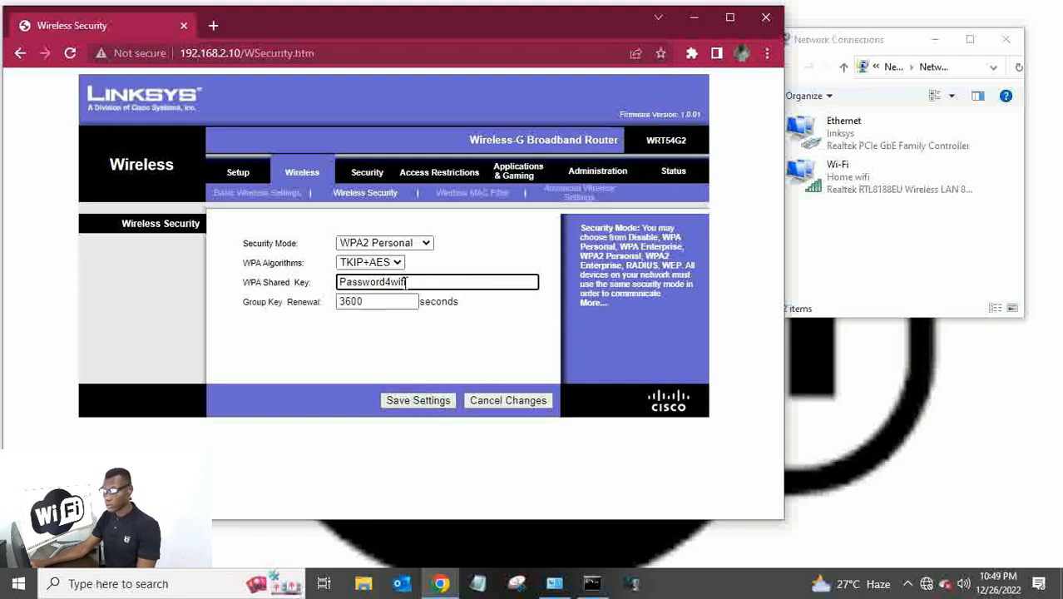
drag(409, 282, 336, 282)
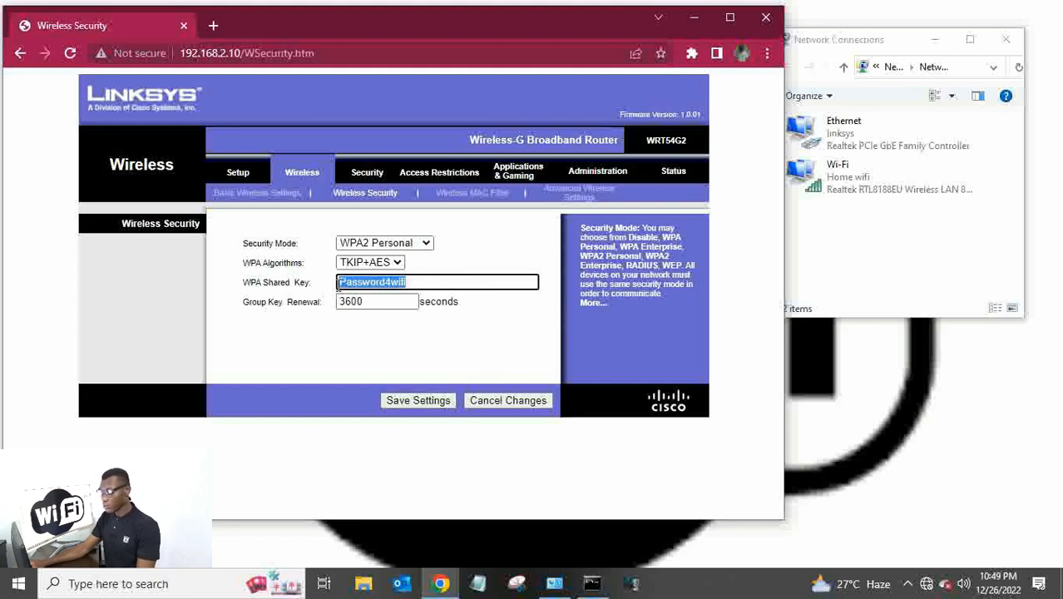
Open a new Notepad beside the router page and paste the copied shared key into it.
click(478, 583)
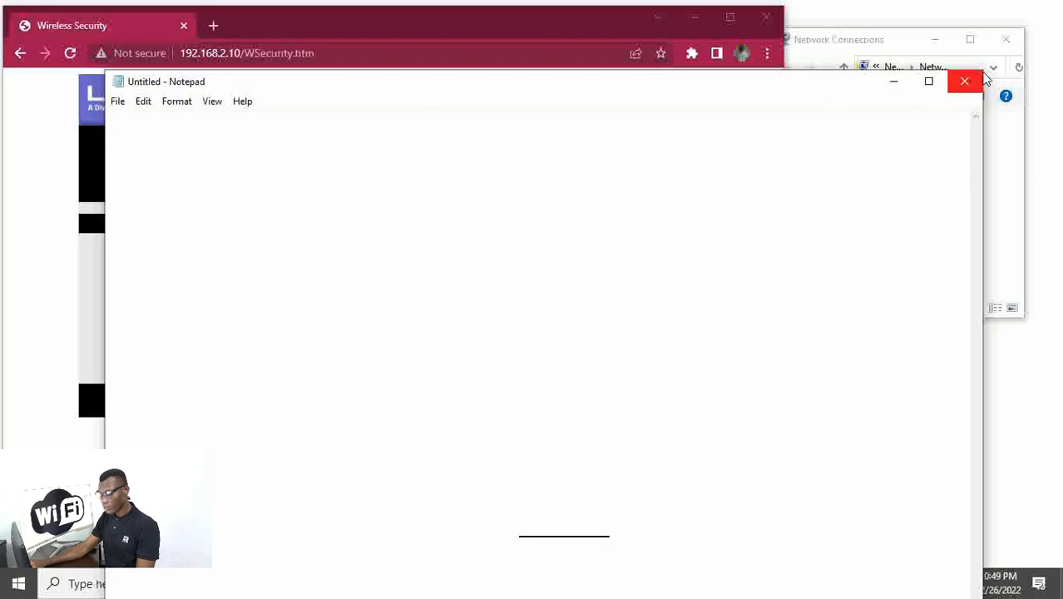
drag(981, 73, 562, 293)
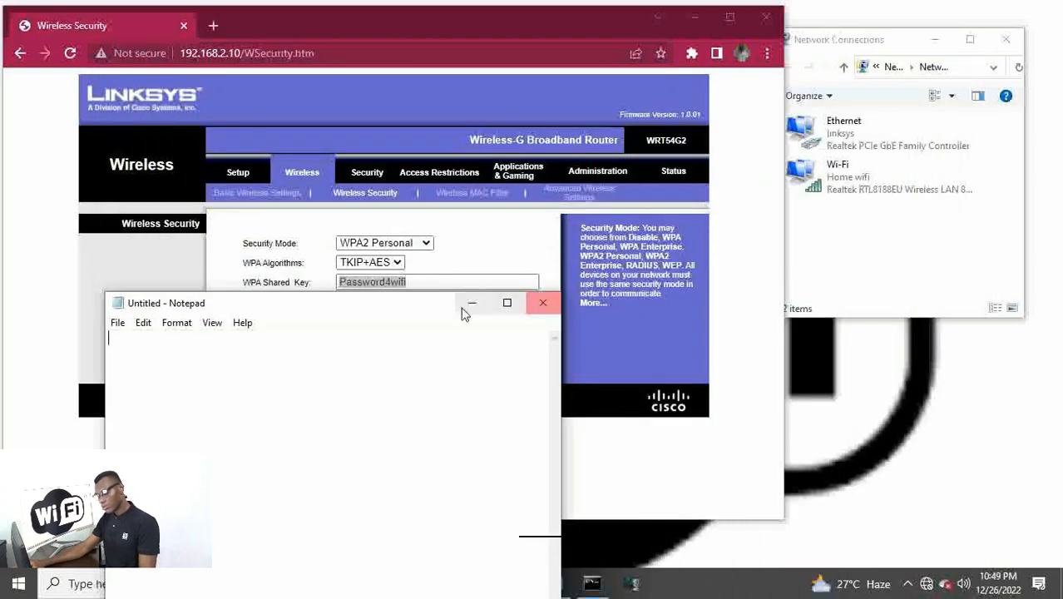
drag(370, 322, 825, 143)
double_click(378, 281)
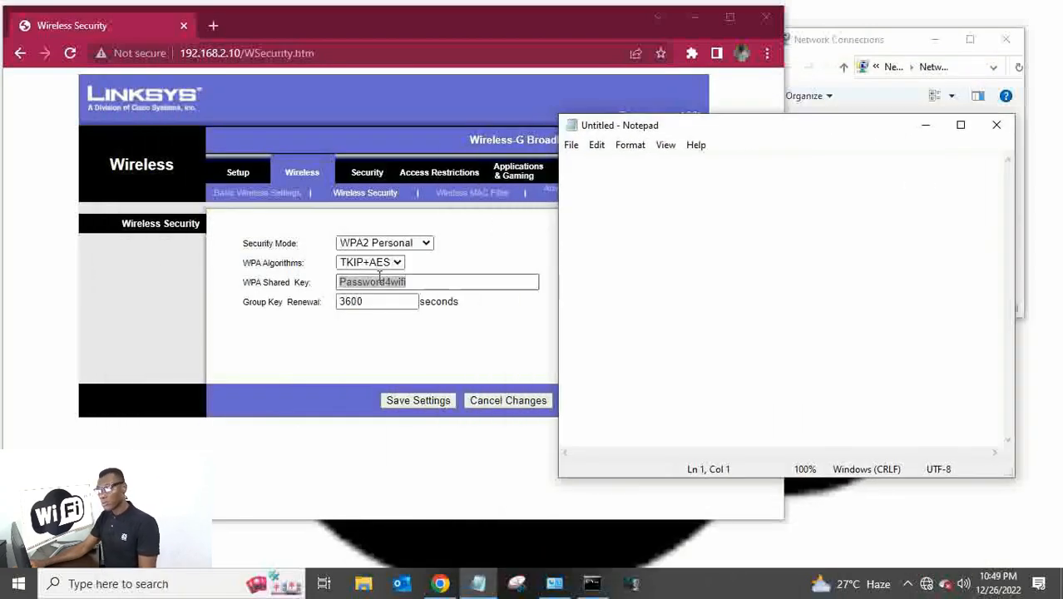
right_click(379, 282)
click(418, 339)
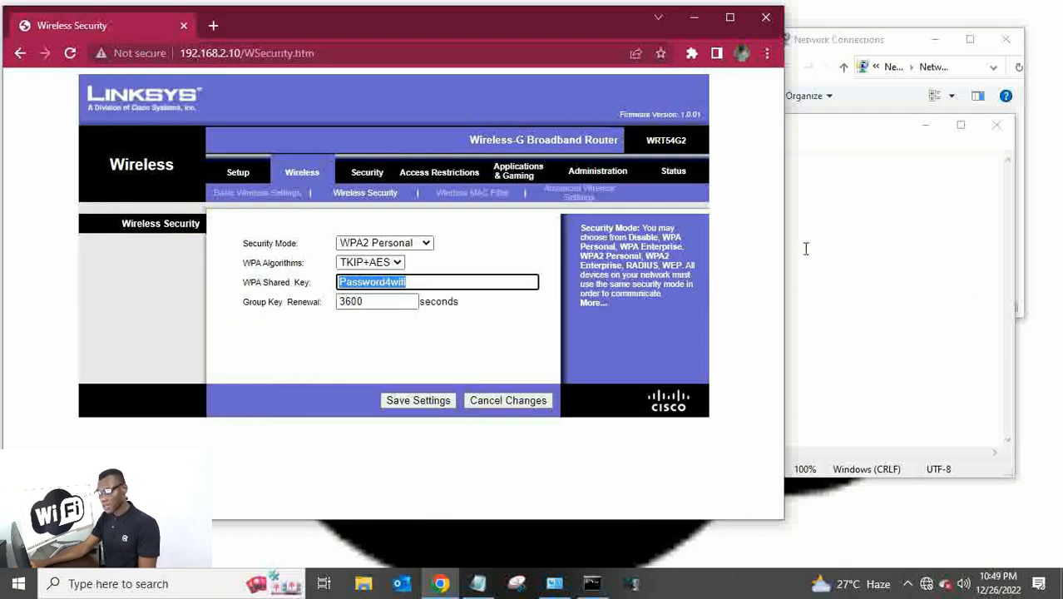
click(839, 242)
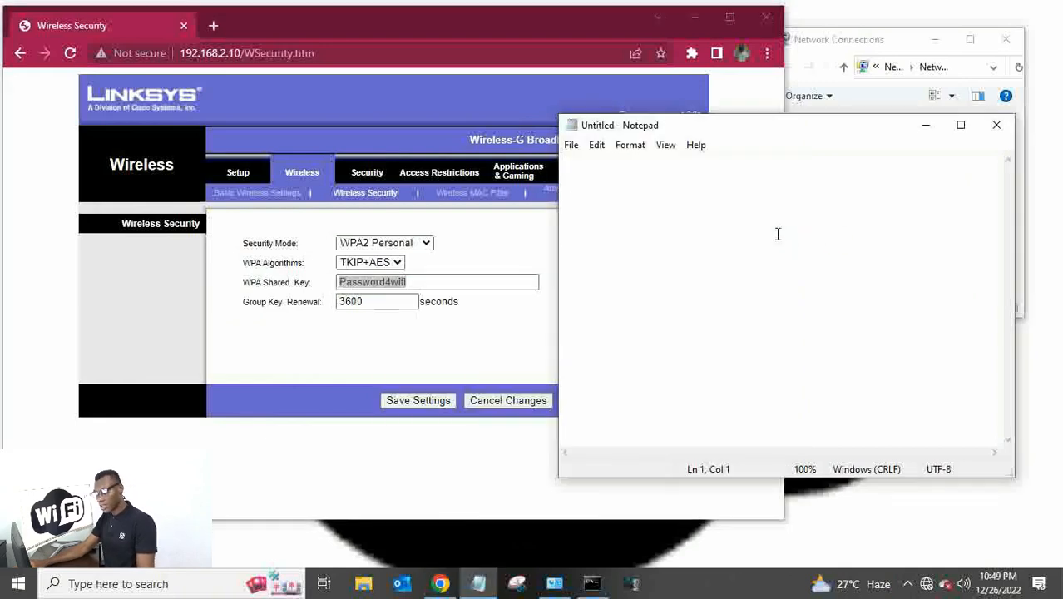
key(ctrl+v)
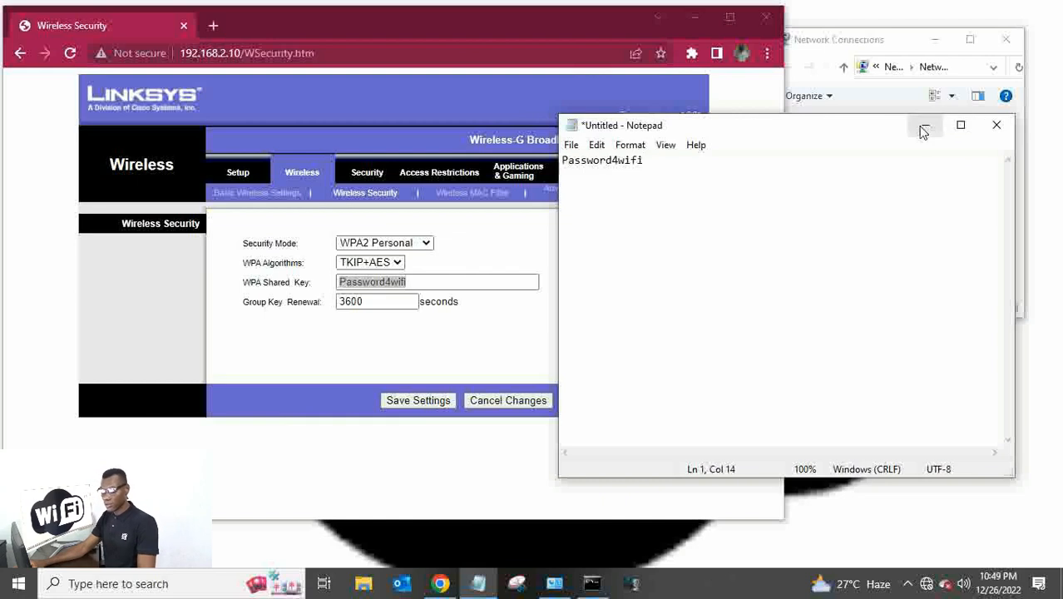
Close Notepad's File menu unsaved and minimize Notepad to uncover the router page.
click(572, 145)
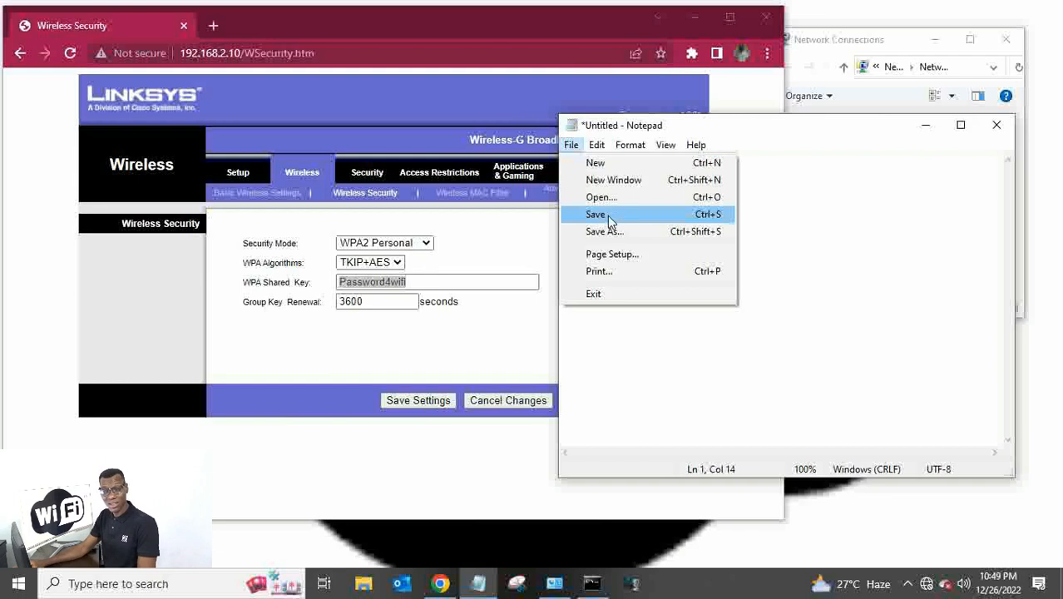
click(930, 132)
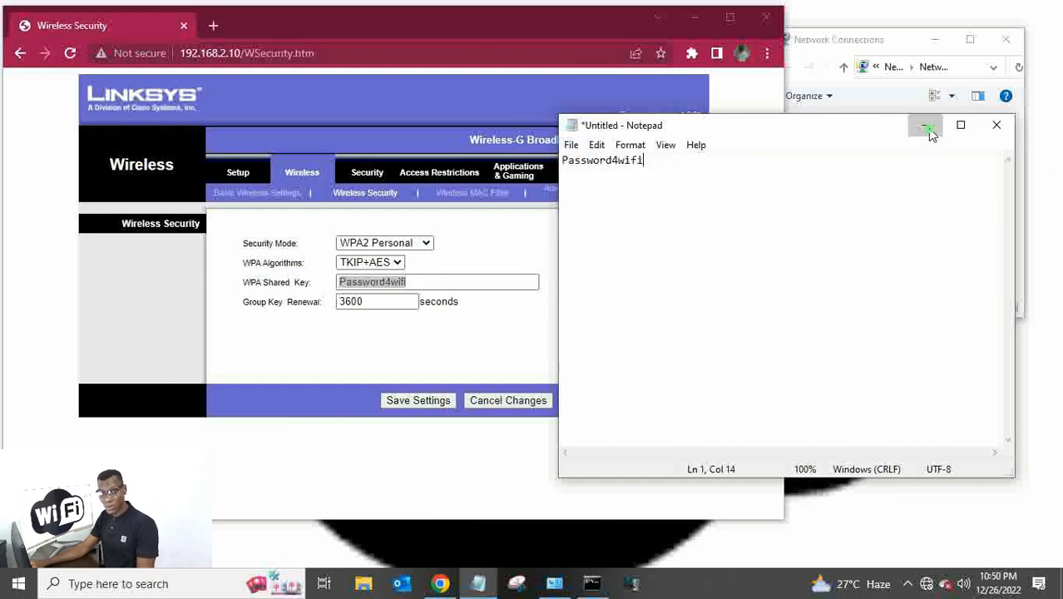
click(930, 131)
click(420, 349)
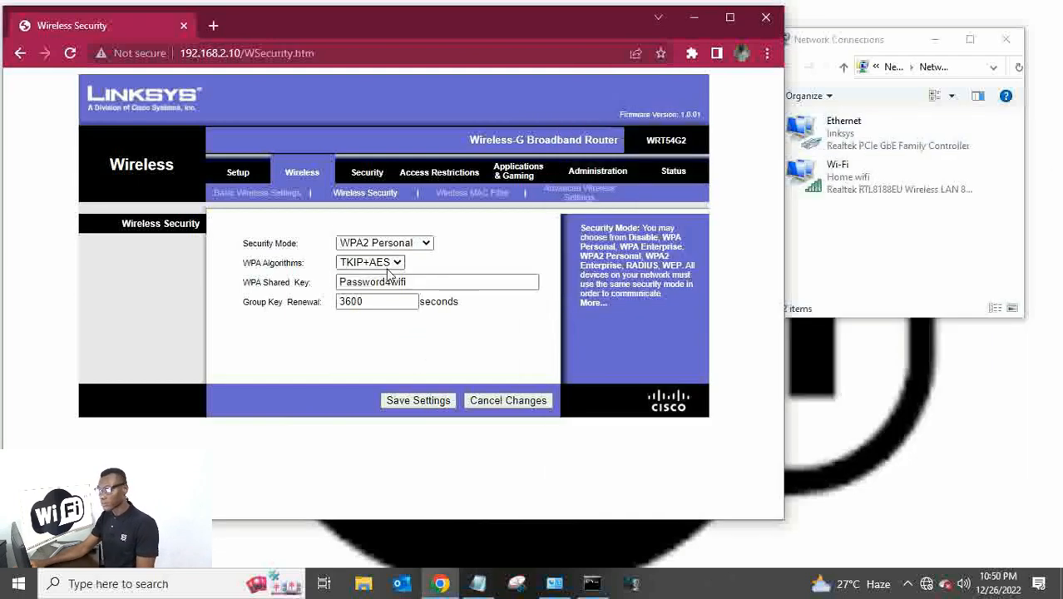
Save the WPA2 Personal TKIP+AES settings and continue back to Wireless Security.
click(417, 402)
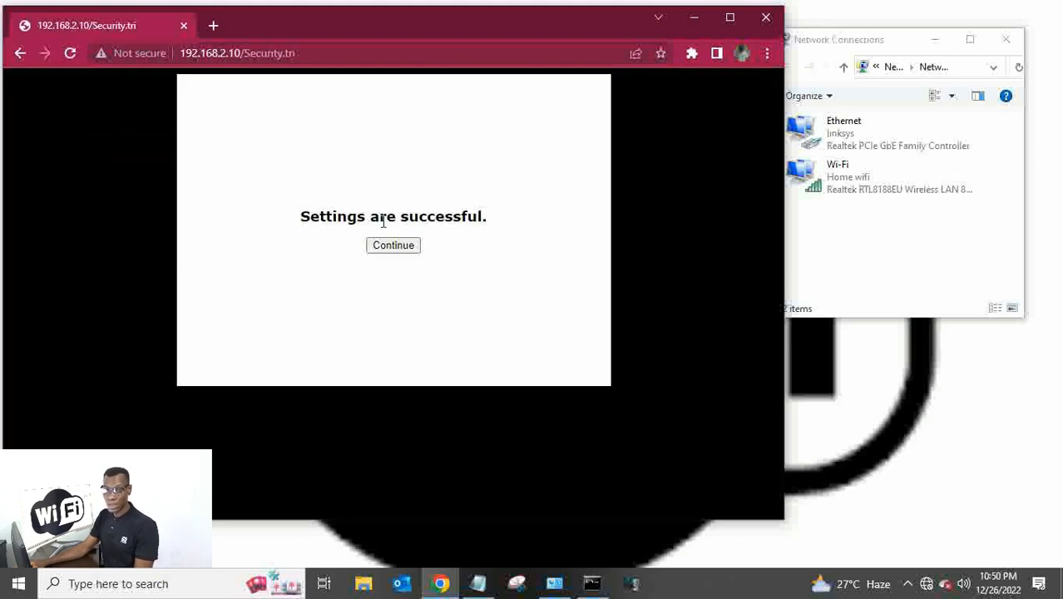
click(392, 246)
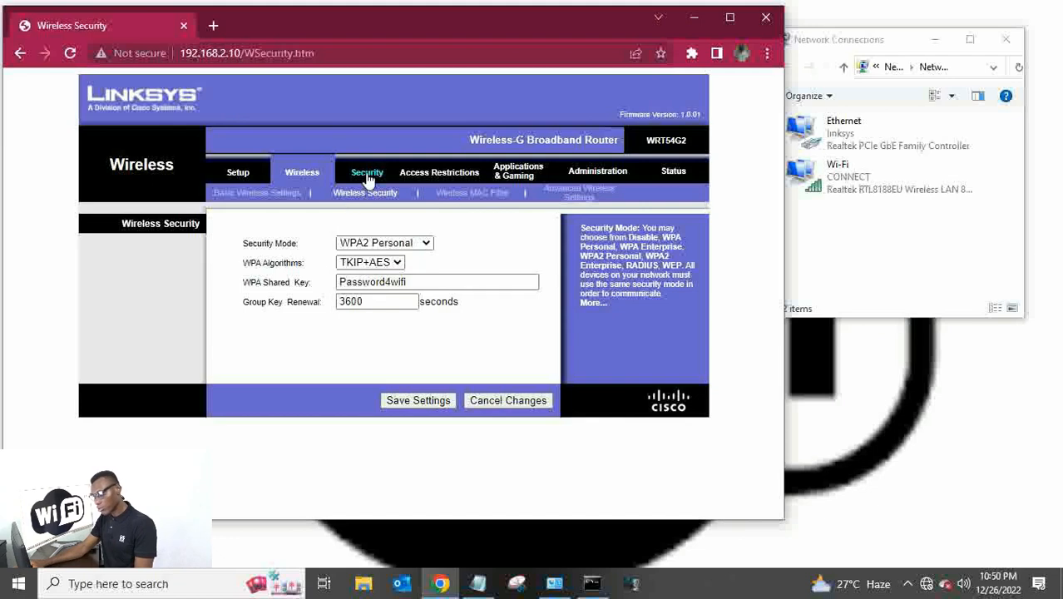
Review Status pages for LAN IP 192.168.2.10, SSID Home wifi and channel 6, then open Basic Wireless Settings.
click(674, 171)
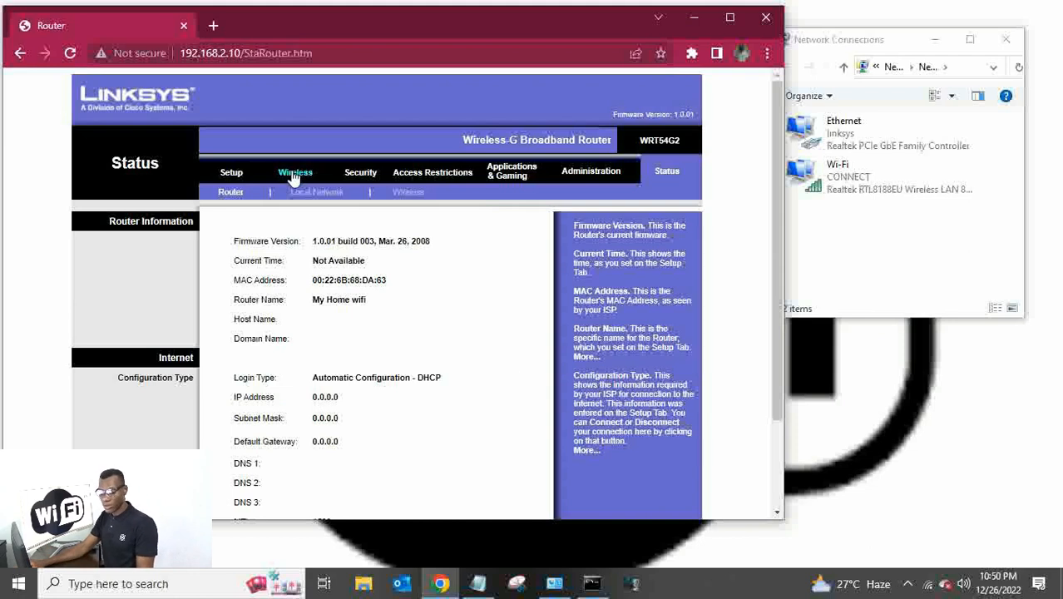
click(314, 192)
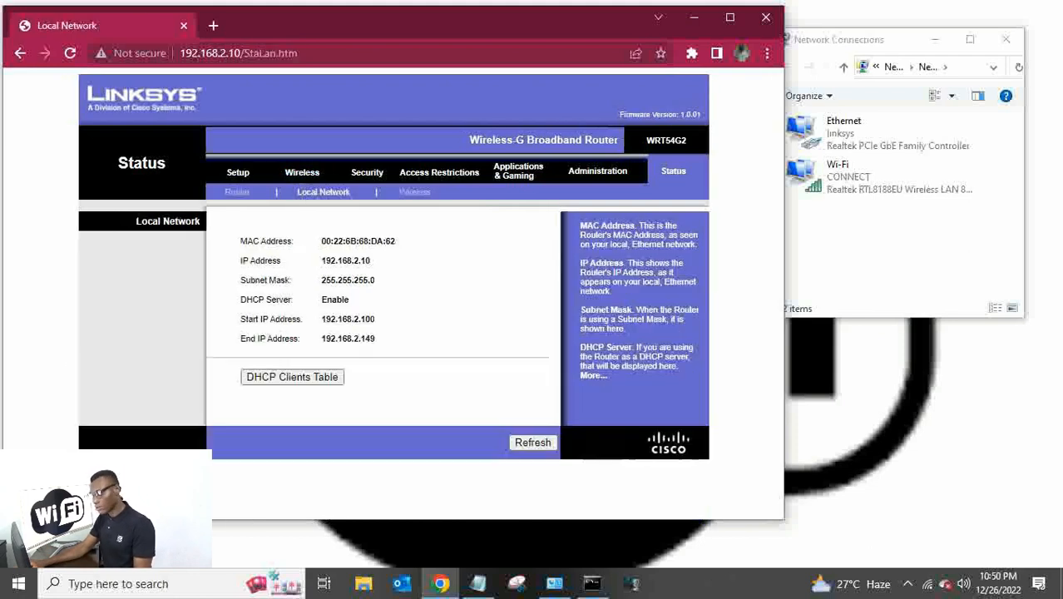
click(237, 193)
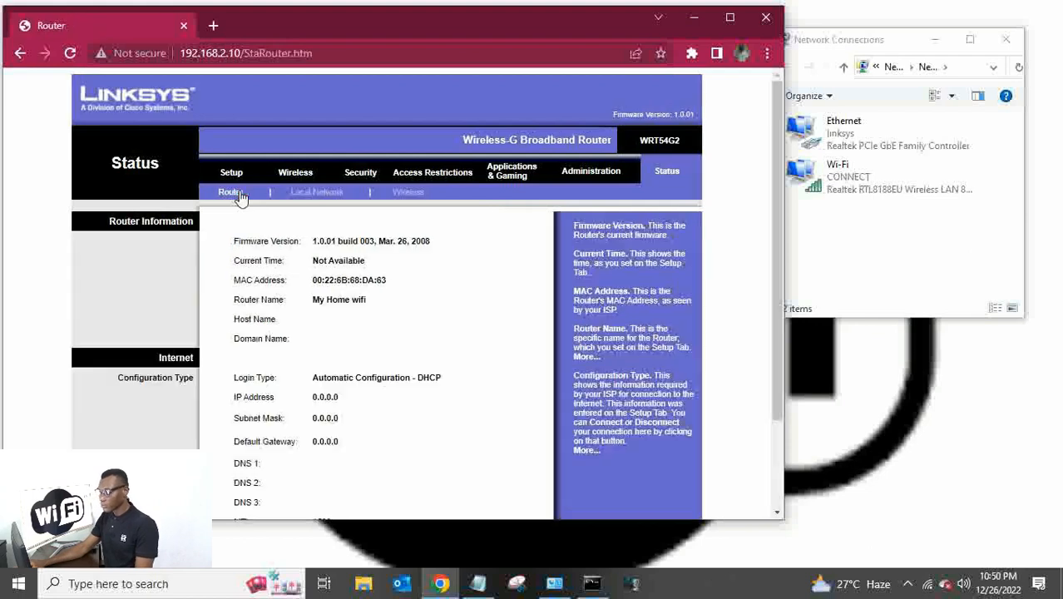
click(302, 197)
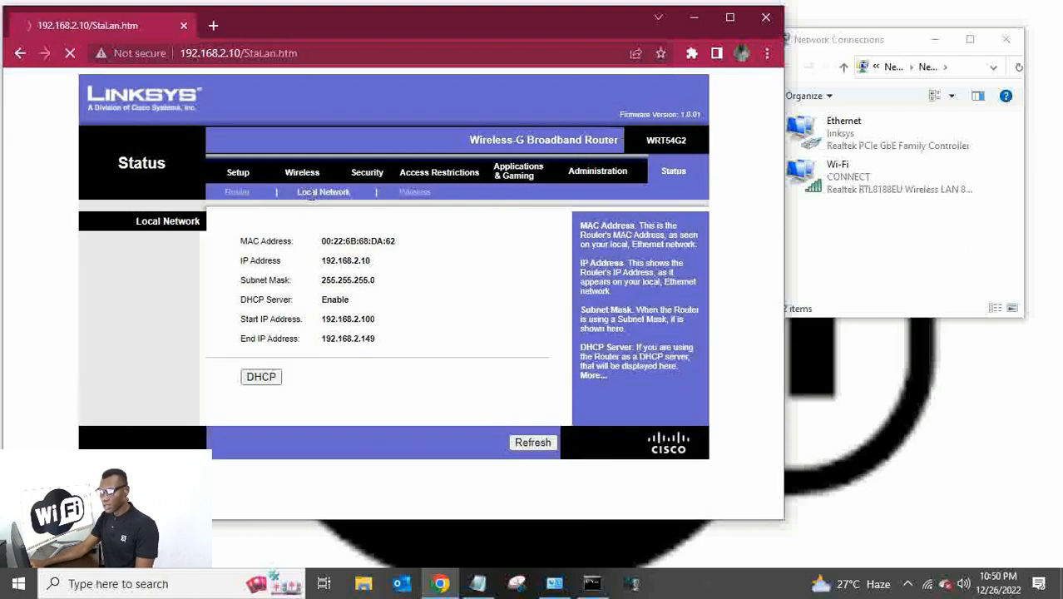
click(409, 197)
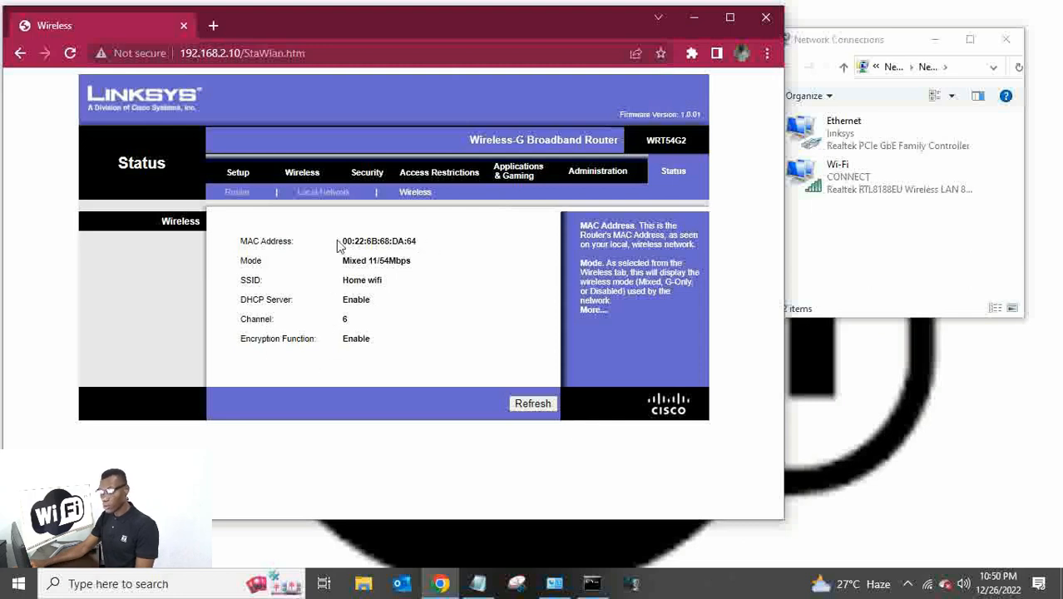
click(521, 404)
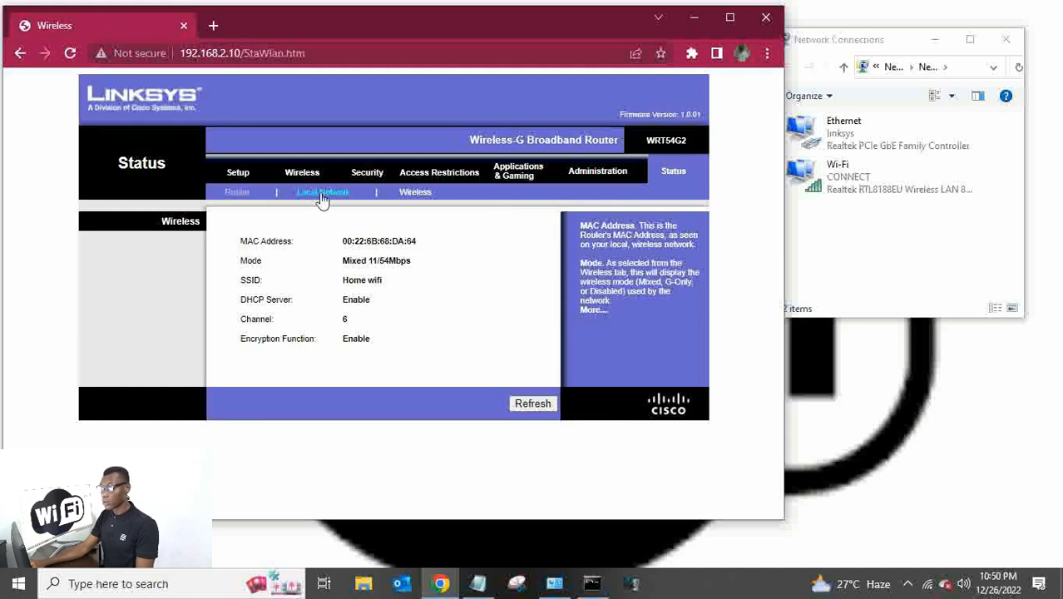
click(300, 174)
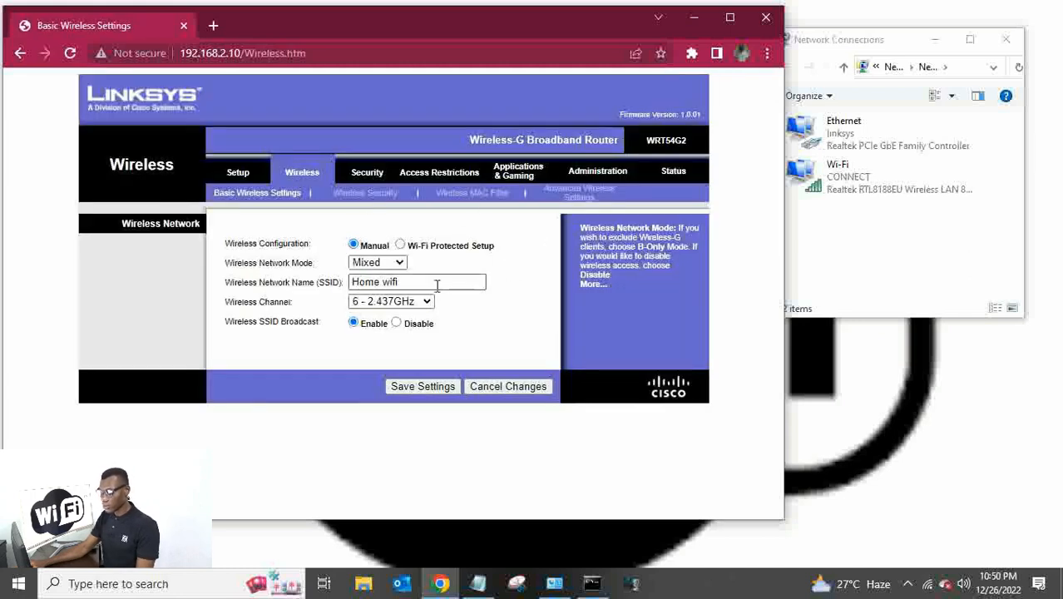
Re-save the WPA2 Personal (TKIP+AES) wireless security settings and return to the Wireless Security form.
click(378, 200)
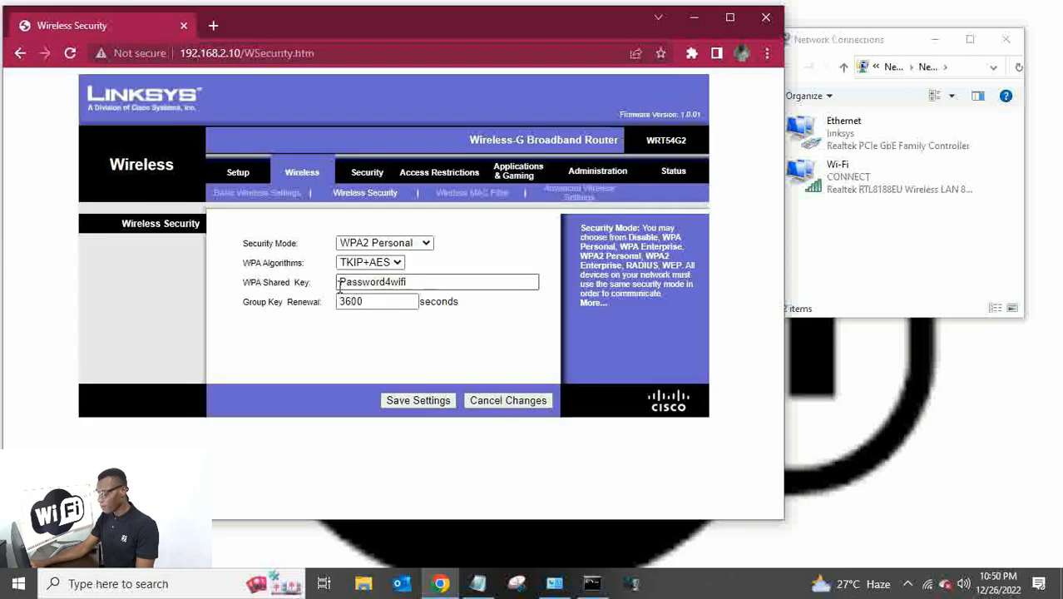
click(433, 401)
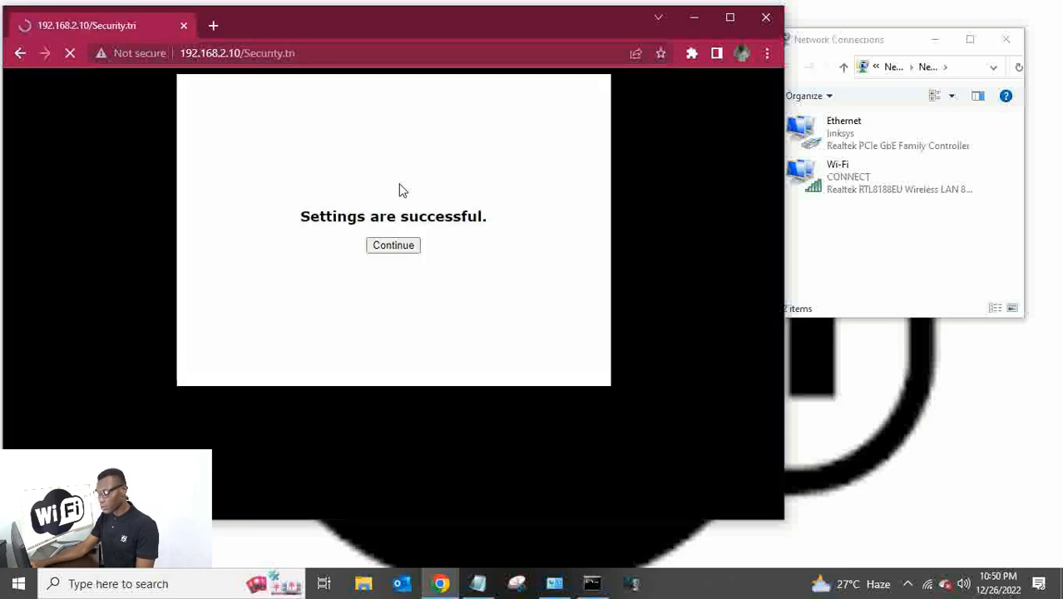
click(405, 252)
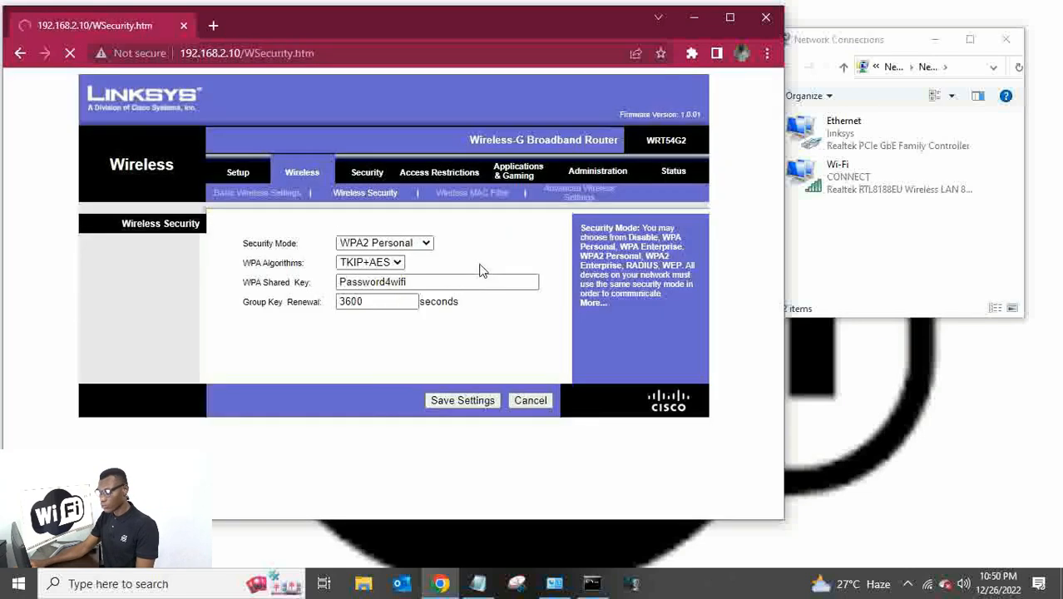
click(928, 583)
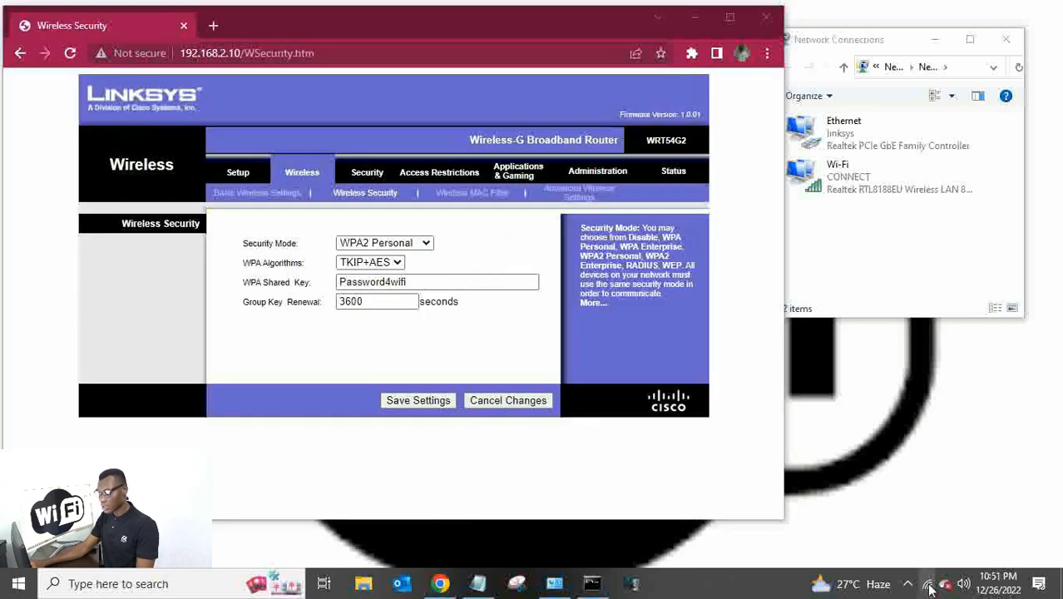
Select Home wifi, turn off Connect automatically, and start connecting to it.
click(841, 307)
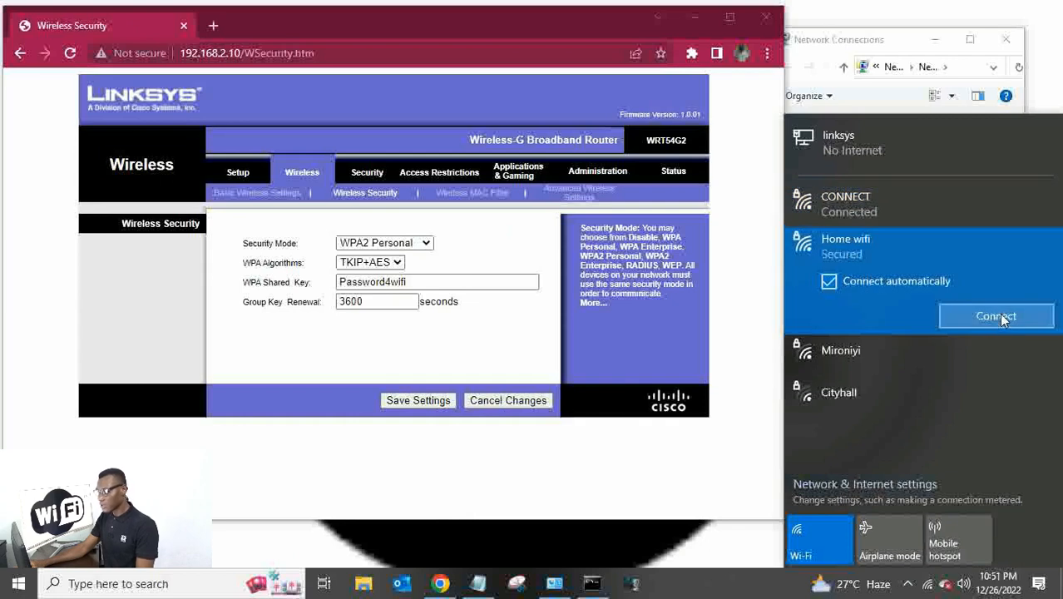
click(884, 203)
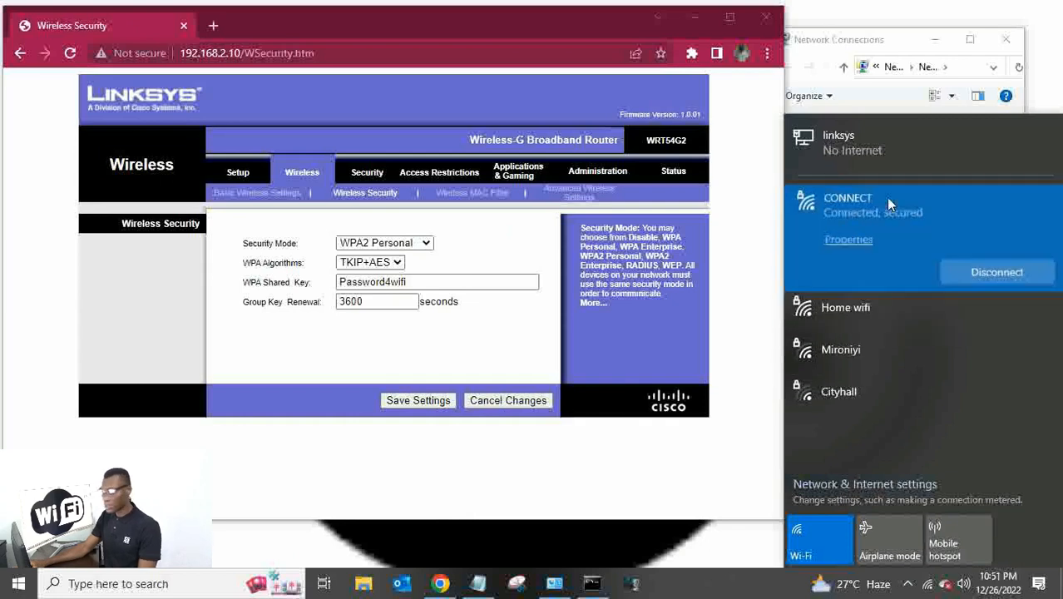
click(902, 313)
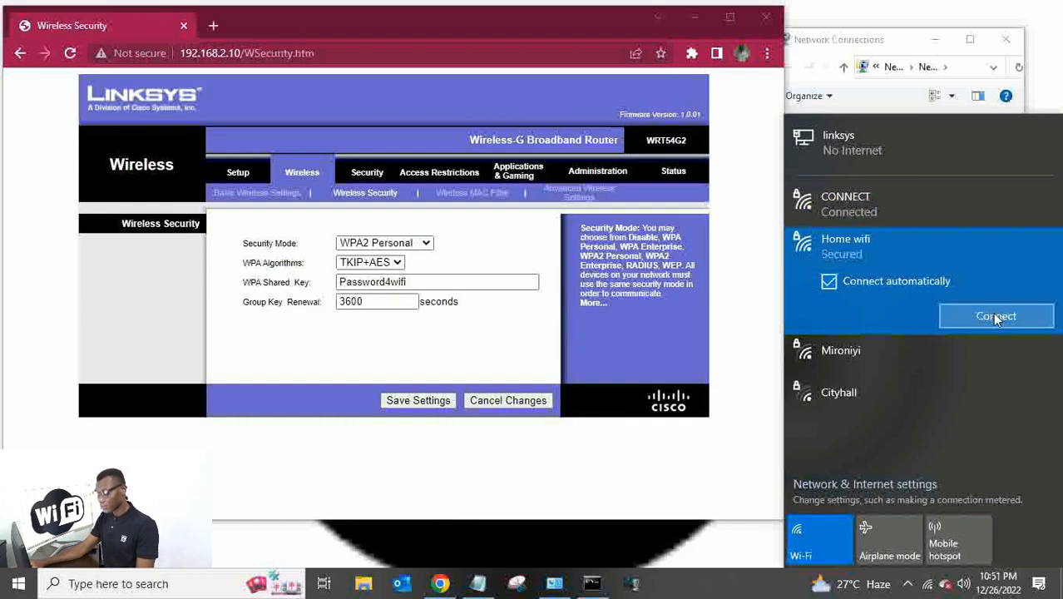
click(842, 285)
click(998, 316)
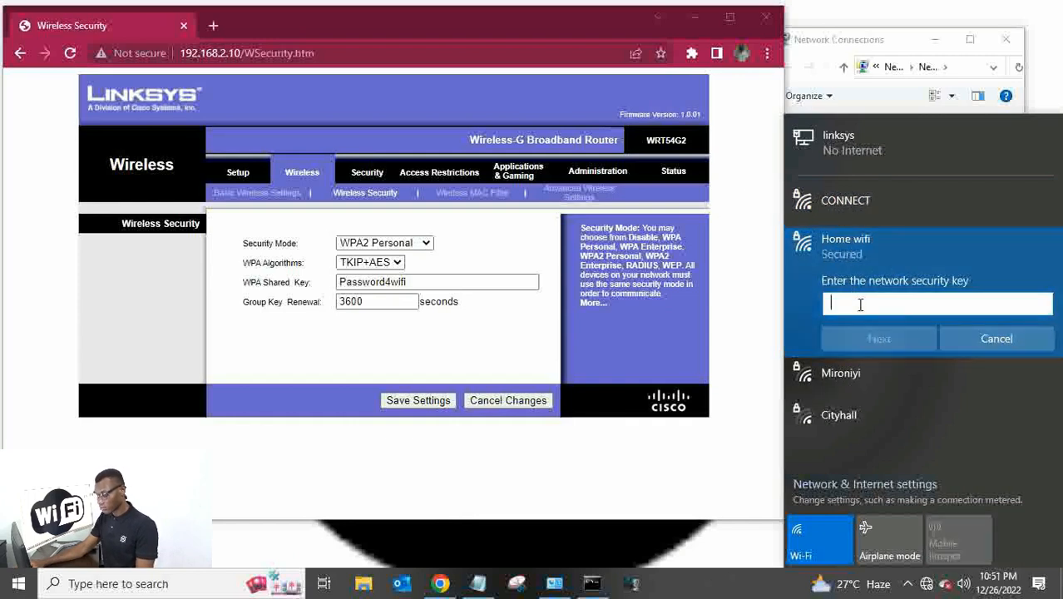
Copy the Wi-Fi key from the Notepad note and paste it as Home wifi's network security key.
click(478, 583)
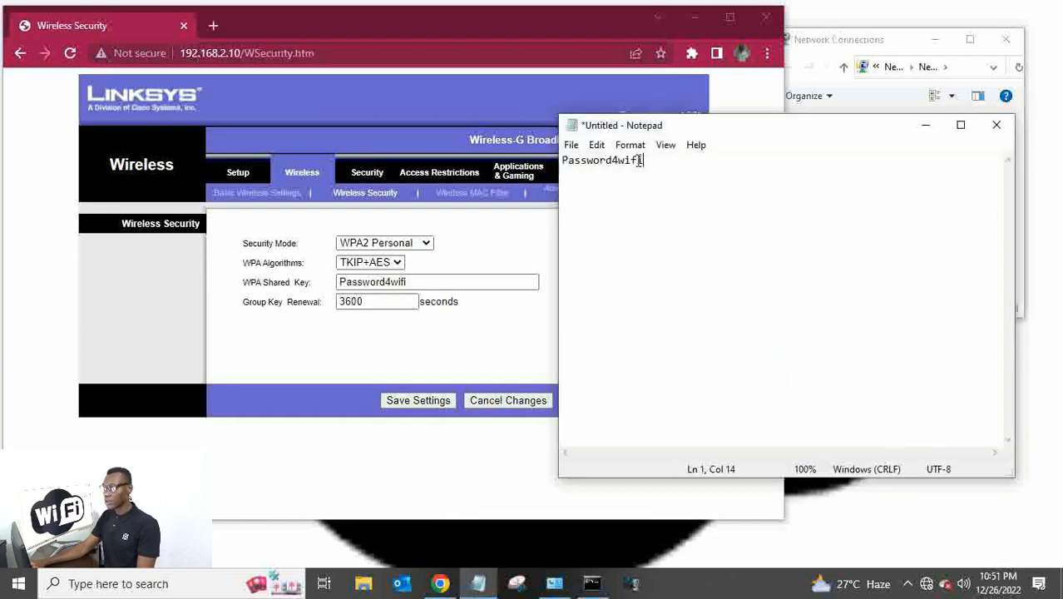
drag(641, 160, 564, 160)
right_click(570, 165)
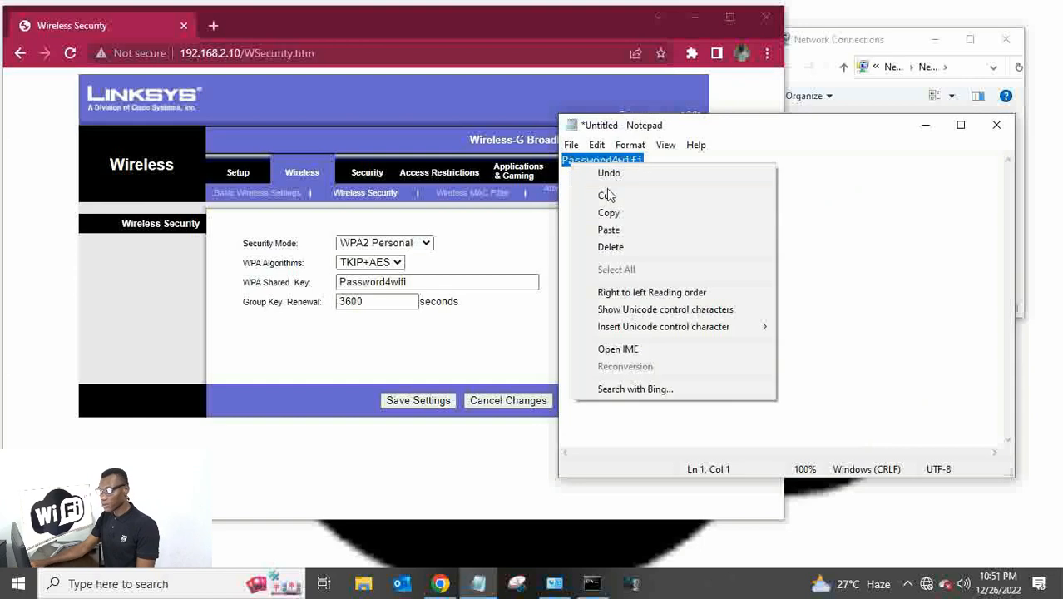
click(615, 213)
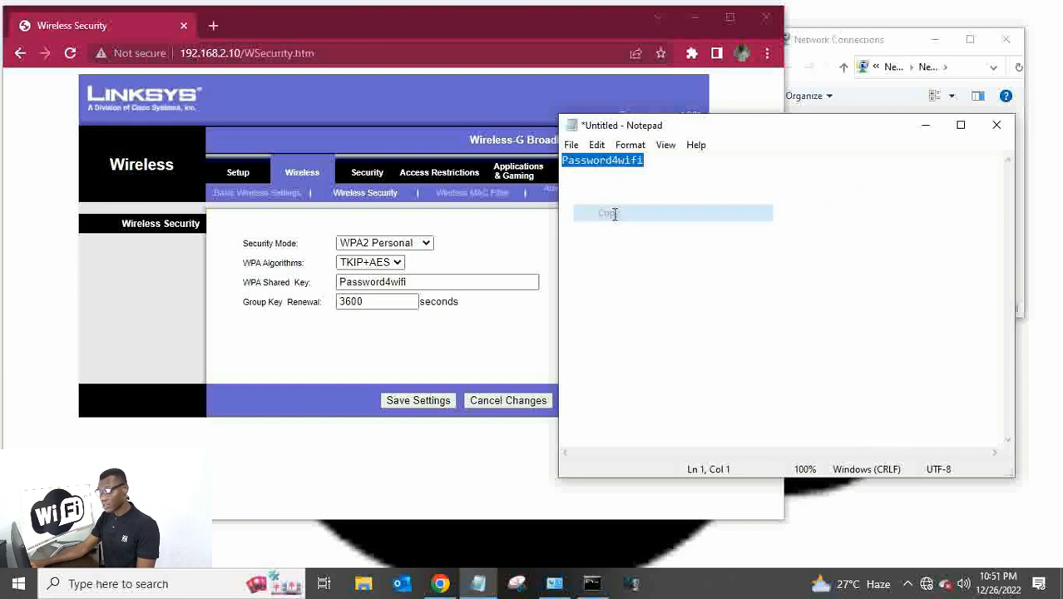
click(926, 583)
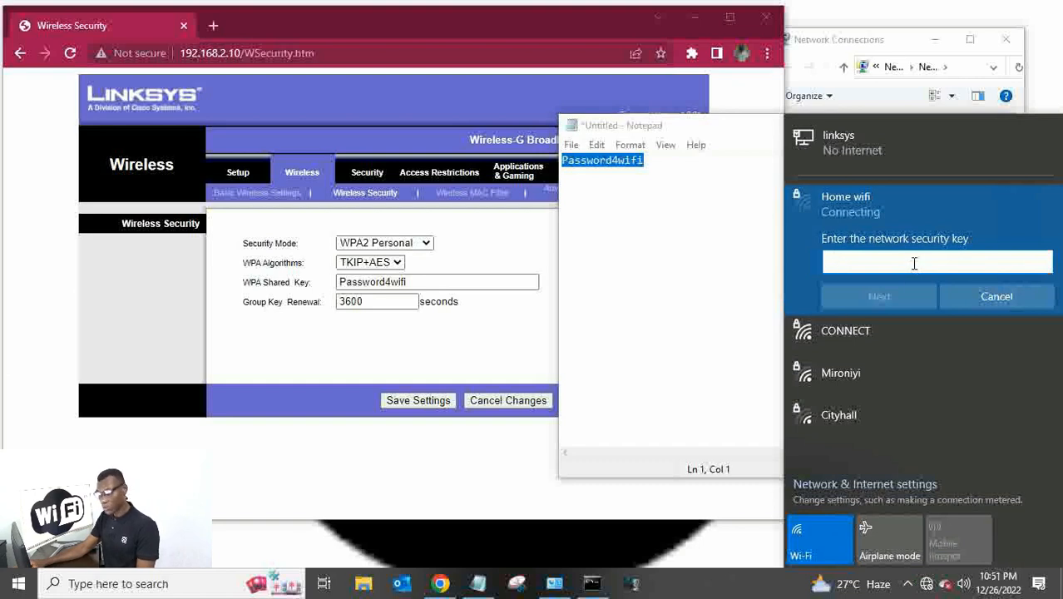
right_click(912, 263)
click(955, 279)
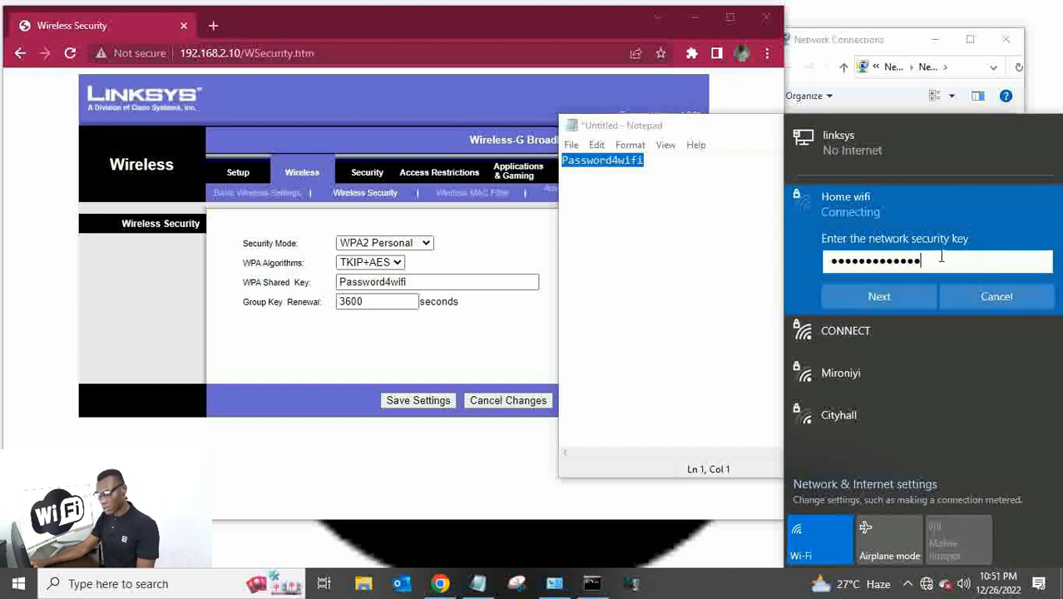
click(891, 297)
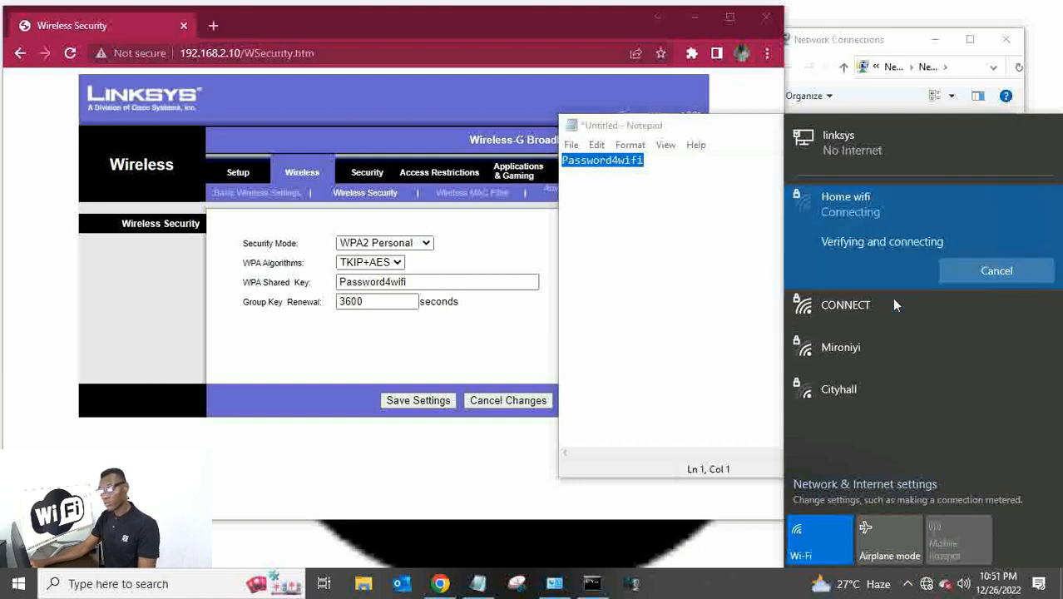